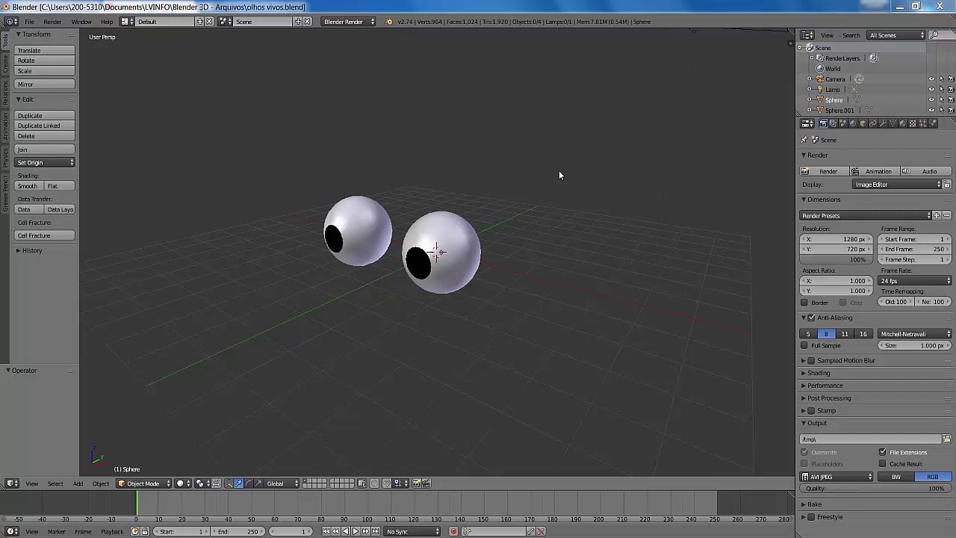
# Add a single-bone armature at the 3D cursor in the scene with the two eyeballs
pyautogui.click(902, 123)
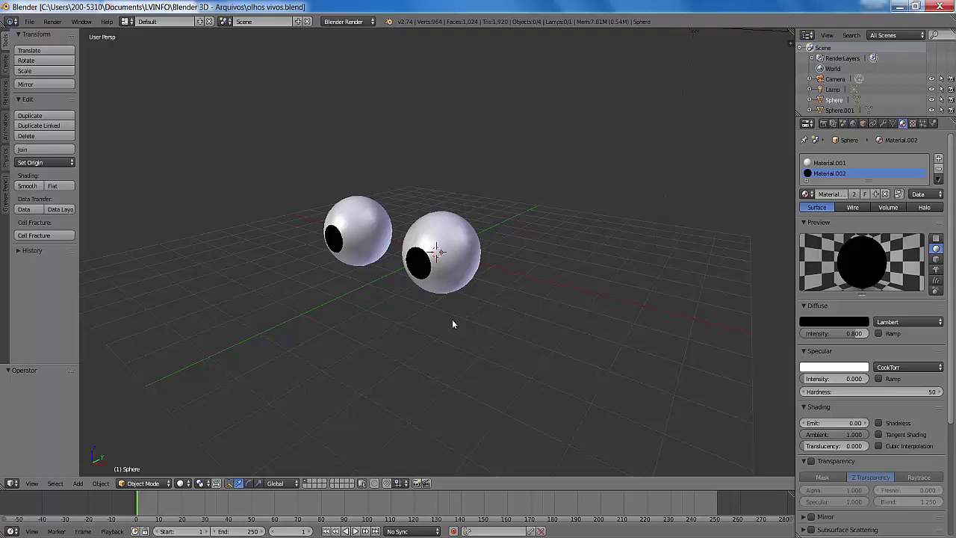
pyautogui.moveTo(452, 324); pyautogui.dragTo(430, 339, button='middle')
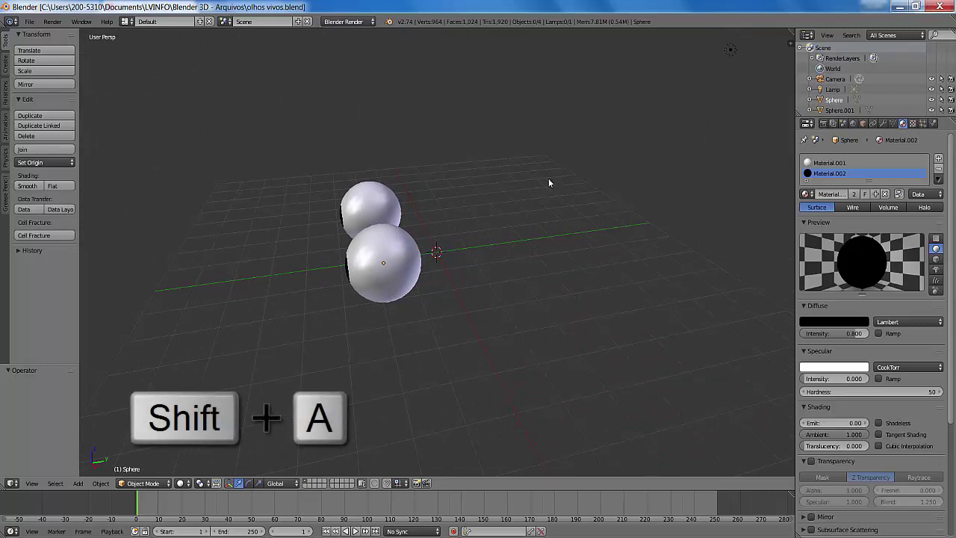
pyautogui.hotkey('shift', 'a')
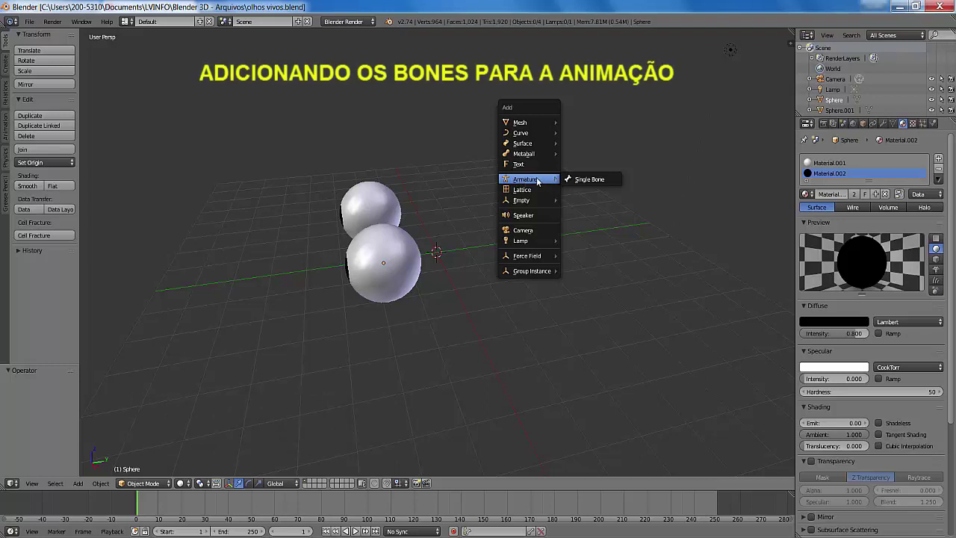
pyautogui.click(597, 182)
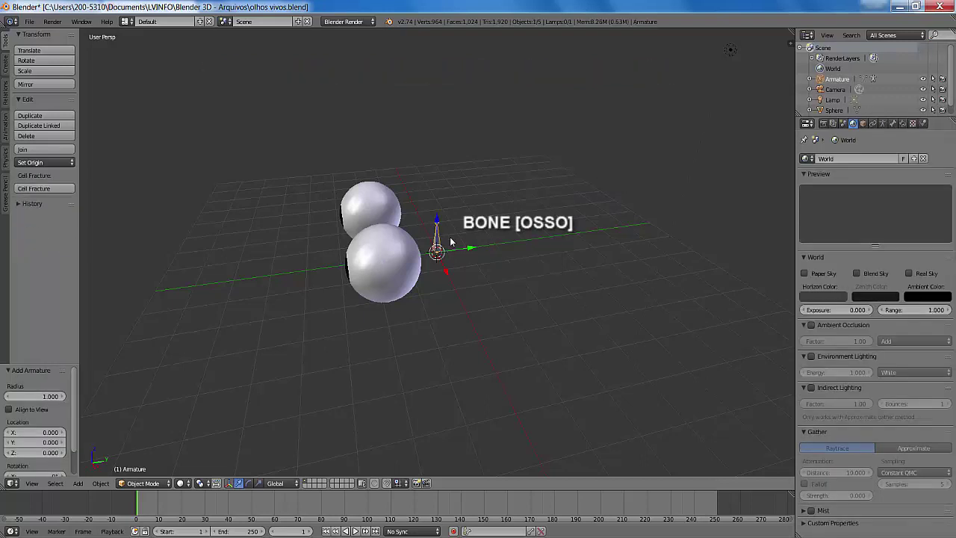
pyautogui.press('r')
pyautogui.click(513, 206)
pyautogui.press('g')
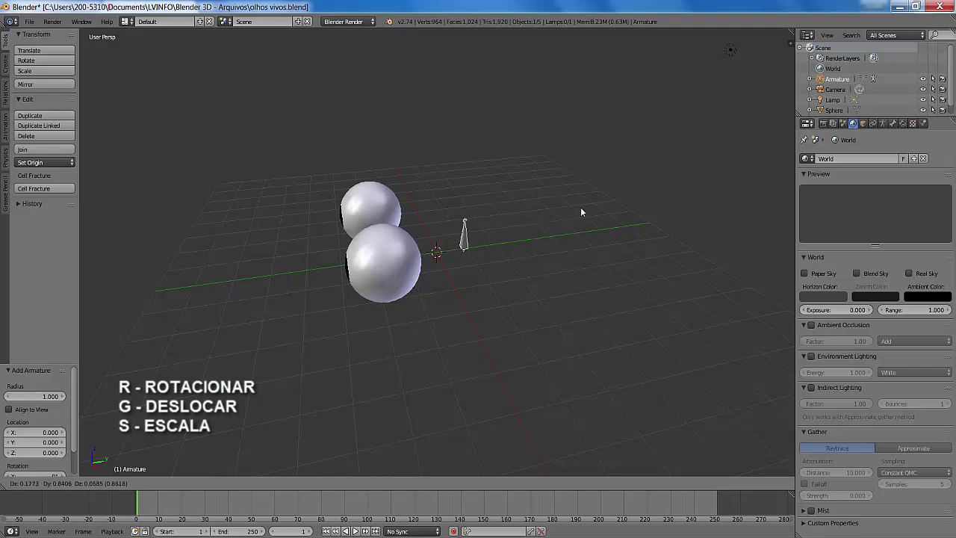
pyautogui.press('Escape')
# Scale the new armature bone up uniformly to about 3.38 times its size
pyautogui.press('s')
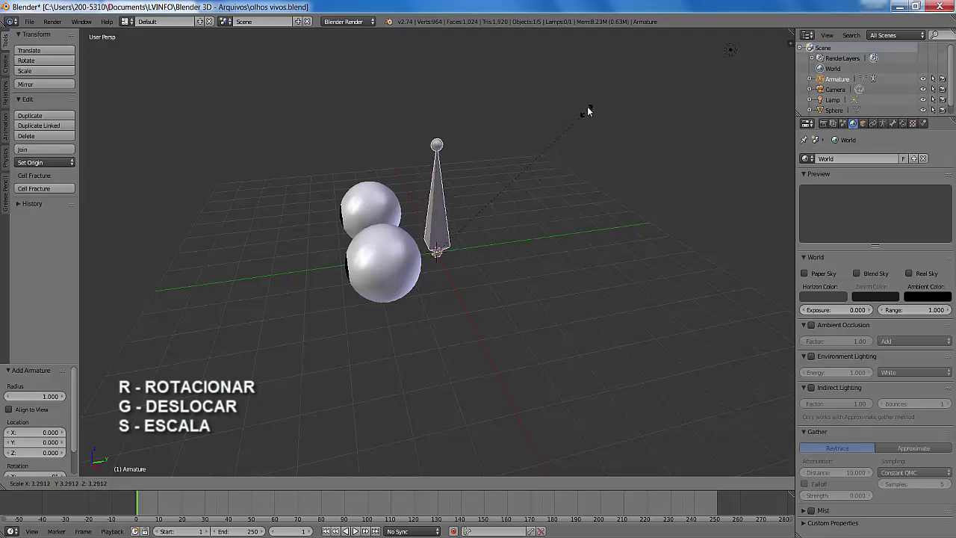
pyautogui.click(588, 103)
pyautogui.moveTo(458, 294); pyautogui.dragTo(508, 288, button='middle')
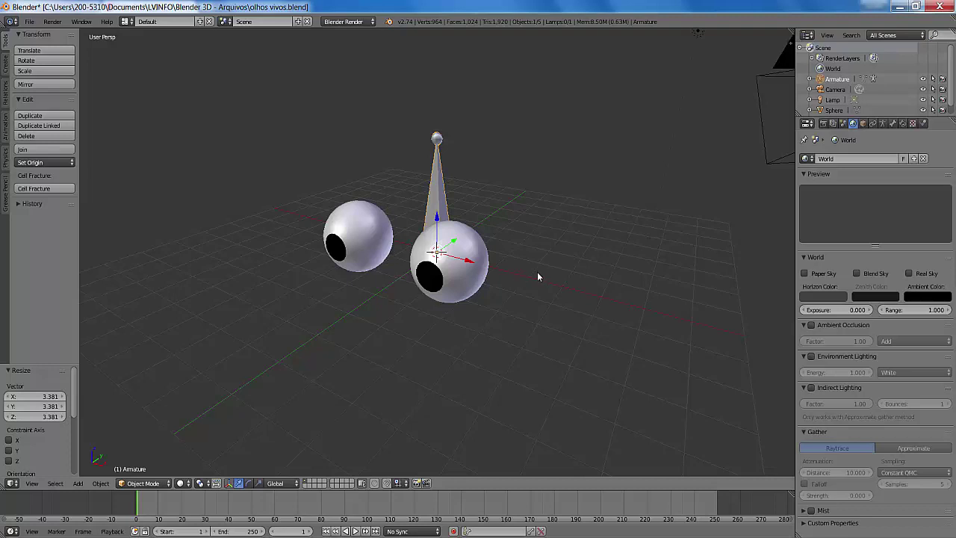
pyautogui.moveTo(537, 271); pyautogui.dragTo(478, 269, button='middle')
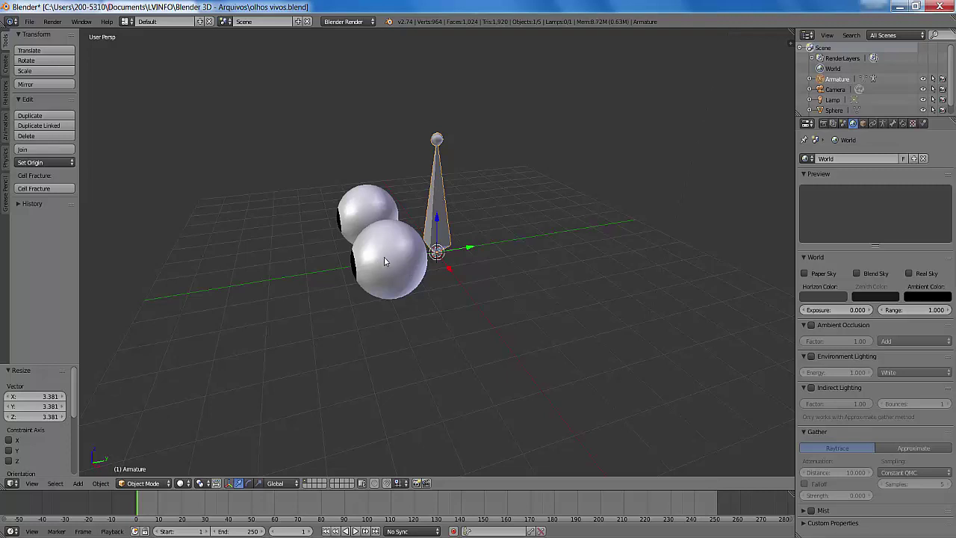
# Select the nearer eyeball sphere and snap the 3D cursor to its centre
pyautogui.moveTo(340, 279); pyautogui.dragTo(395, 257, button='middle')
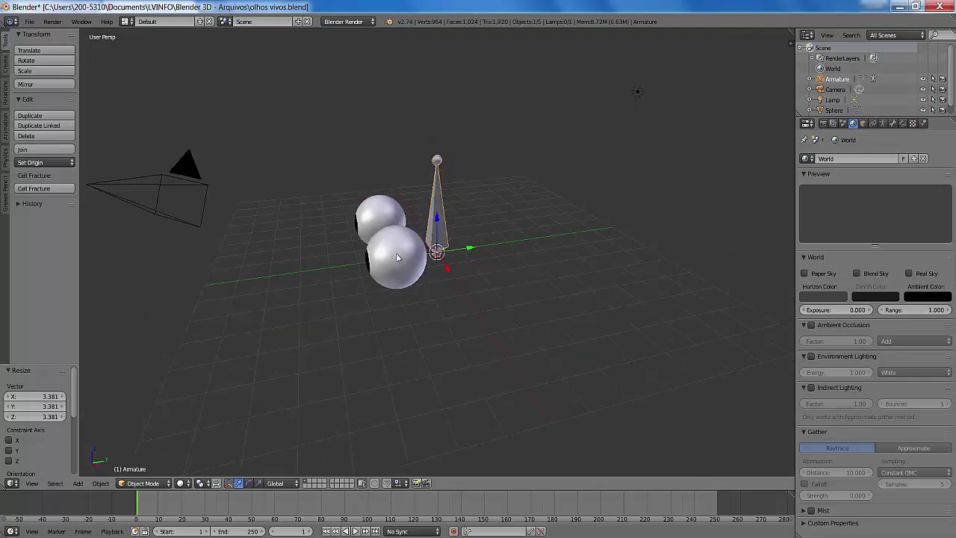
pyautogui.rightClick(396, 258)
pyautogui.moveTo(395, 301); pyautogui.dragTo(433, 312, button='middle')
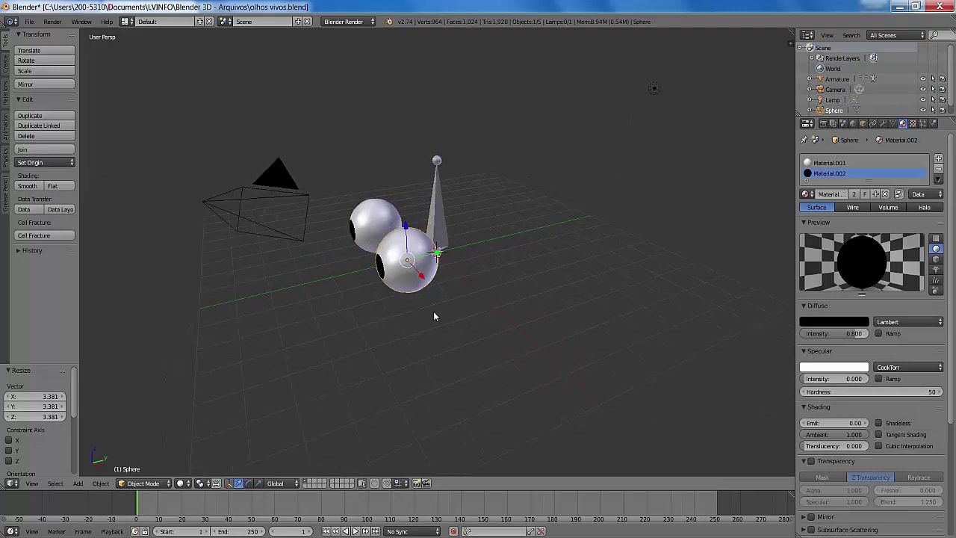
pyautogui.scroll(5, 463, 328)
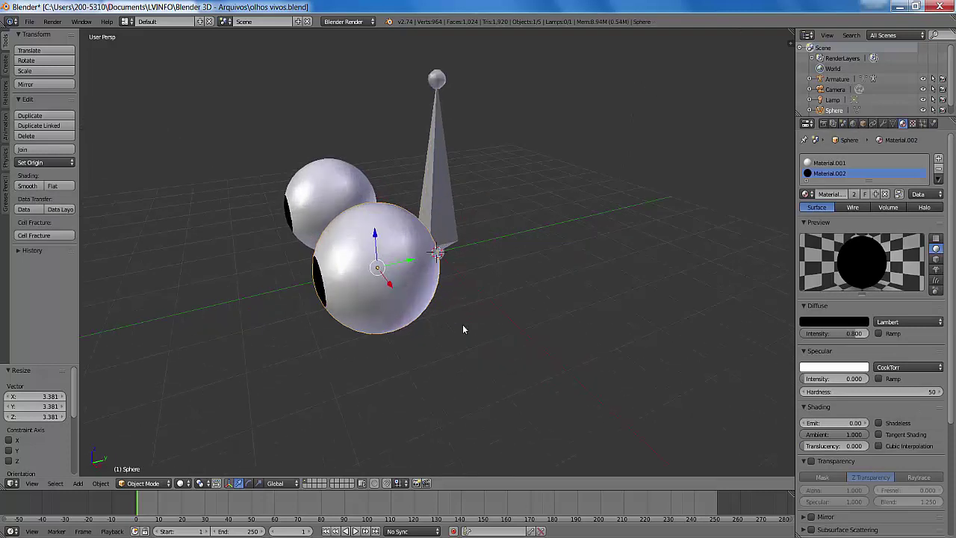
pyautogui.scroll(2, 462, 326)
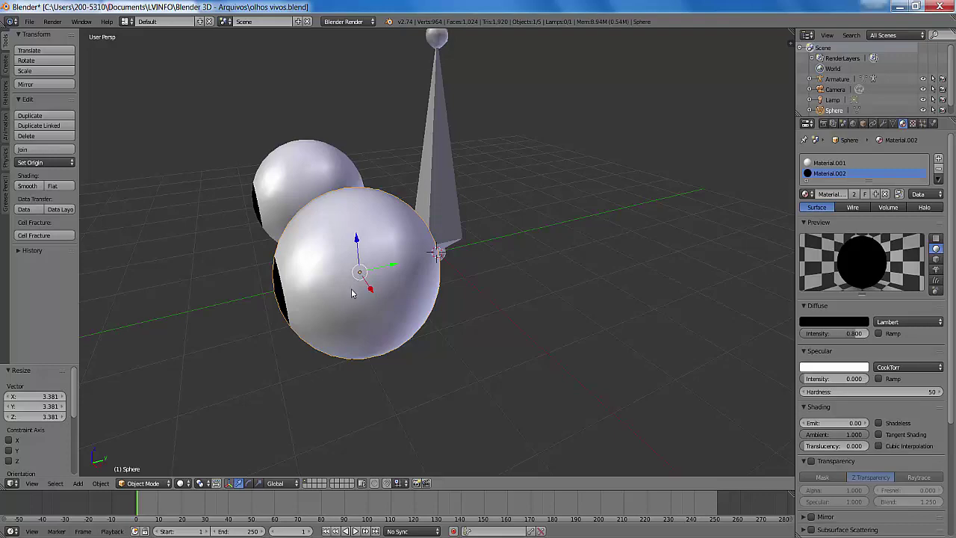
pyautogui.moveTo(353, 294); pyautogui.dragTo(438, 256, button='middle')
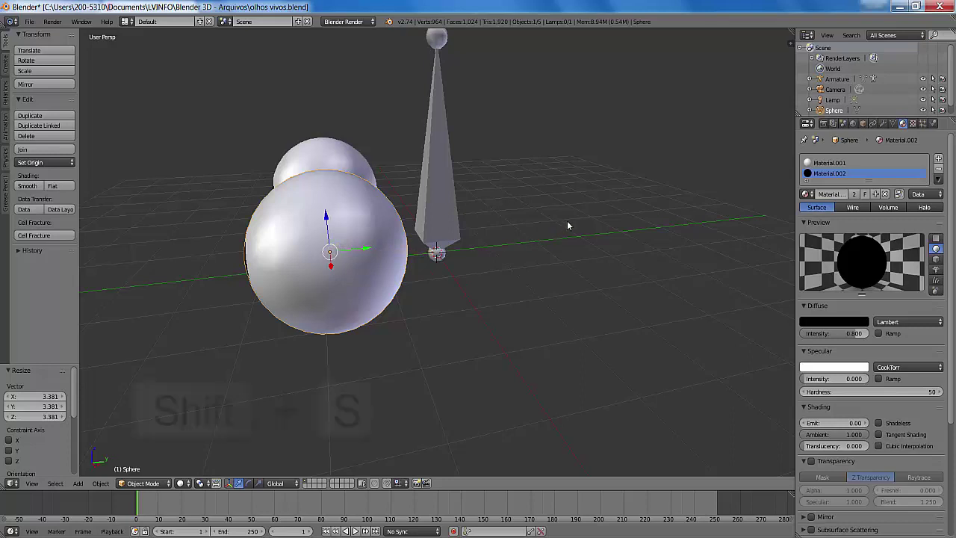
pyautogui.hotkey('shift', 's')
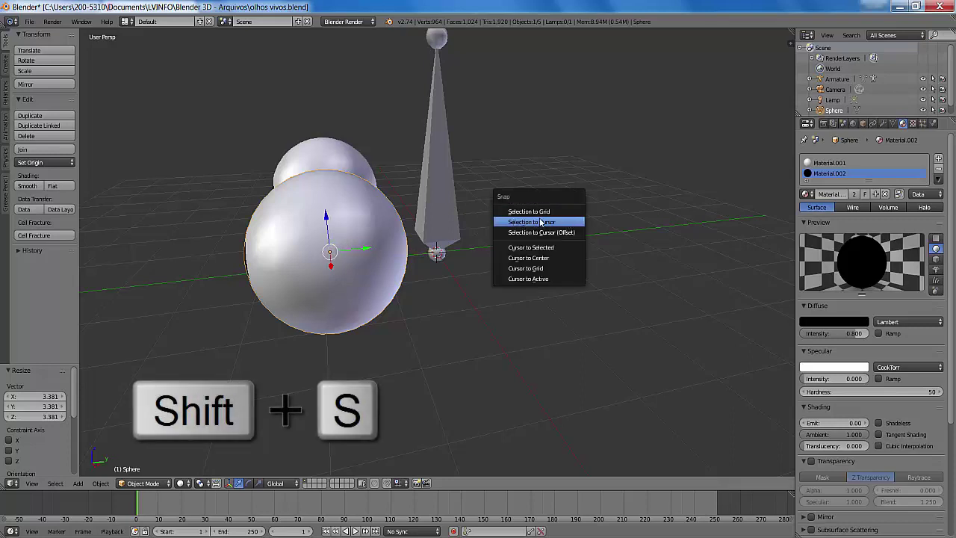
pyautogui.click(533, 251)
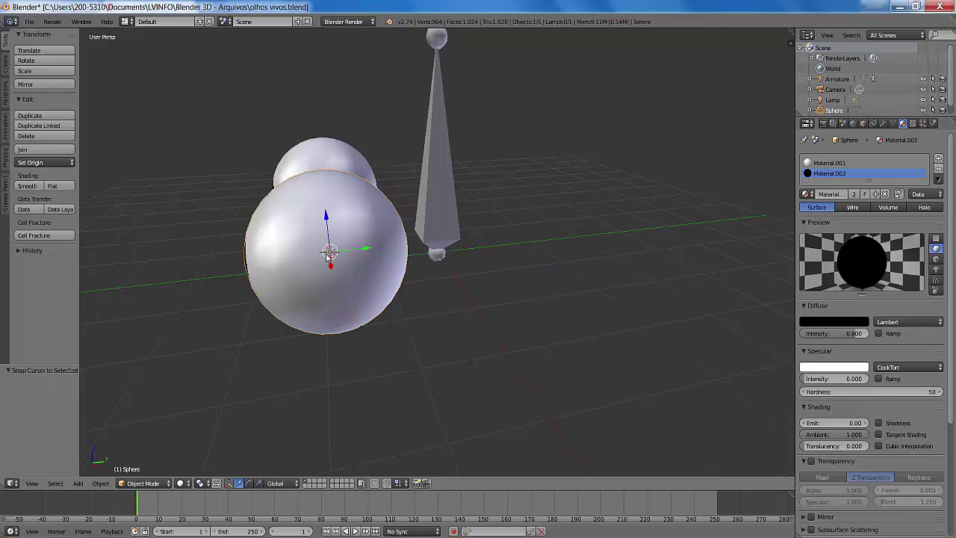
# Put the armature into Edit Mode and select its whole bone
pyautogui.moveTo(333, 282); pyautogui.dragTo(341, 269, button='middle')
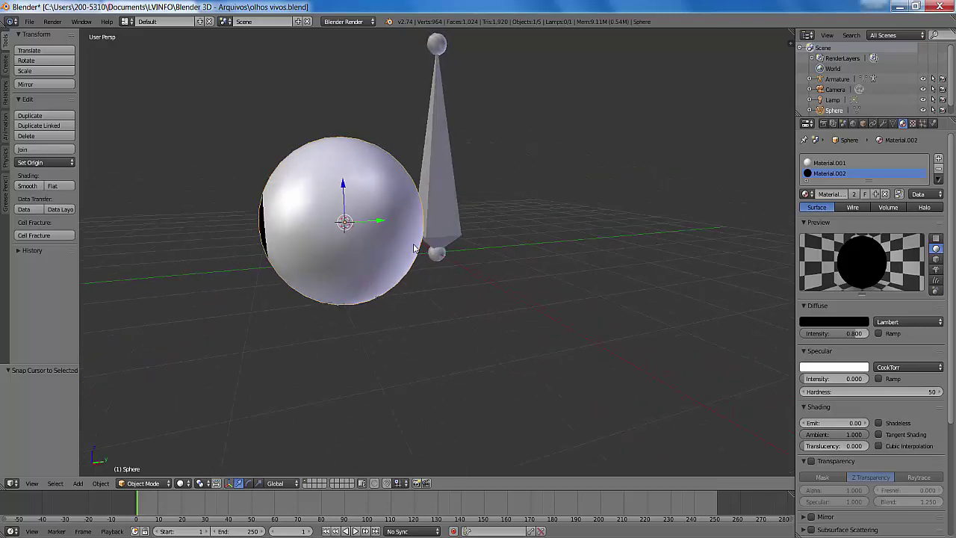
pyautogui.rightClick(438, 143)
pyautogui.scroll(-4, 439, 146)
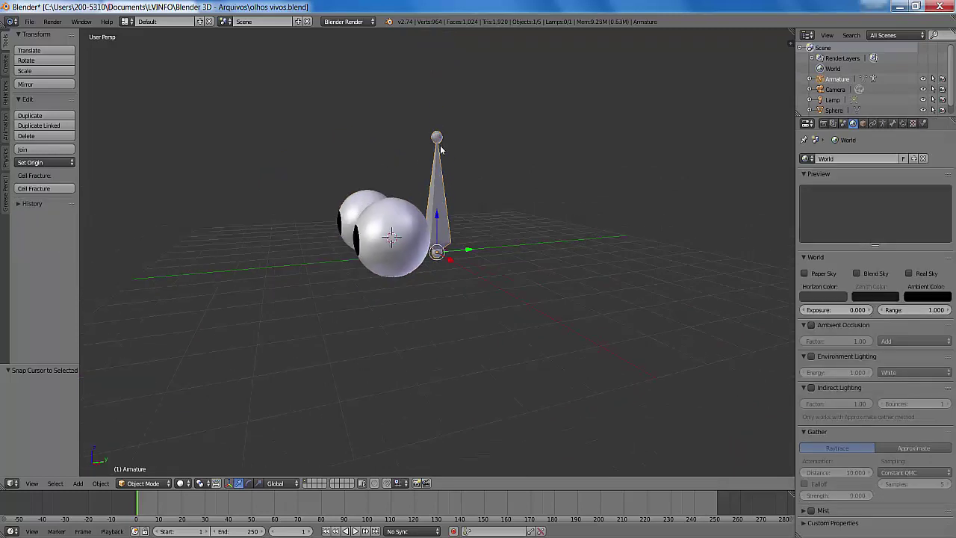
pyautogui.scroll(-2, 440, 150)
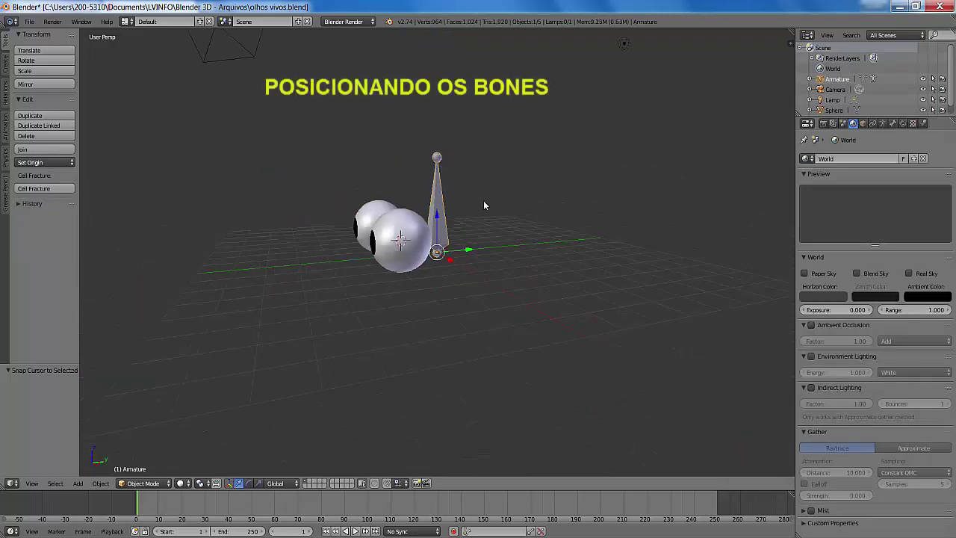
pyautogui.moveTo(483, 201); pyautogui.dragTo(476, 232, button='middle')
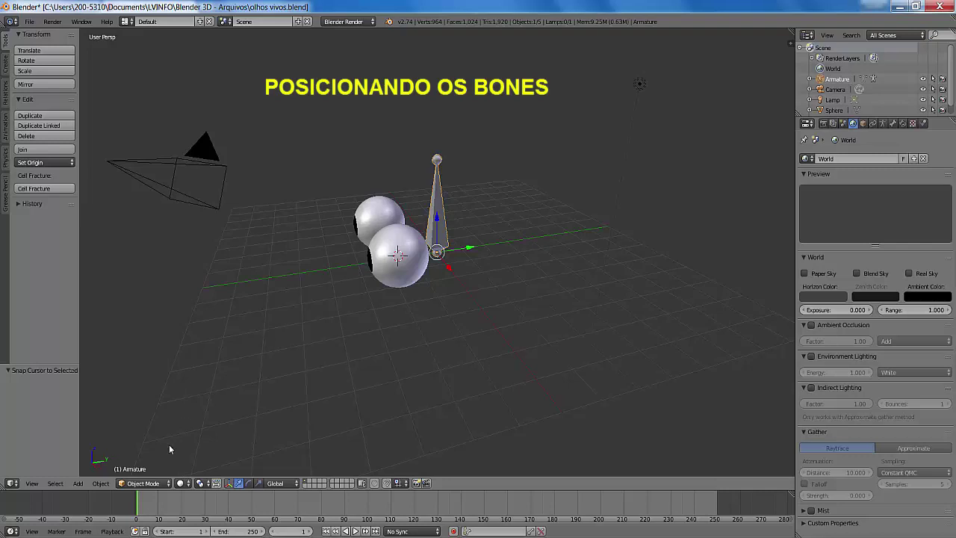
pyautogui.click(142, 483)
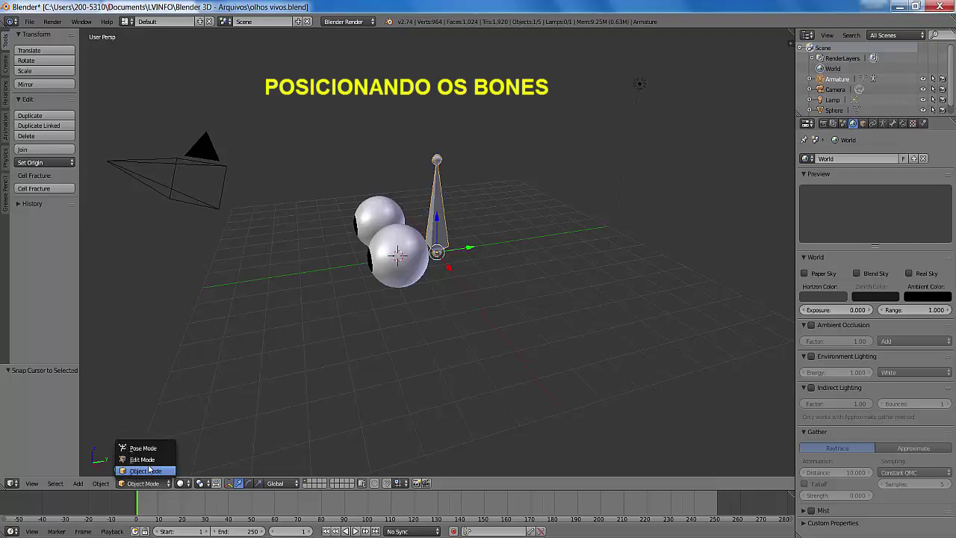
pyautogui.click(141, 458)
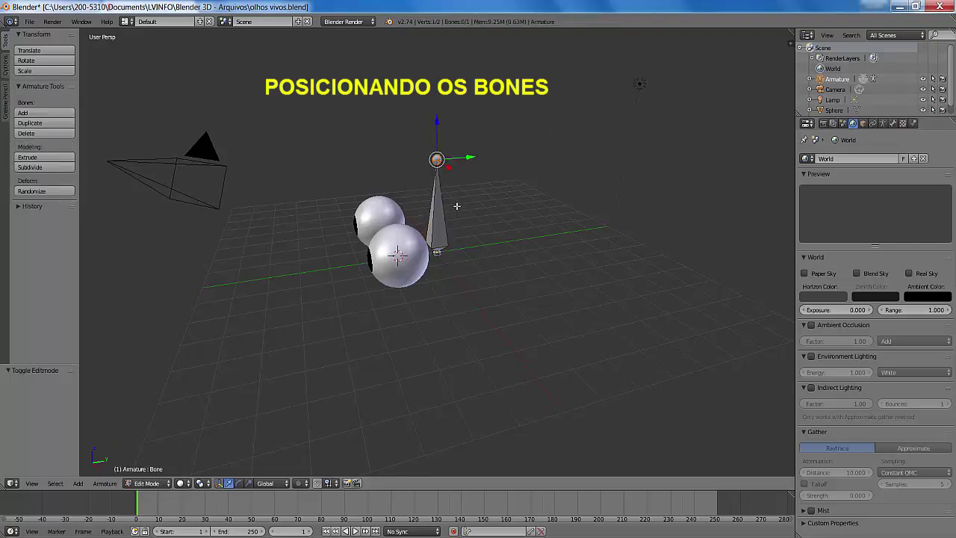
pyautogui.rightClick(438, 210)
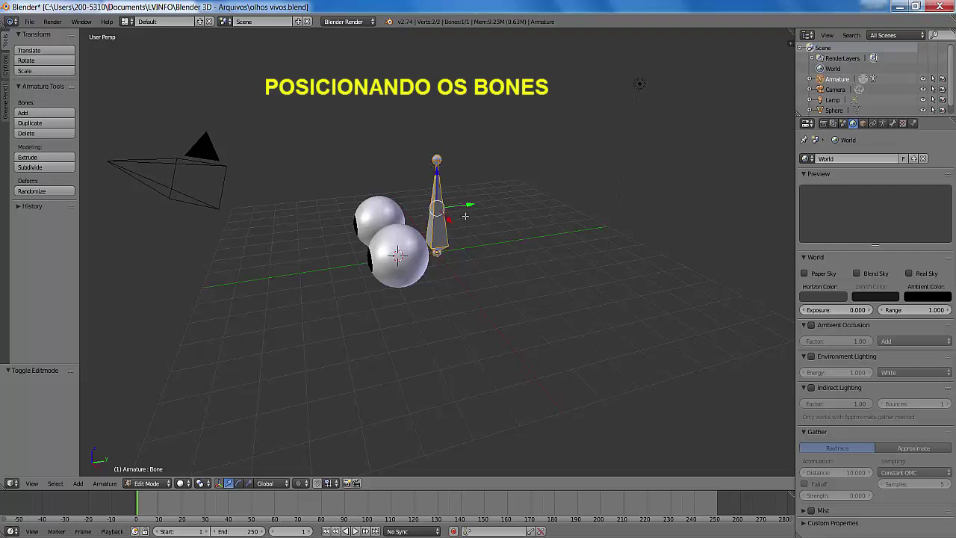
# Duplicate the bone about 2.57 units up along Z and shift the copy about -1.74 units along Y
pyautogui.hotkey('shift', 'd')
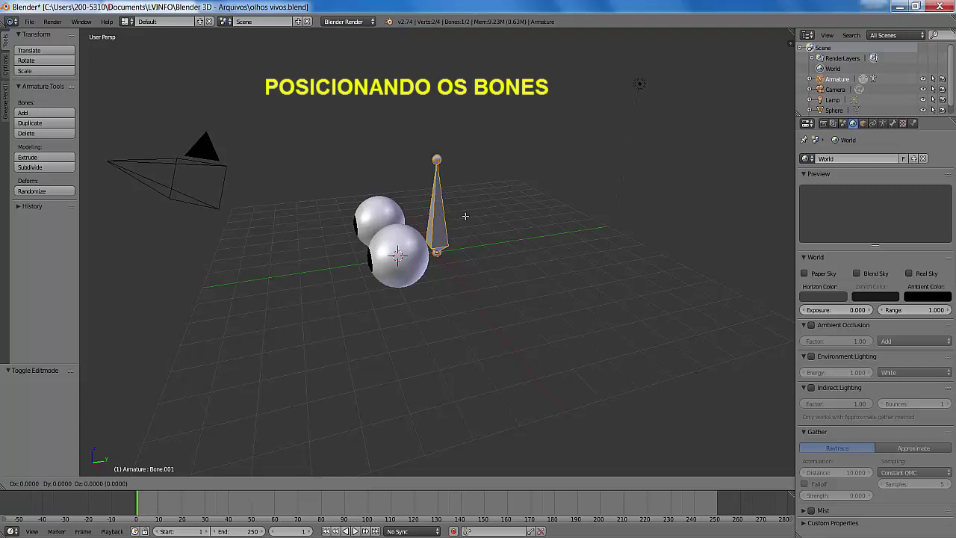
pyautogui.press('z')
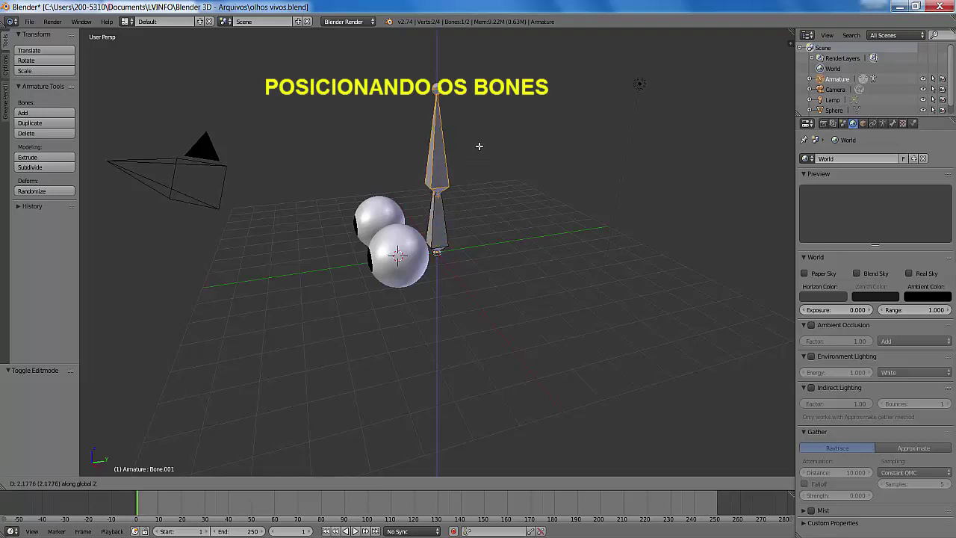
pyautogui.click(480, 139)
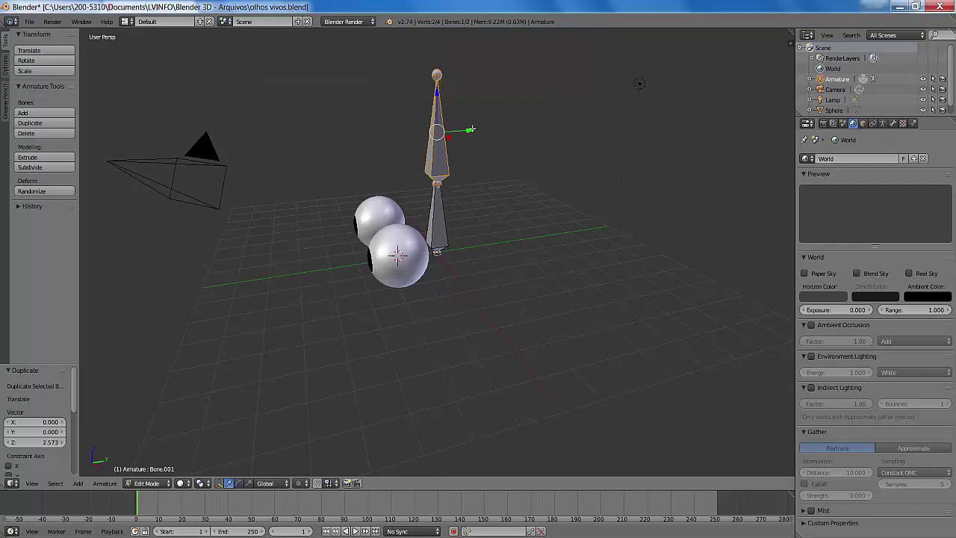
pyautogui.moveTo(472, 130); pyautogui.dragTo(425, 138)
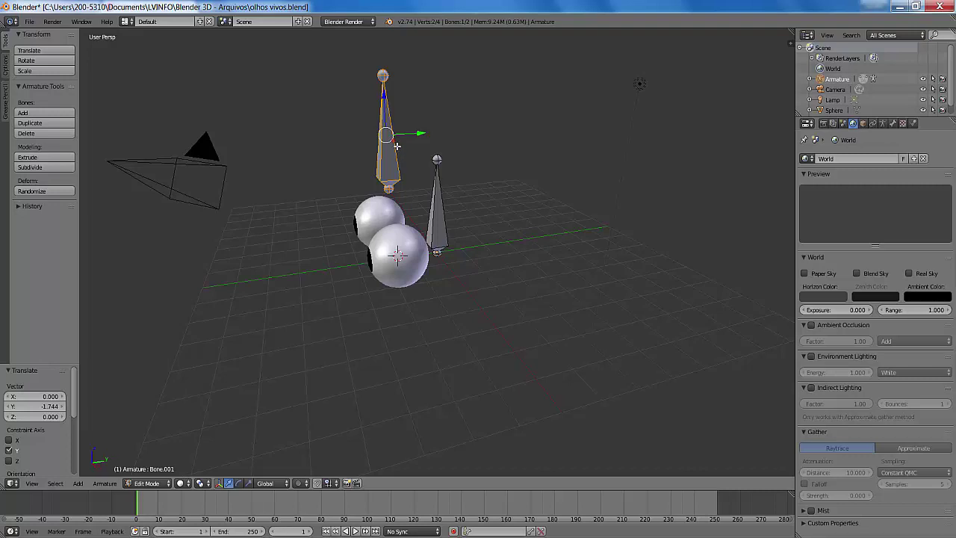
# Rotate the duplicated bone 90 degrees around the global X axis
pyautogui.press('r')
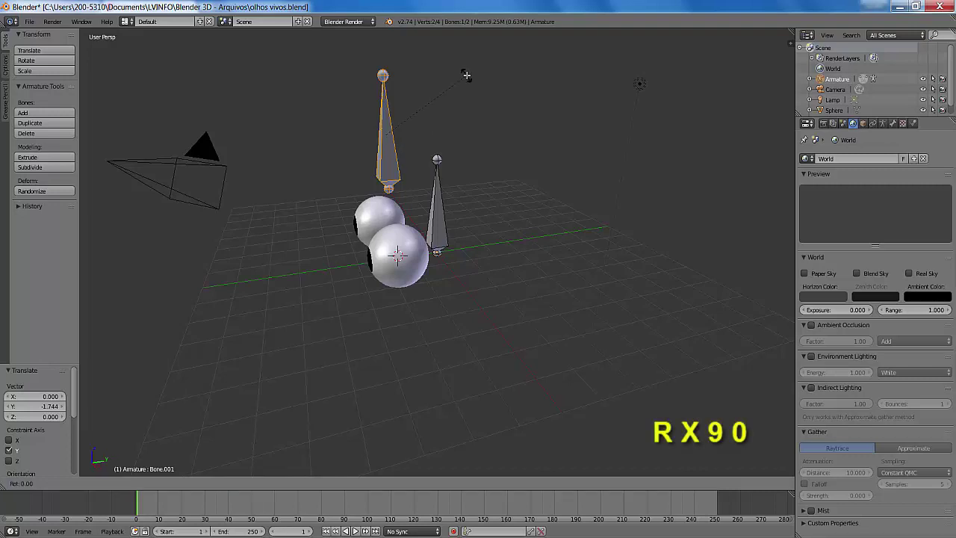
pyautogui.press('x')
pyautogui.press('9')
pyautogui.press('0')
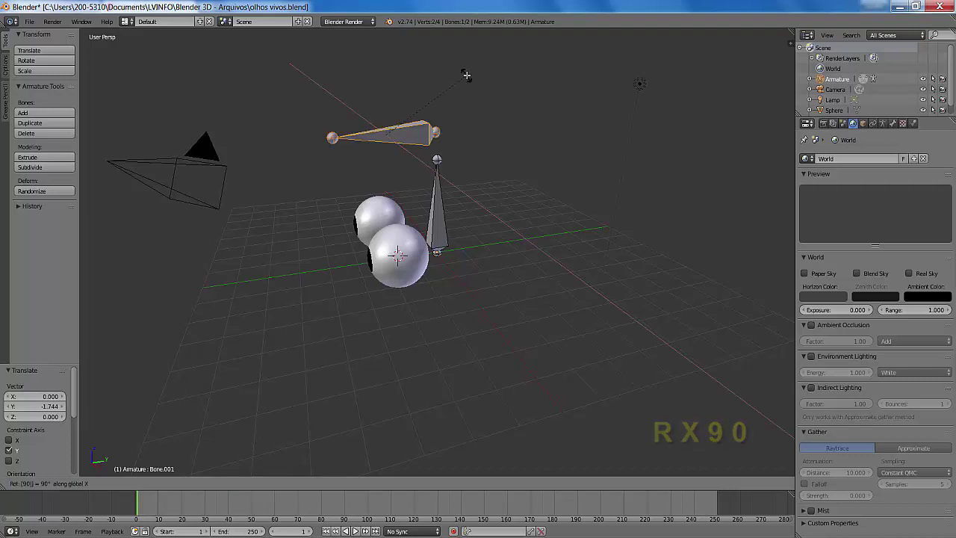
pyautogui.press('Return')
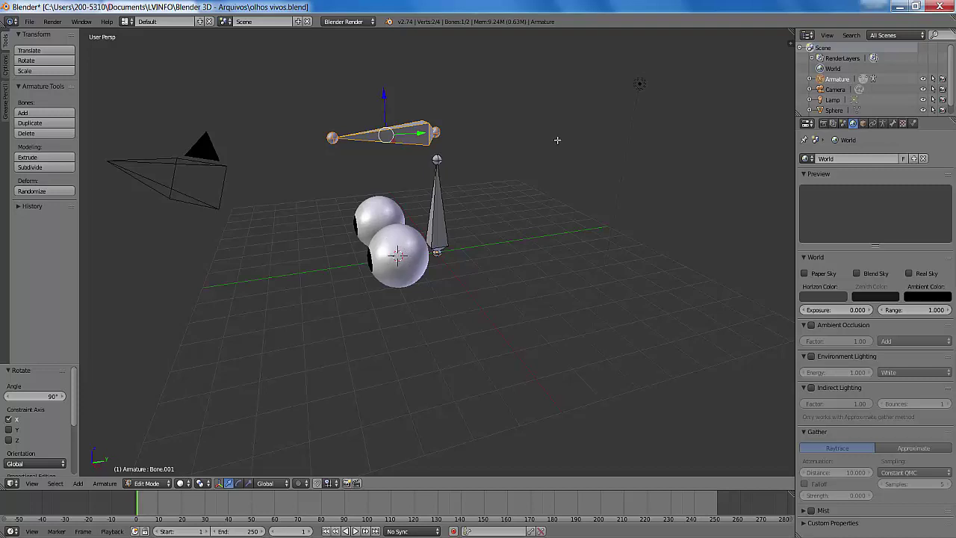
# Snap the rotated bone to the 3D cursor so it starts at the centre of the nearer eyeball
pyautogui.hotkey('shift', 's')
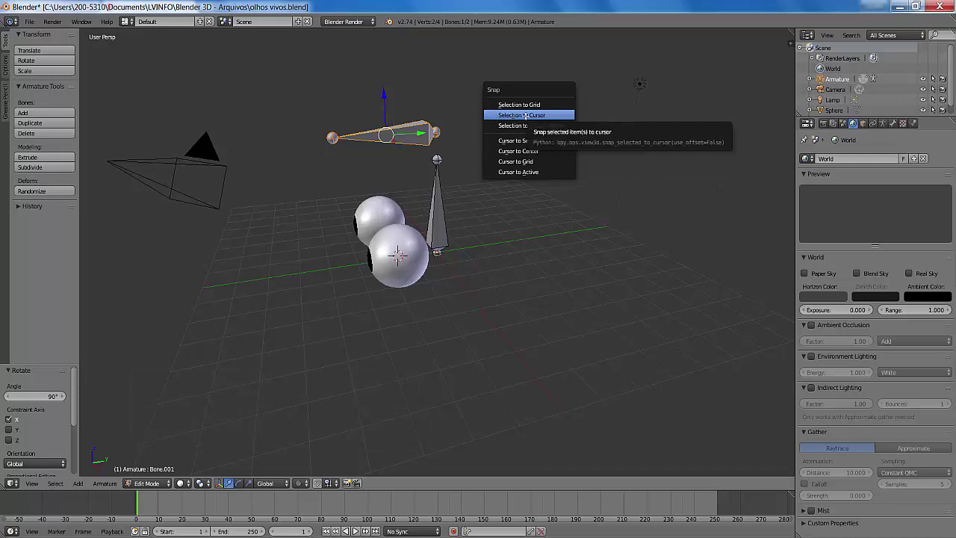
pyautogui.click(525, 116)
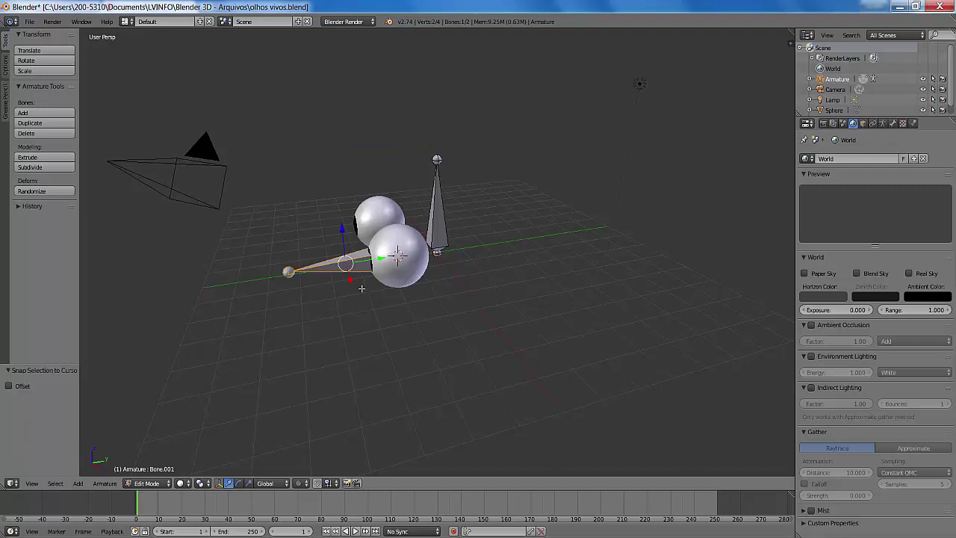
pyautogui.moveTo(364, 289); pyautogui.dragTo(400, 297, button='middle')
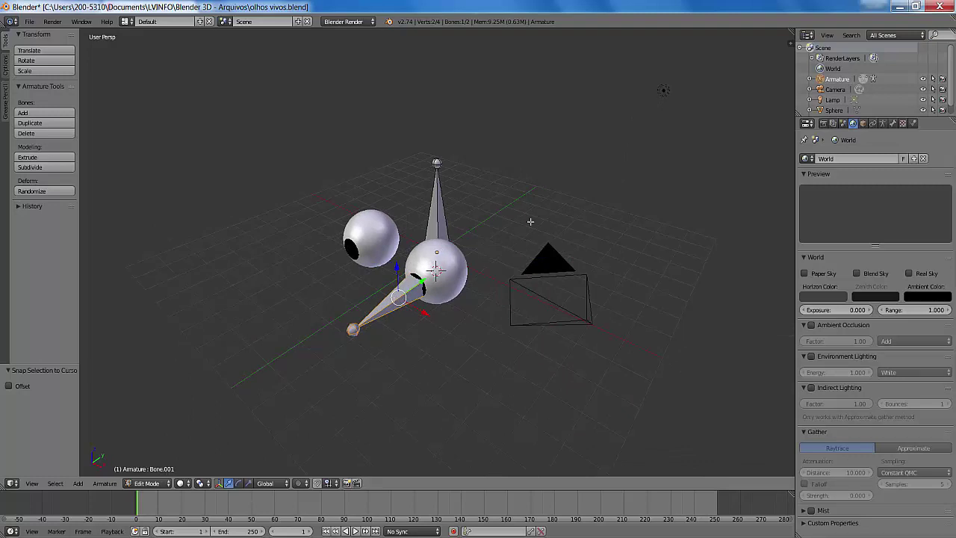
pyautogui.moveTo(473, 301); pyautogui.dragTo(459, 282, button='middle')
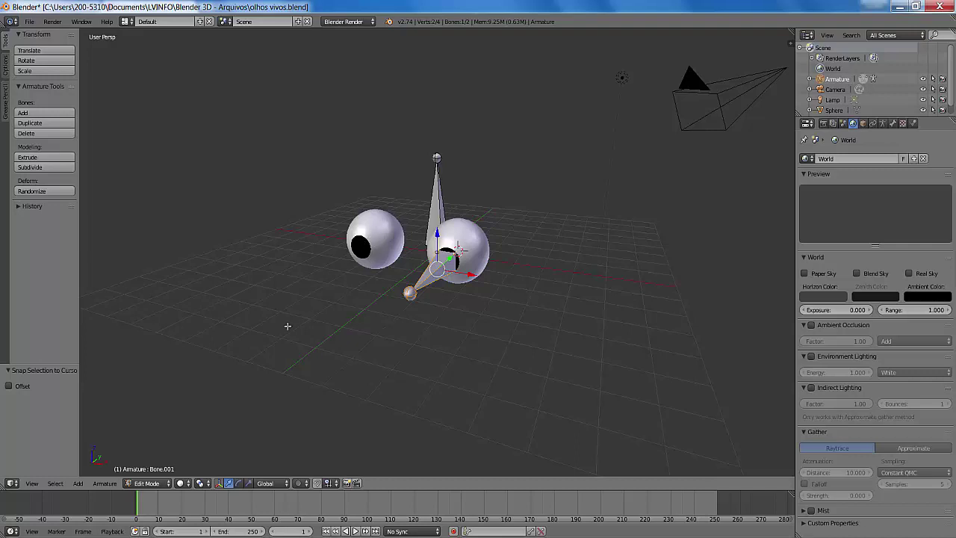
# Return the armature to Object Mode with the bone placed in the eyeball
pyautogui.click(147, 483)
pyautogui.click(149, 469)
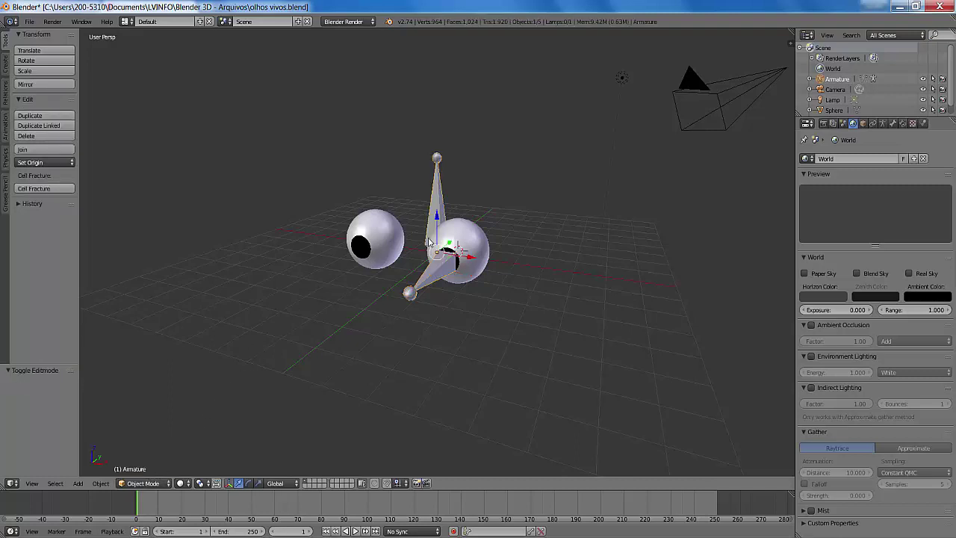
pyautogui.scroll(5, 479, 295)
pyautogui.scroll(2, 479, 295)
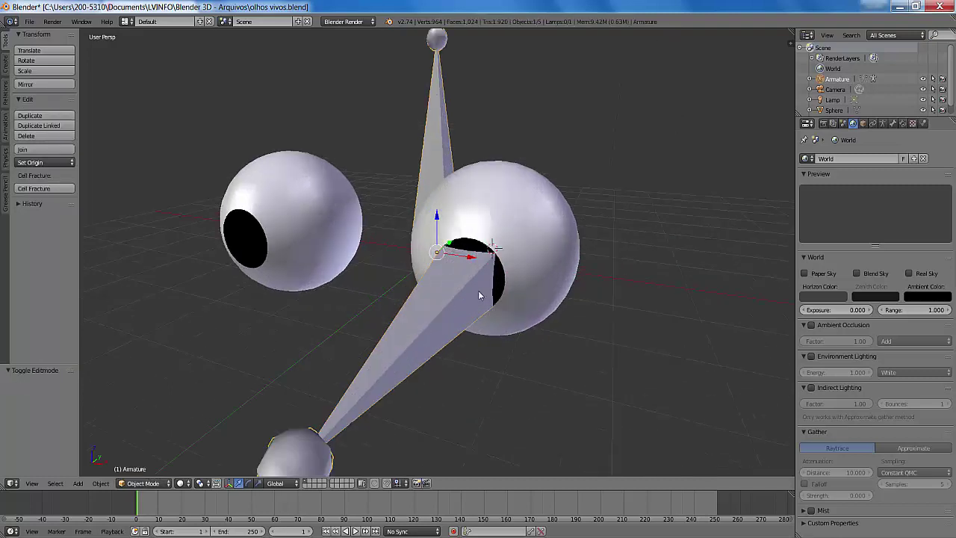
# Snap the 3D cursor to the centre of the farther eyeball
pyautogui.rightClick(302, 199)
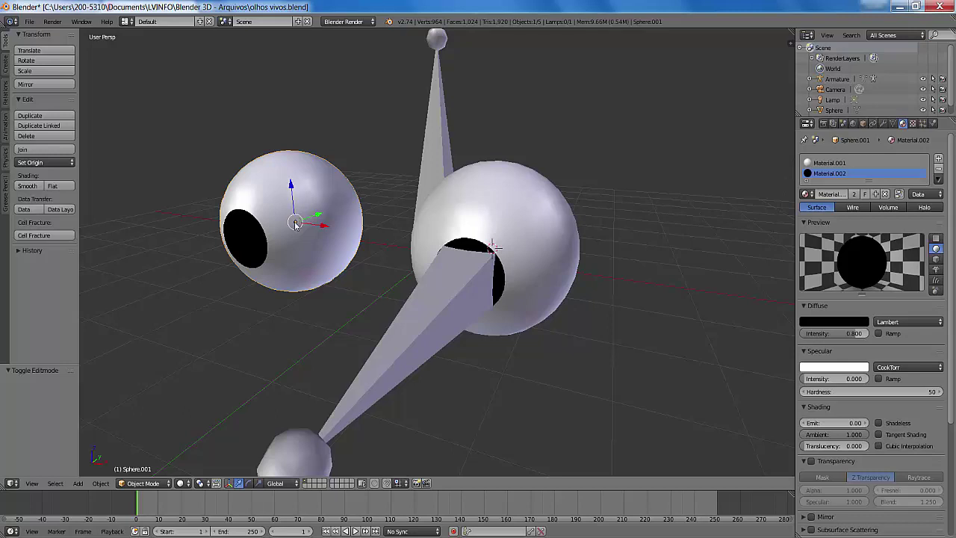
pyautogui.hotkey('shift', 's')
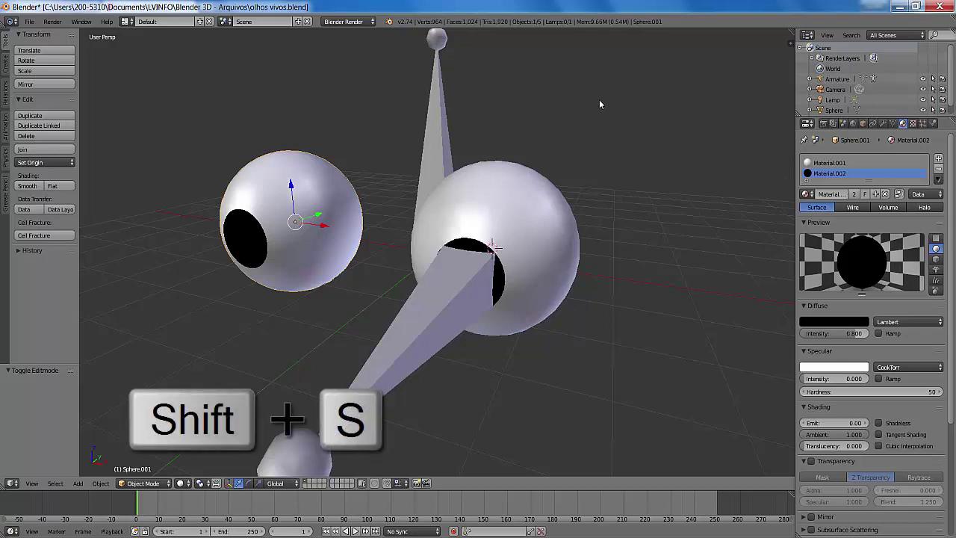
pyautogui.hotkey('shift', 's')
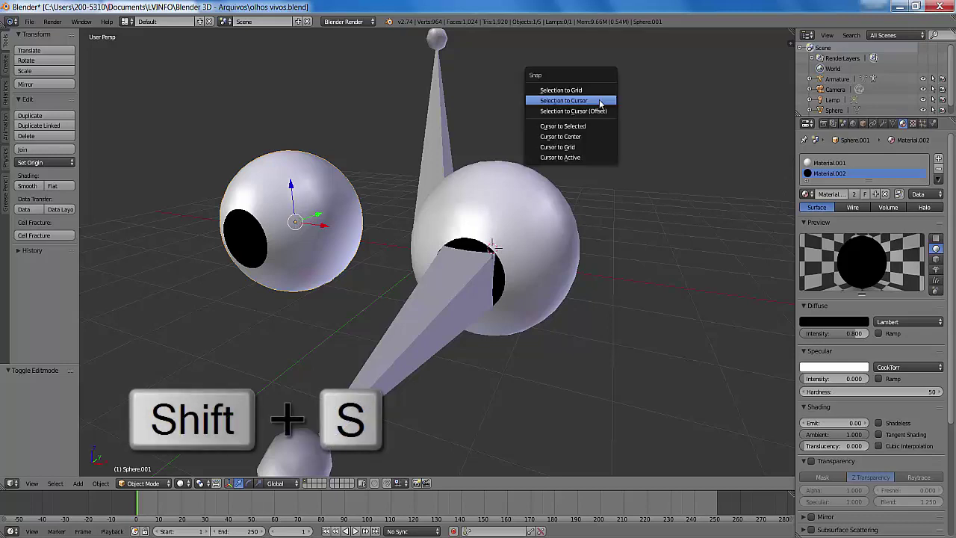
pyautogui.click(556, 127)
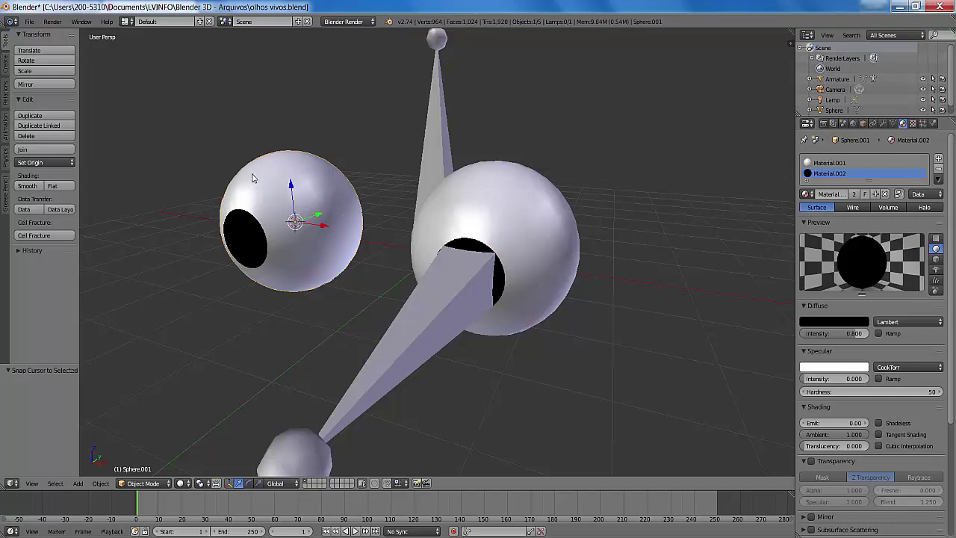
# In the armature's Edit Mode, duplicate the nearer eyeball's bone and shift the copy about -1.02 units along X
pyautogui.rightClick(427, 309)
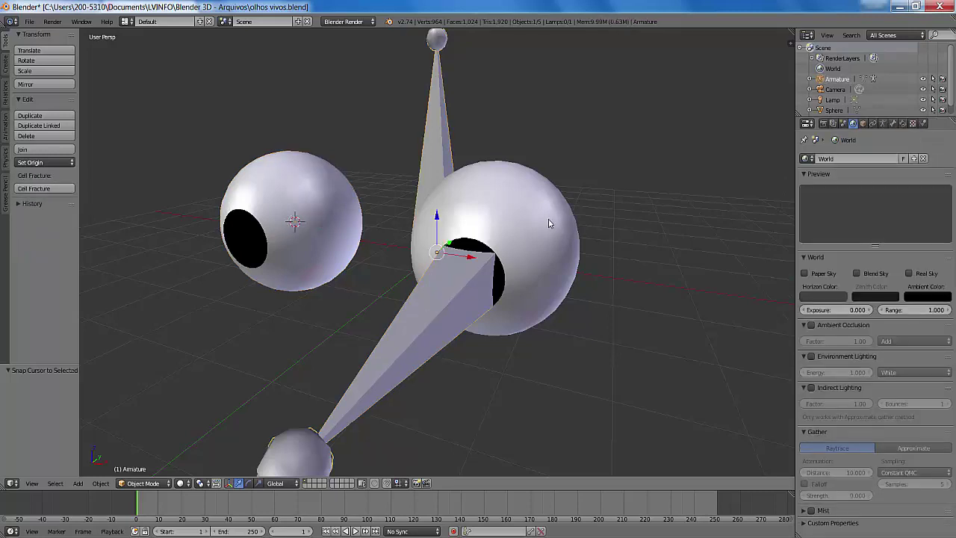
pyautogui.scroll(-2, 295, 338)
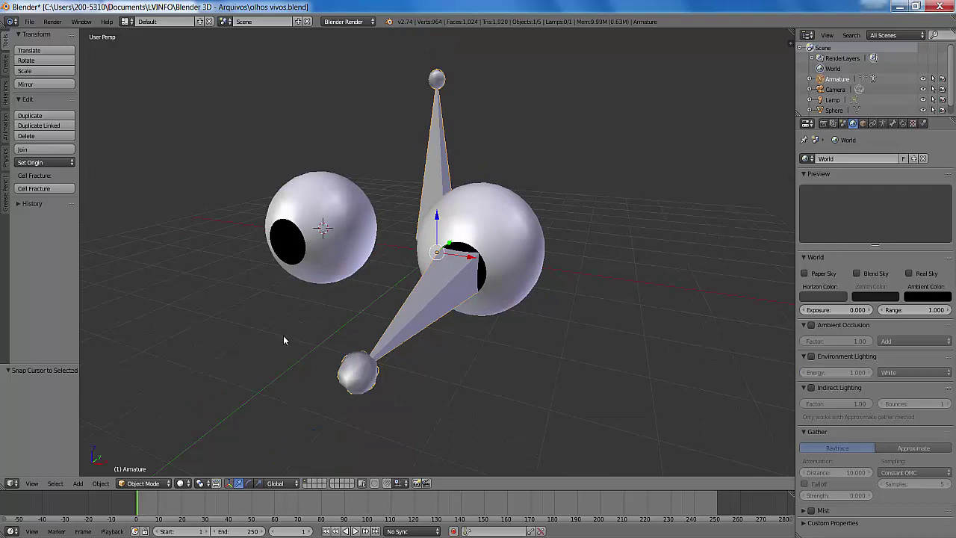
pyautogui.click(144, 483)
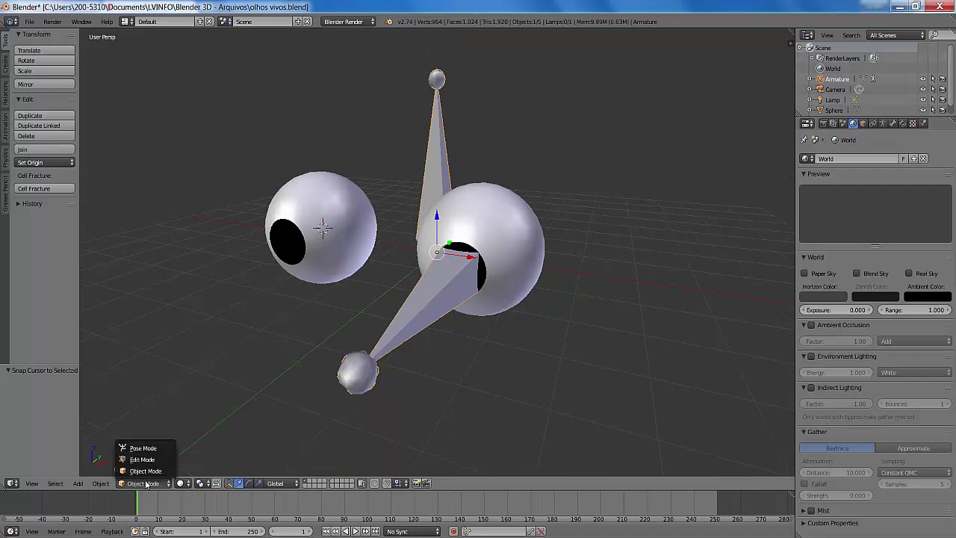
pyautogui.click(146, 458)
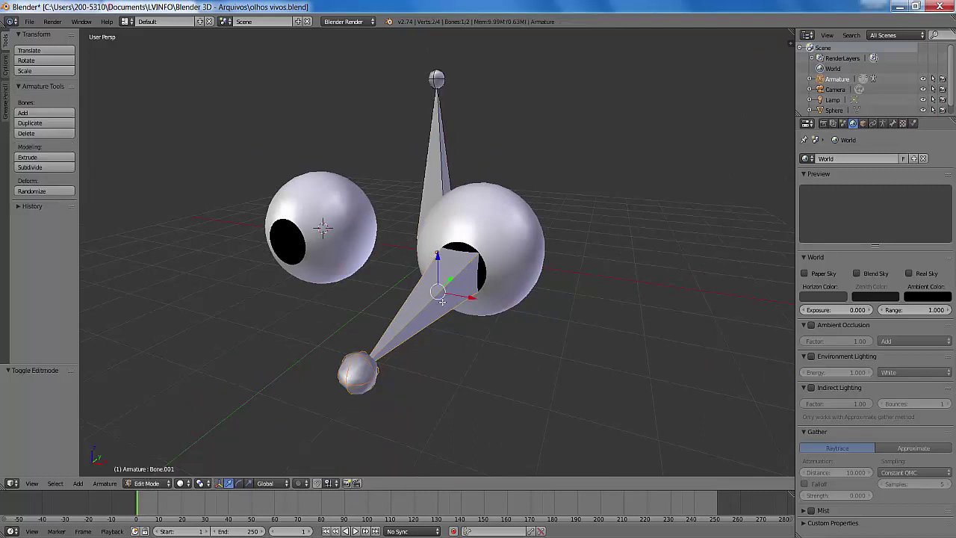
pyautogui.hotkey('shift', 'd')
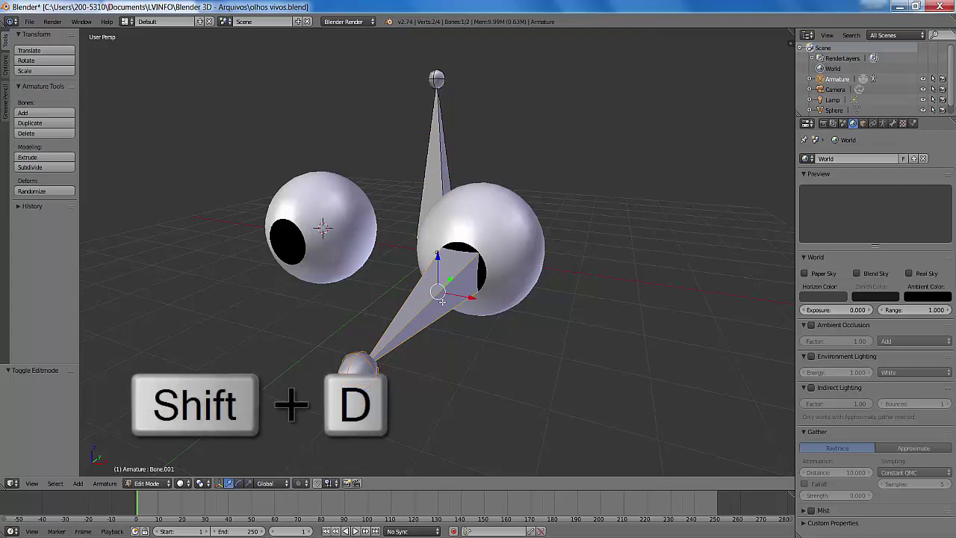
pyautogui.press('x')
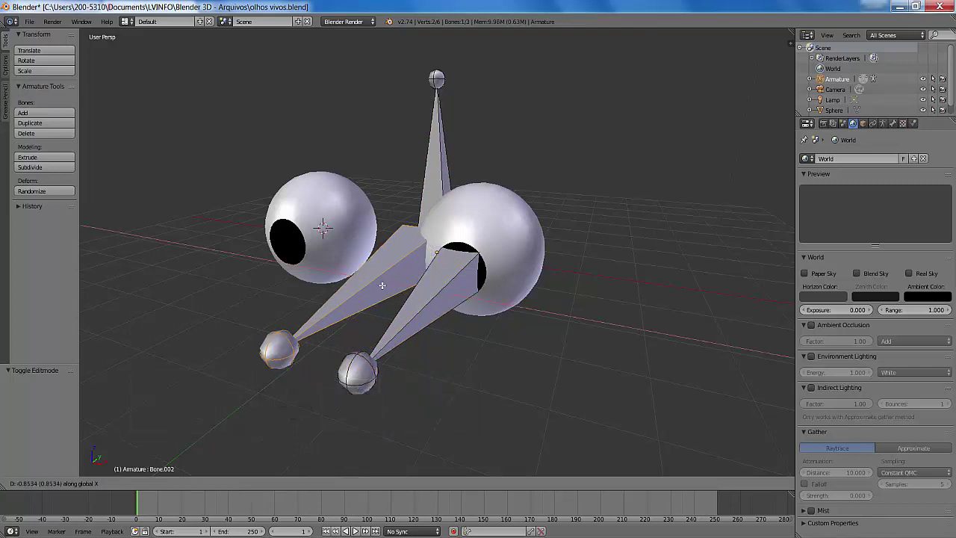
pyautogui.click(371, 282)
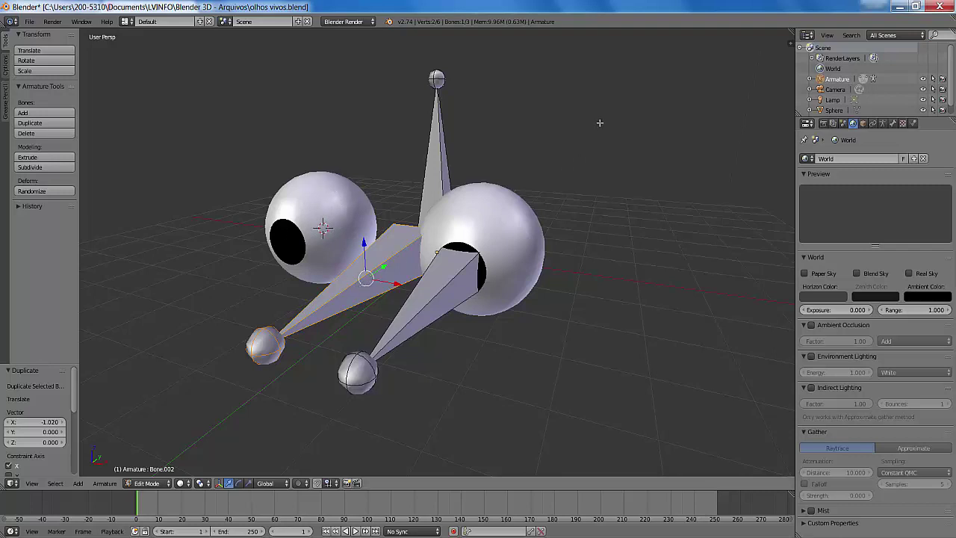
# Snap the duplicated bone to the 3D cursor so it starts at the farther eyeball's centre
pyautogui.hotkey('shift', 's')
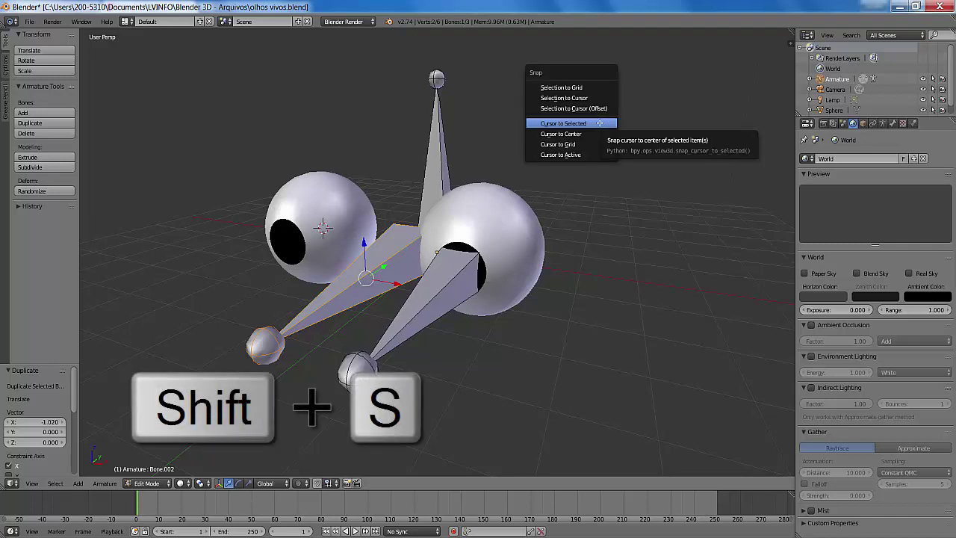
pyautogui.click(558, 97)
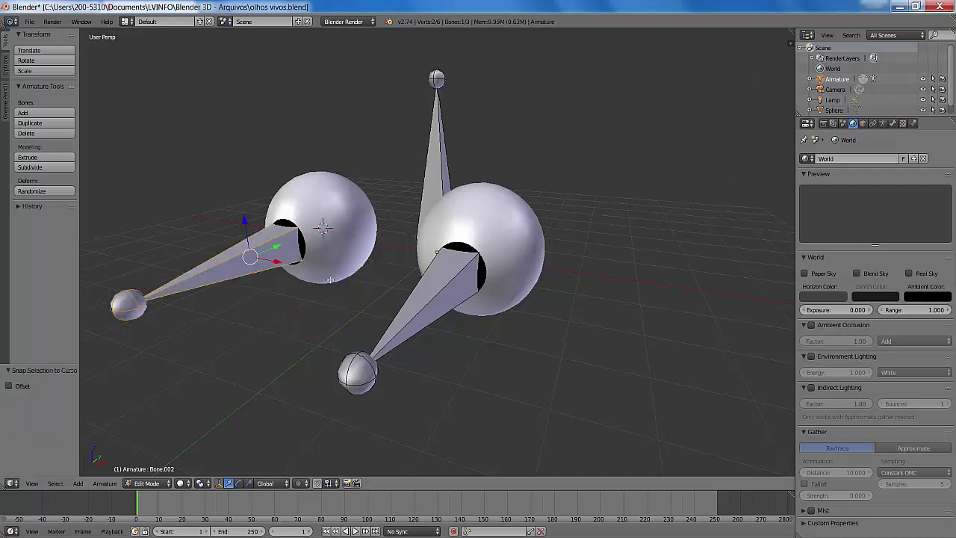
pyautogui.moveTo(331, 283); pyautogui.dragTo(547, 271, button='middle')
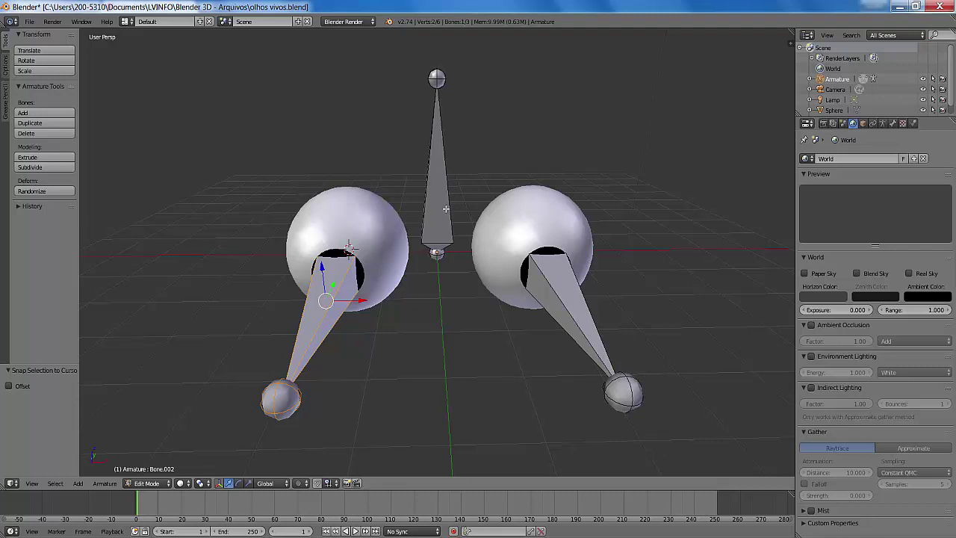
# Duplicate both eyeball bones together and move the copies about -8.3 units along Y, in front of the eyes
pyautogui.moveTo(446, 208); pyautogui.dragTo(339, 259, button='middle')
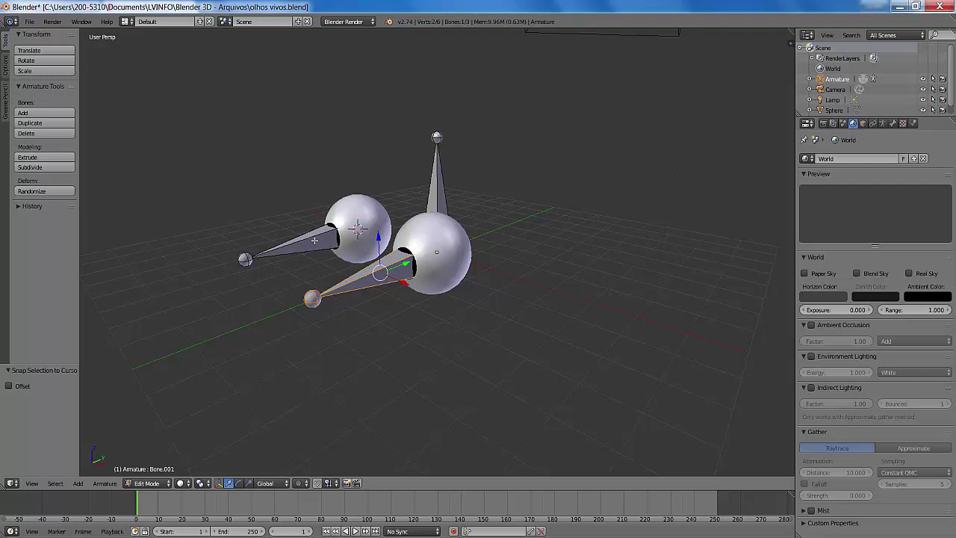
pyautogui.rightClick(306, 239)
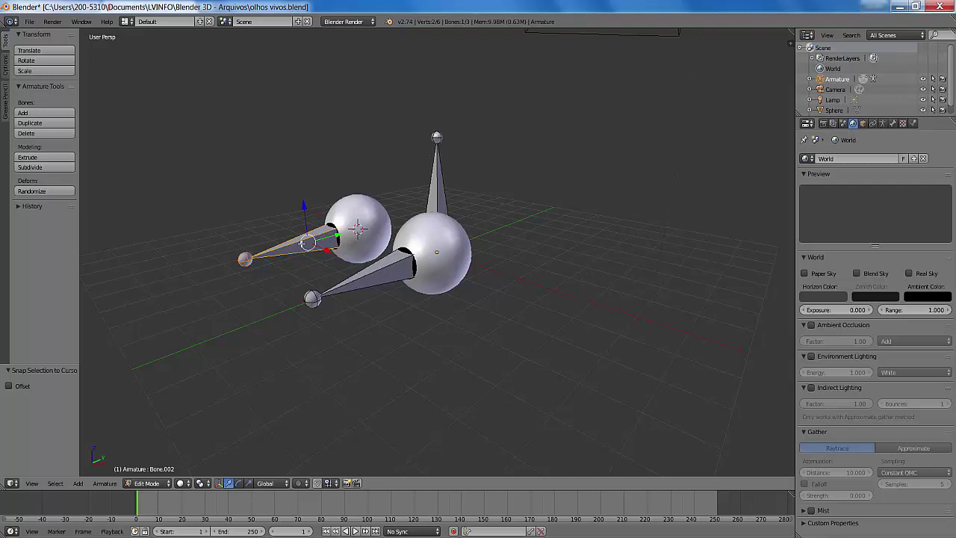
pyautogui.scroll(-2, 486, 265)
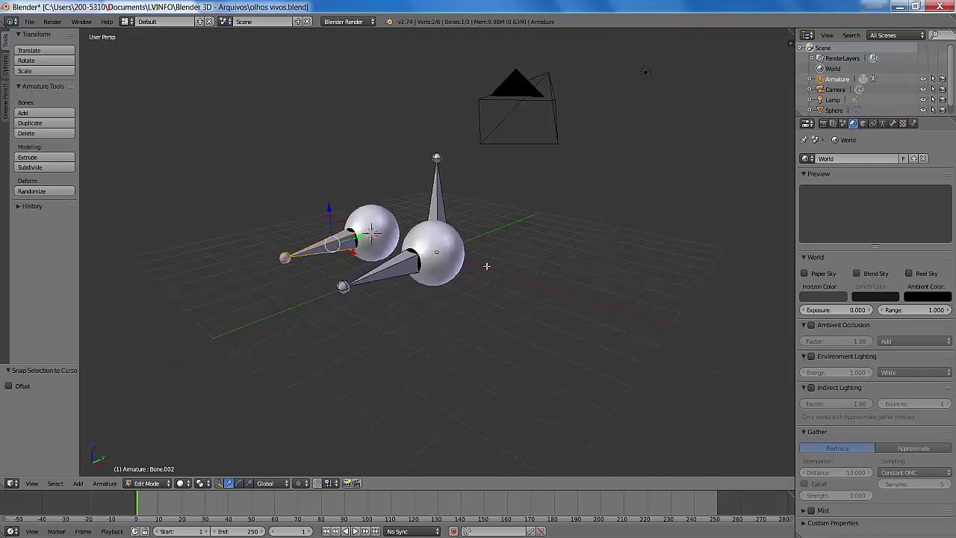
pyautogui.scroll(-2, 486, 266)
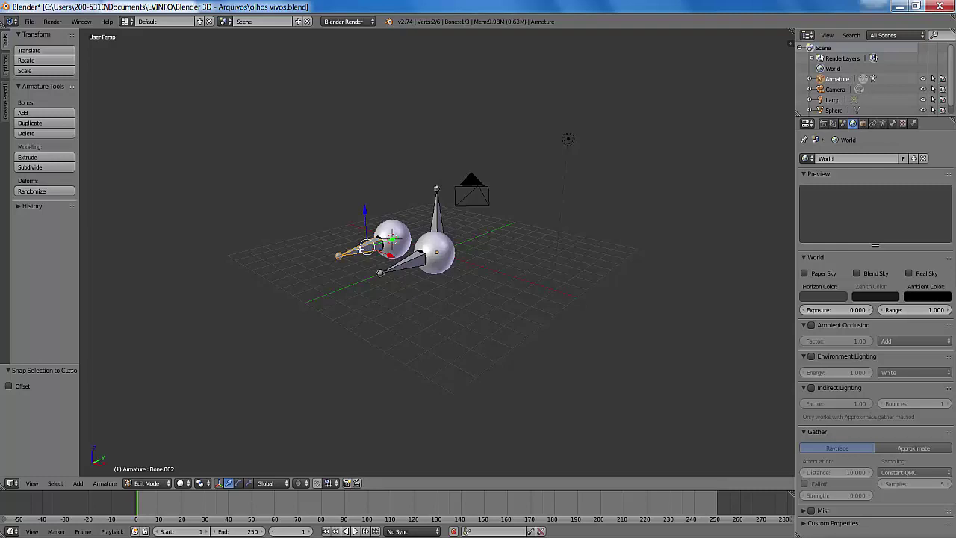
pyautogui.keyDown('shift'); pyautogui.rightClick(405, 261); pyautogui.keyUp('shift')
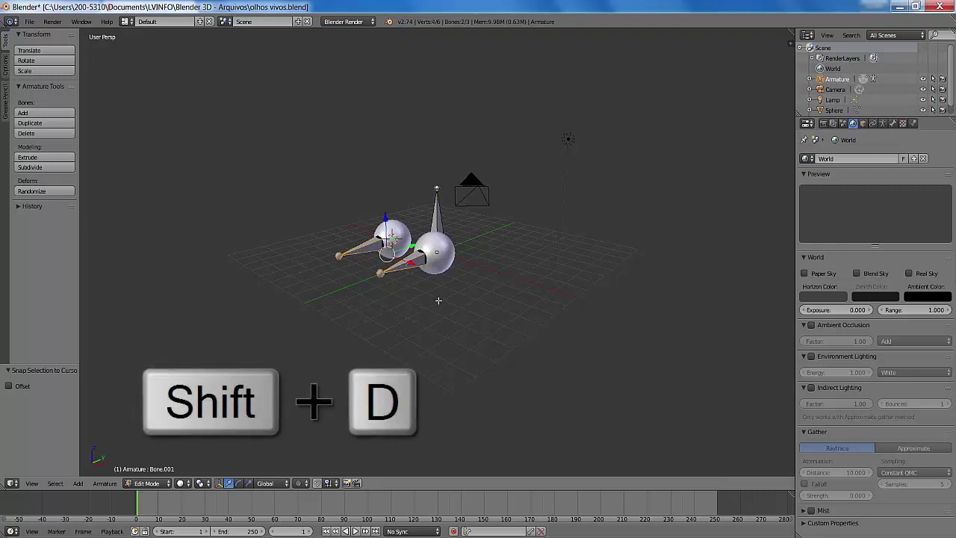
pyautogui.hotkey('shift', 'd')
pyautogui.press('y')
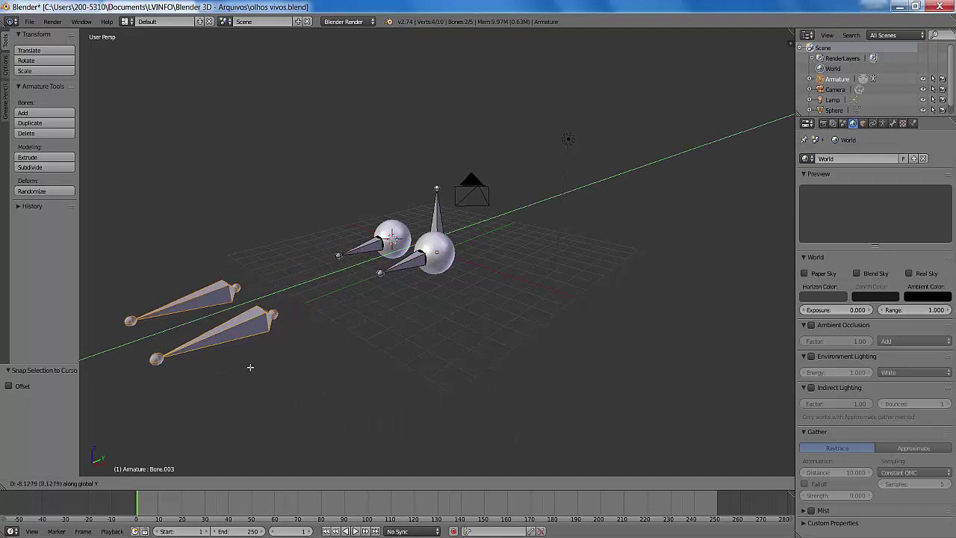
pyautogui.click(246, 368)
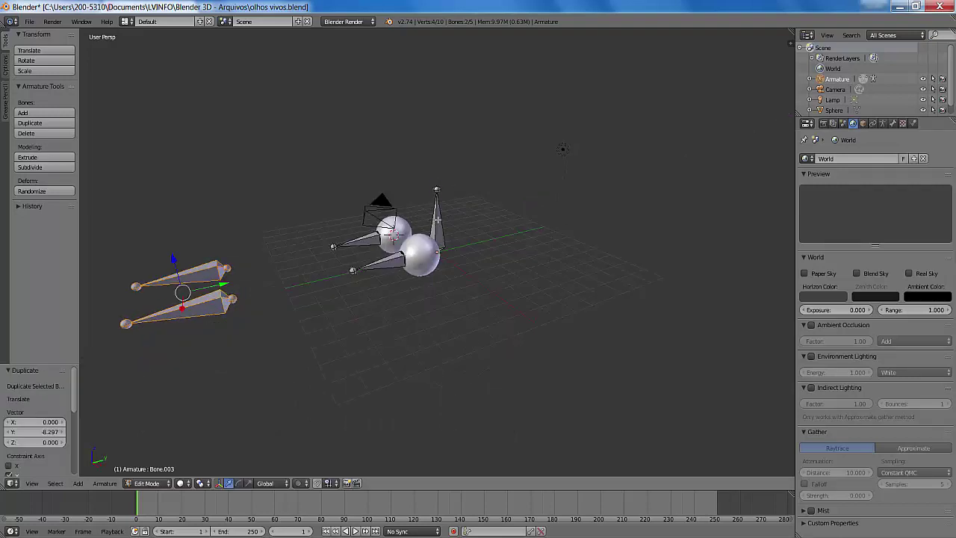
# Duplicate the upright bone between the eyeballs and move the copy about -10.66 units along Y, between the two front bones
pyautogui.rightClick(438, 219)
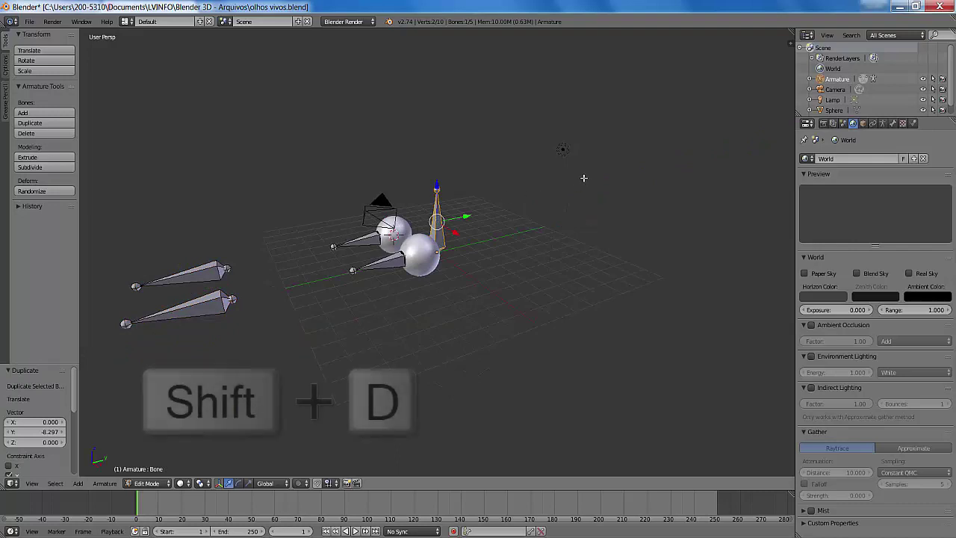
pyautogui.hotkey('shift', 'd')
pyautogui.press('y')
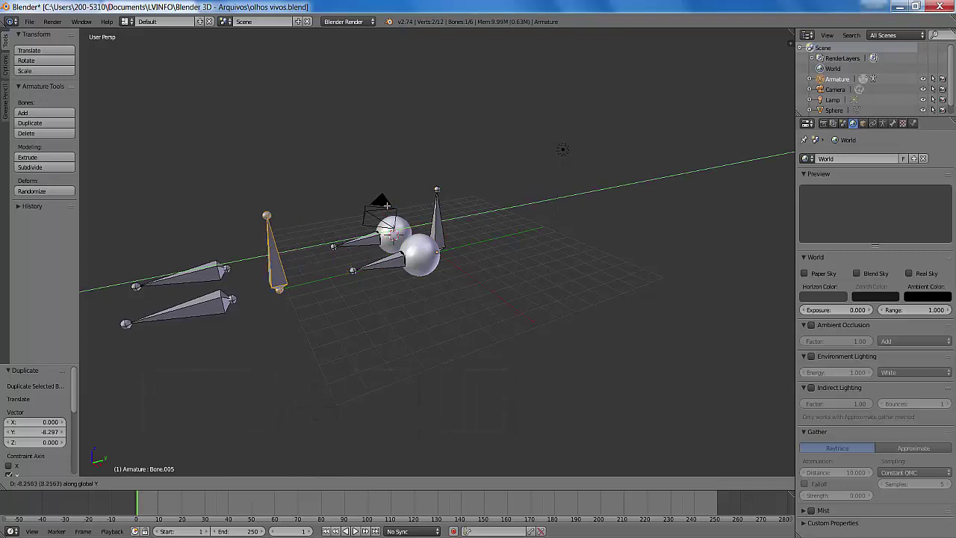
pyautogui.click(356, 214)
# Parent the two eyeball bones to the upright bone between them with Keep Offset
pyautogui.moveTo(356, 213); pyautogui.dragTo(319, 305, button='middle')
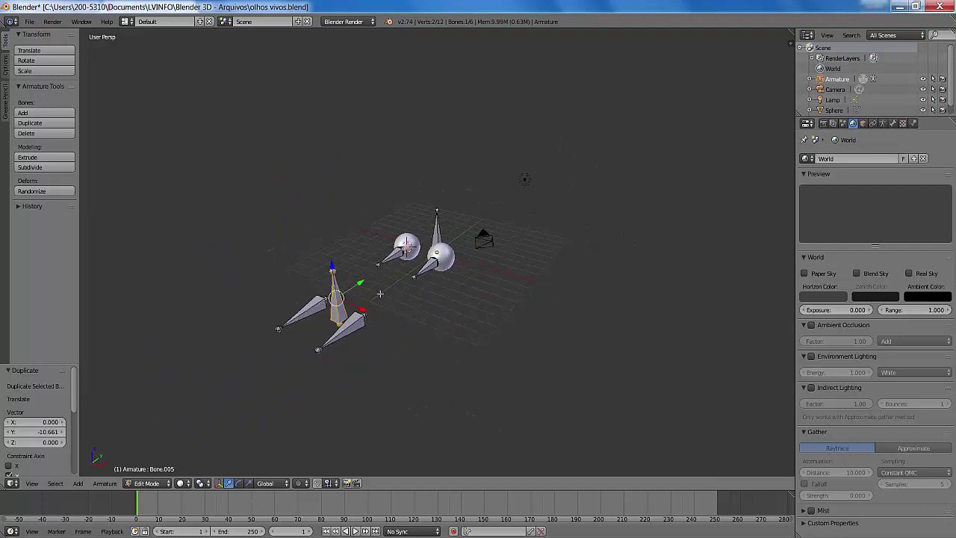
pyautogui.rightClick(394, 253)
pyautogui.scroll(7, 464, 330)
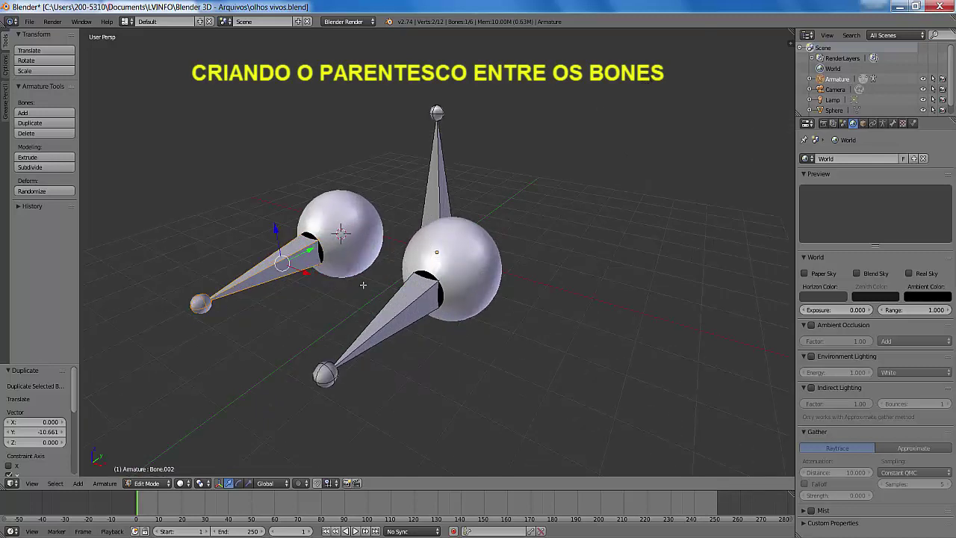
pyautogui.keyDown('shift'); pyautogui.rightClick(407, 298); pyautogui.keyUp('shift')
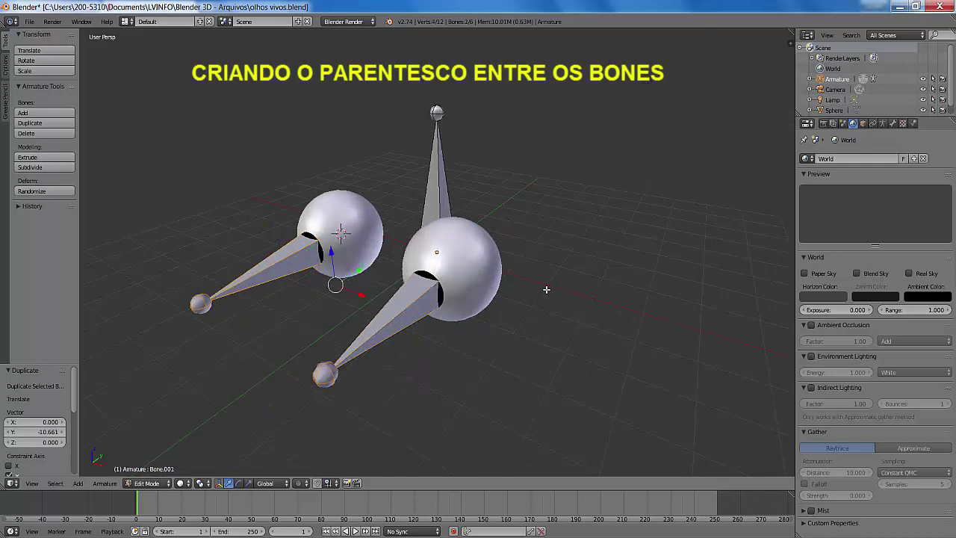
pyautogui.keyDown('shift'); pyautogui.rightClick(434, 162); pyautogui.keyUp('shift')
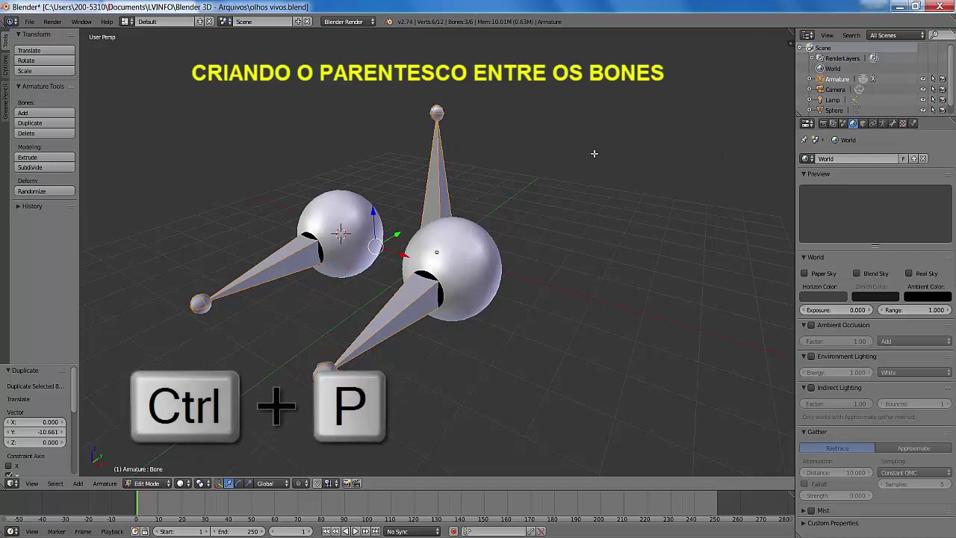
pyautogui.hotkey('ctrl', 'p')
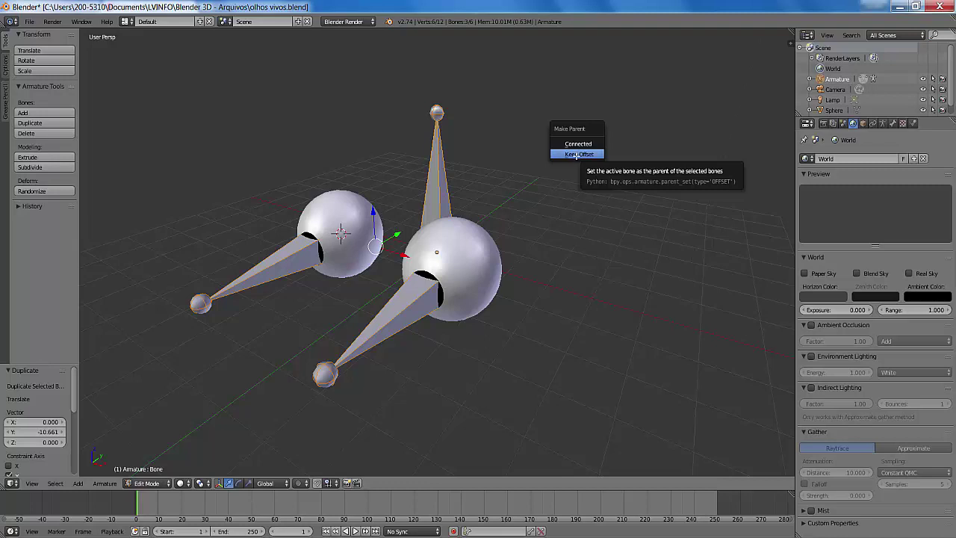
pyautogui.click(575, 155)
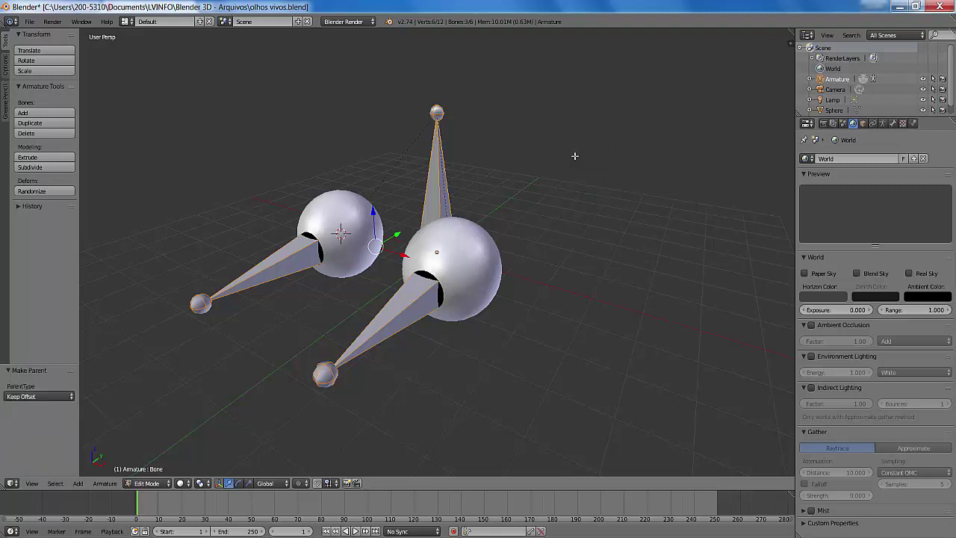
pyautogui.scroll(1, 498, 185)
pyautogui.scroll(1, 498, 186)
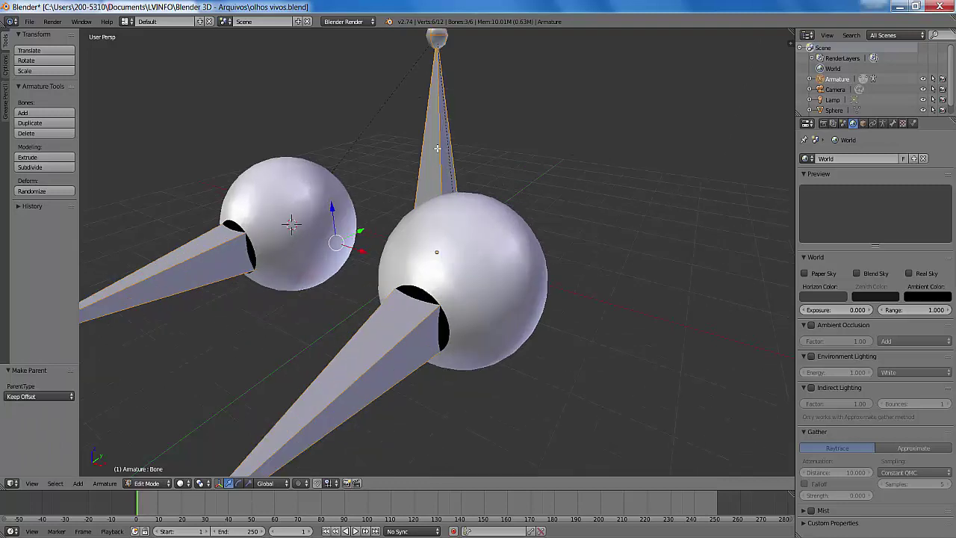
pyautogui.scroll(-2, 425, 58)
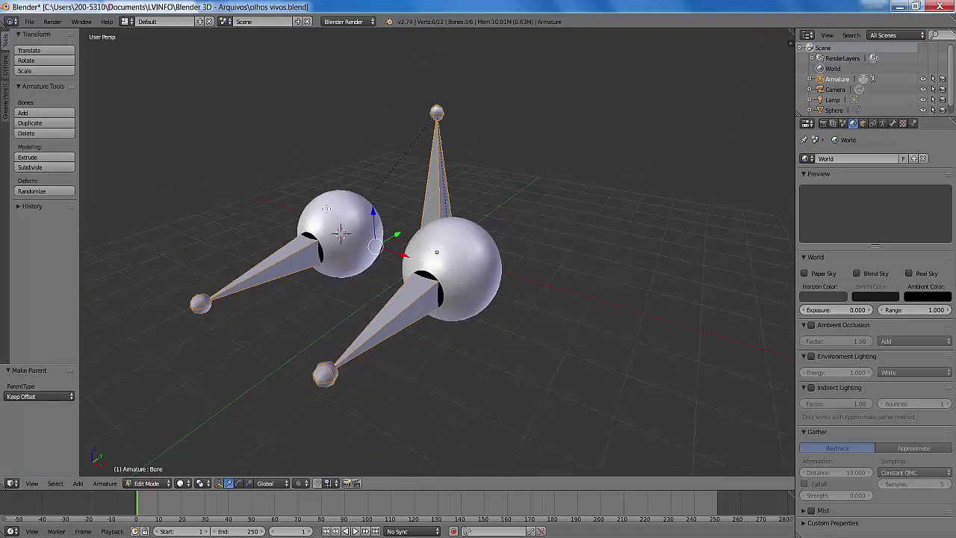
# Parent the two front control bones to the upright bone between them with Keep Offset
pyautogui.rightClick(439, 162)
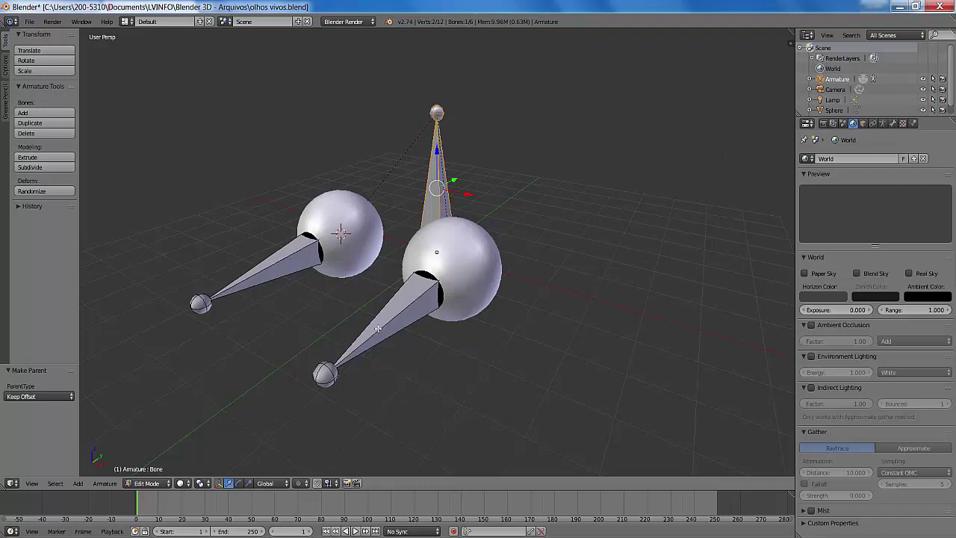
pyautogui.scroll(-5, 378, 329)
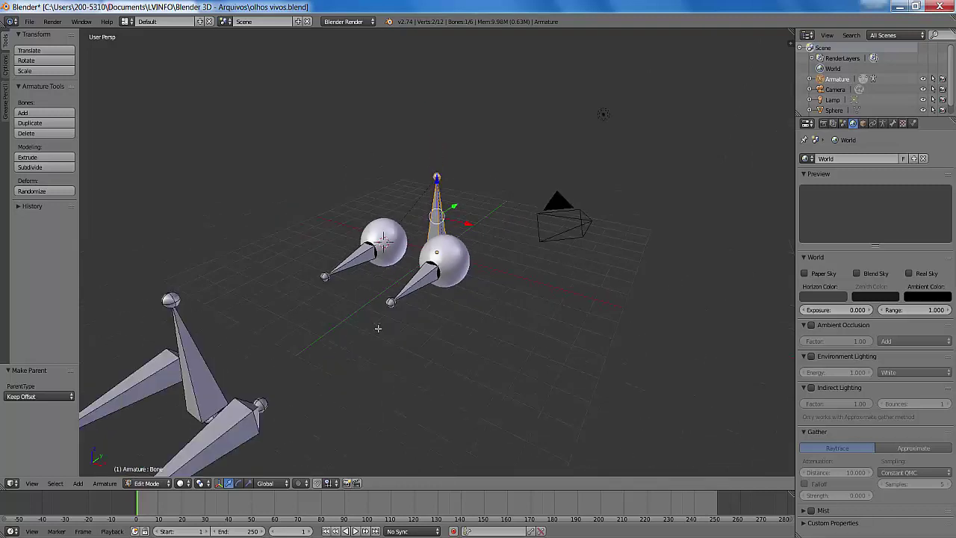
pyautogui.scroll(-2, 378, 328)
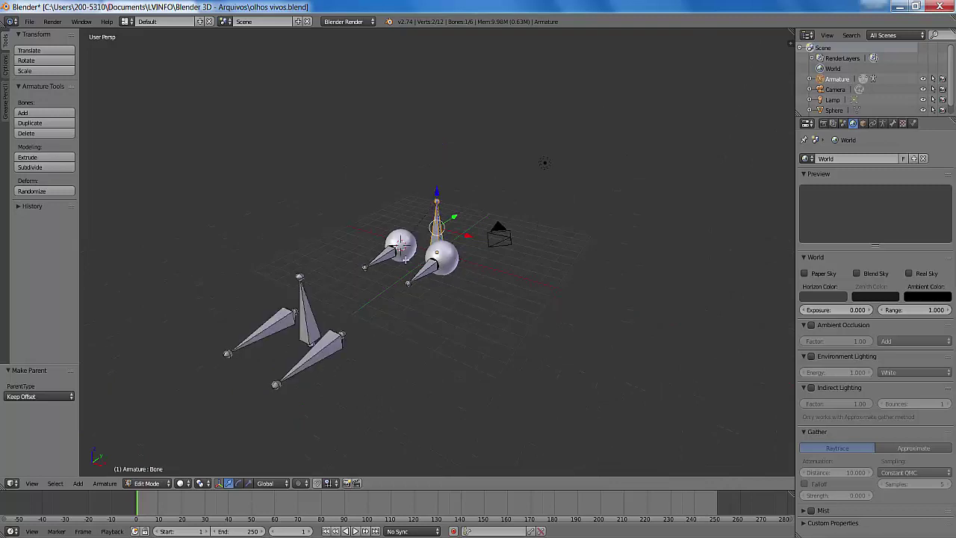
pyautogui.rightClick(263, 326)
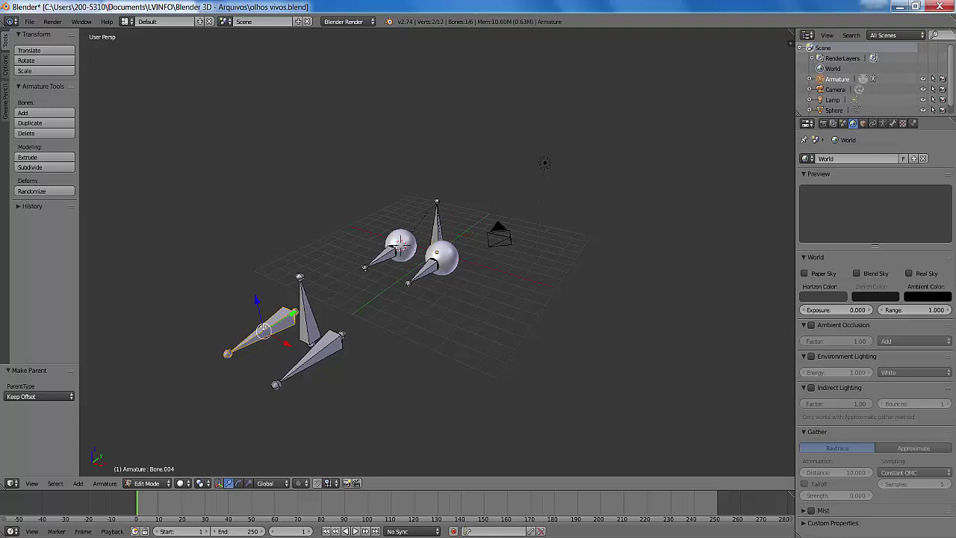
pyautogui.scroll(2, 263, 329)
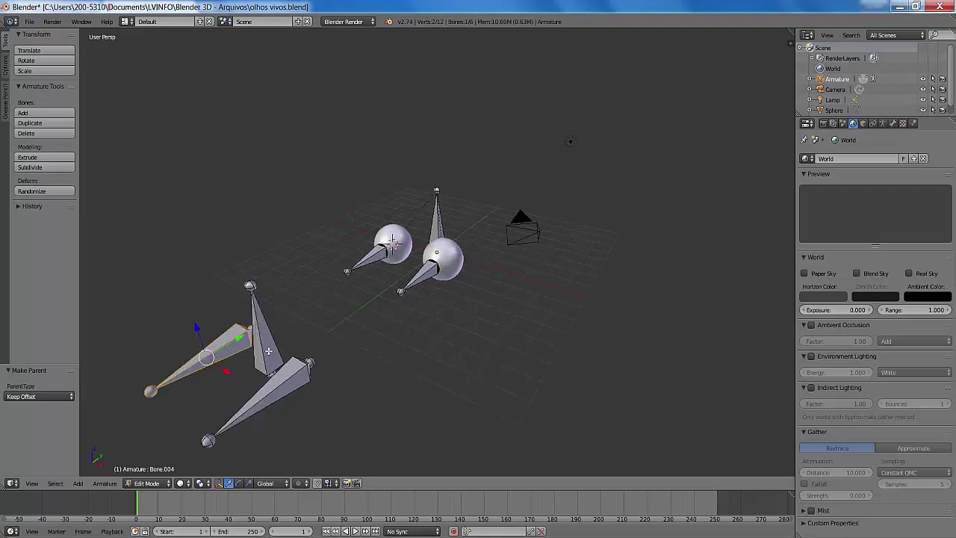
pyautogui.keyDown('shift'); pyautogui.rightClick(269, 393); pyautogui.keyUp('shift')
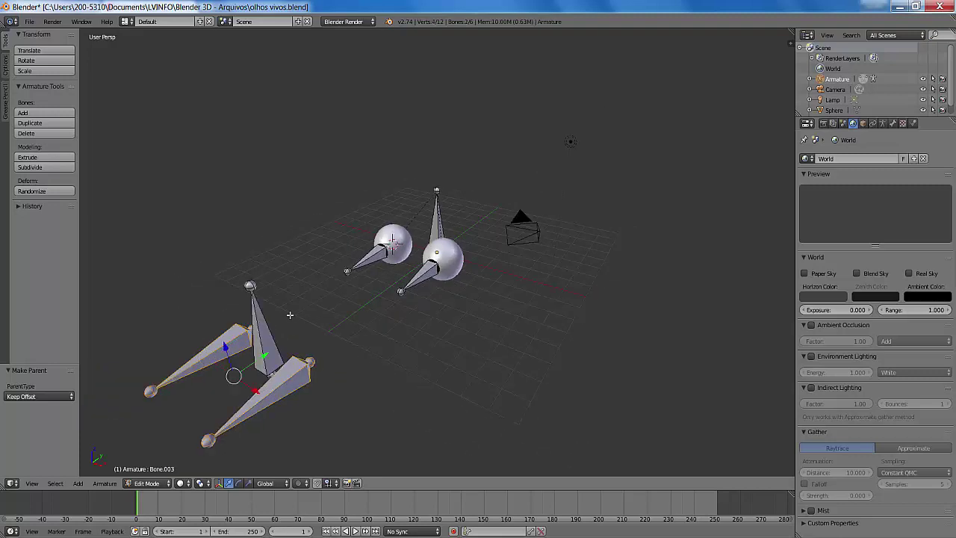
pyautogui.keyDown('shift'); pyautogui.rightClick(260, 323); pyautogui.keyUp('shift')
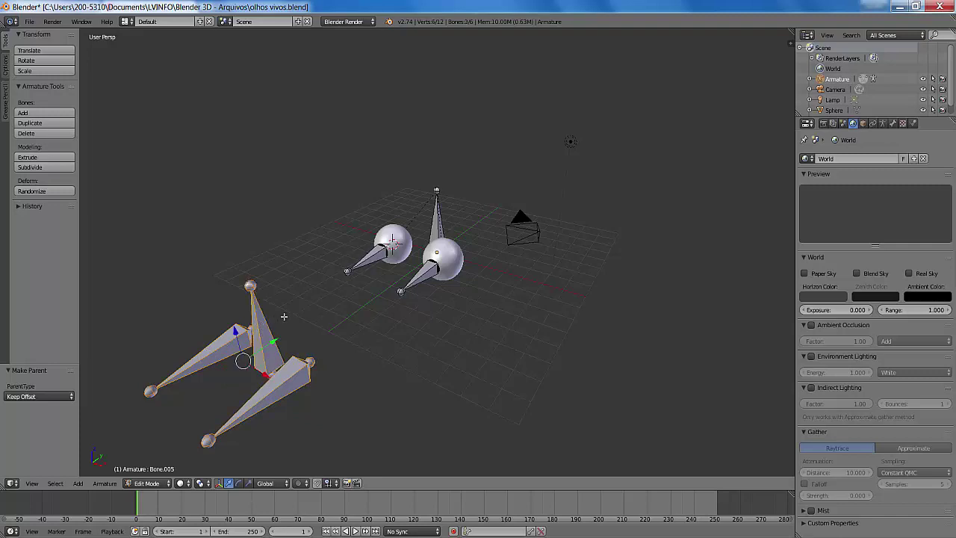
pyautogui.hotkey('ctrl', 'p')
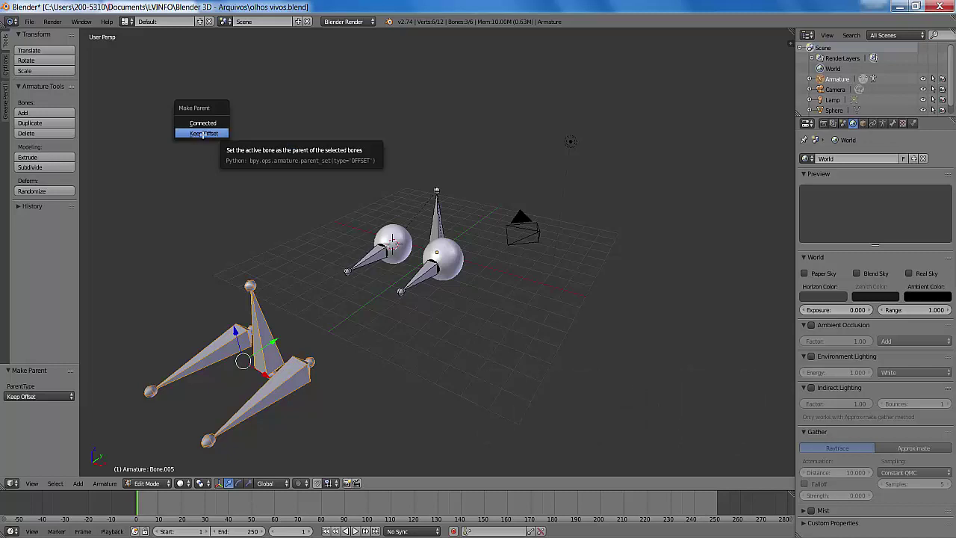
pyautogui.click(202, 134)
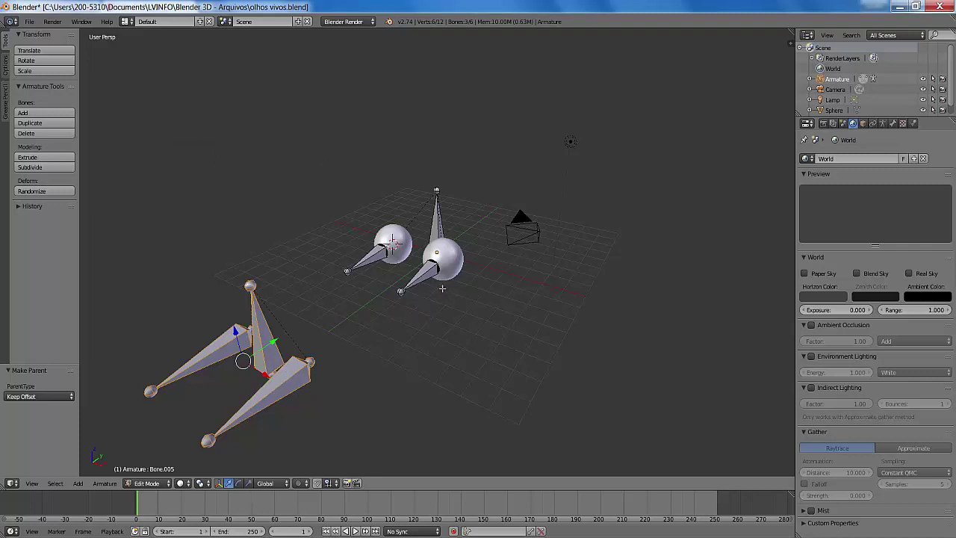
pyautogui.scroll(-1, 442, 288)
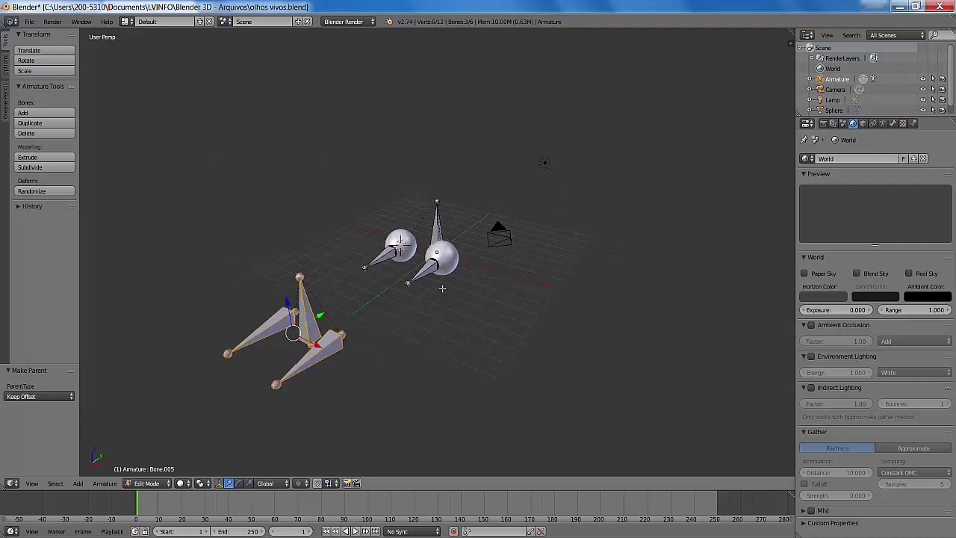
# Switch the armature from Edit Mode to Pose Mode
pyautogui.click(170, 484)
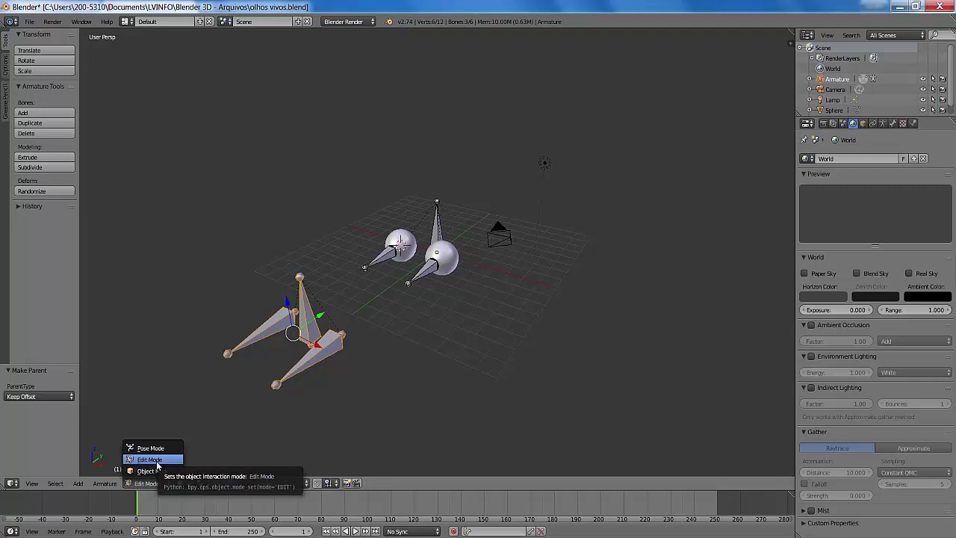
pyautogui.click(153, 448)
pyautogui.scroll(2, 366, 356)
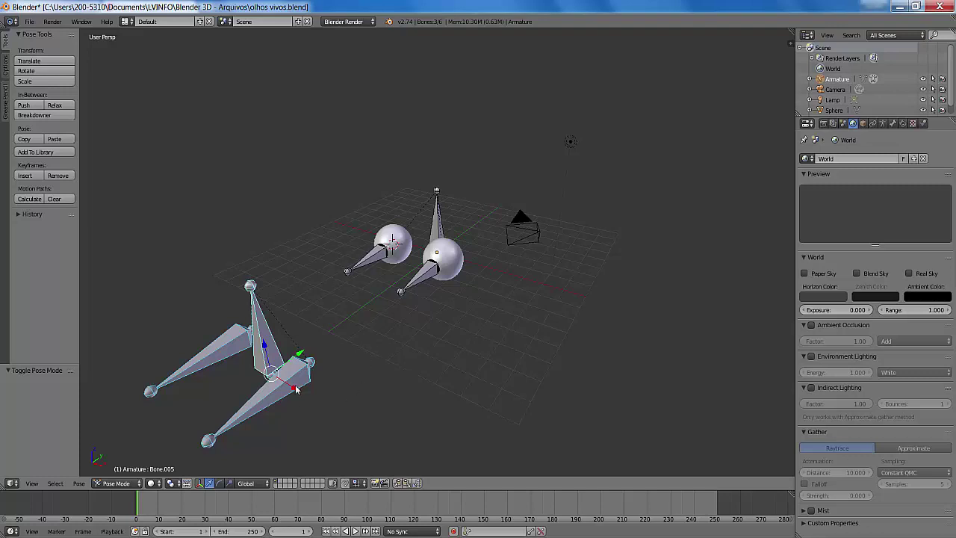
# Test the front bones' parenting by moving the upright bone and the farther side bone, cancelling each move
pyautogui.rightClick(260, 320)
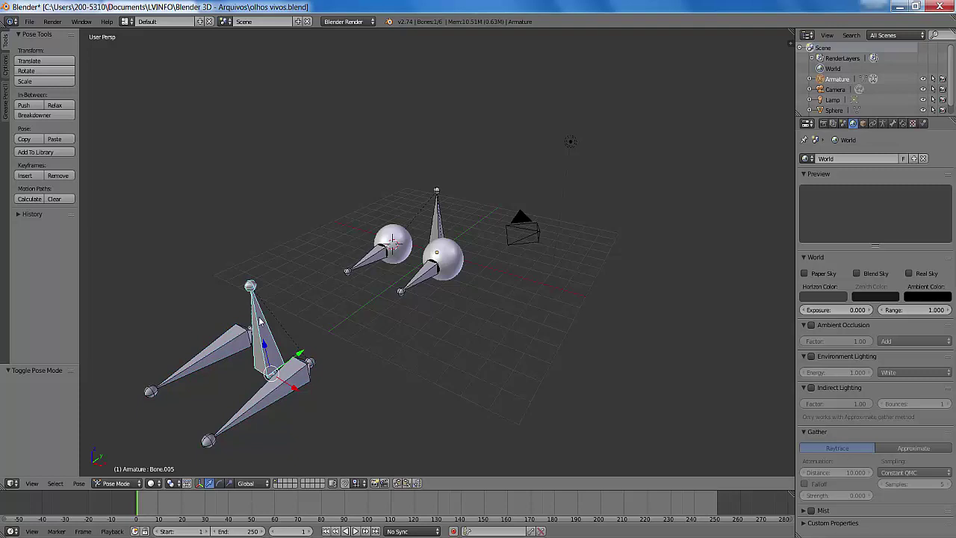
pyautogui.press('g')
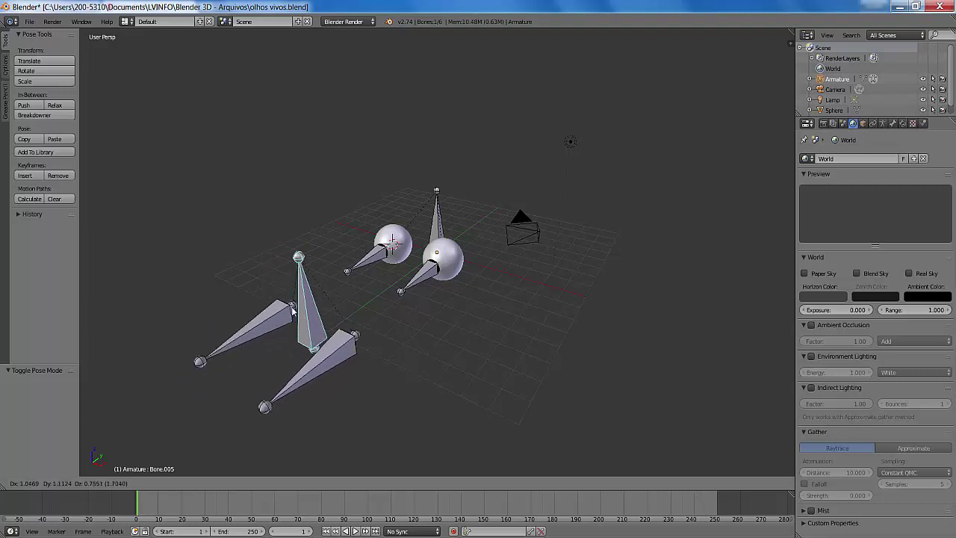
pyautogui.rightClick(293, 306)
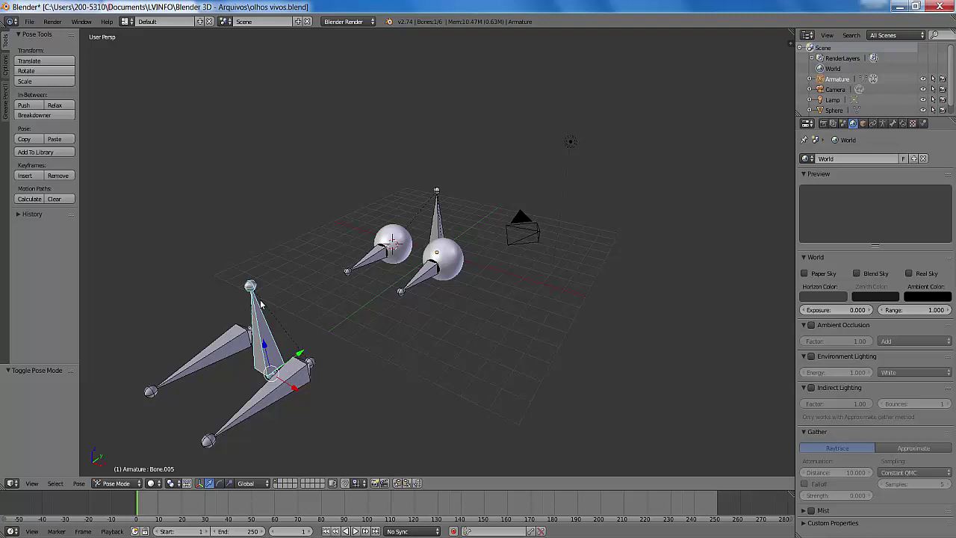
pyautogui.scroll(-1, 326, 356)
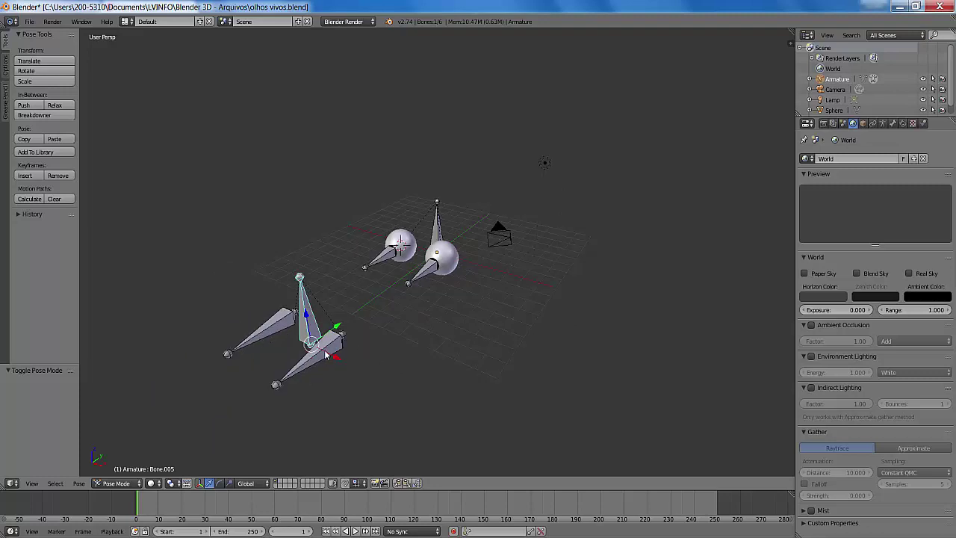
pyautogui.rightClick(265, 335)
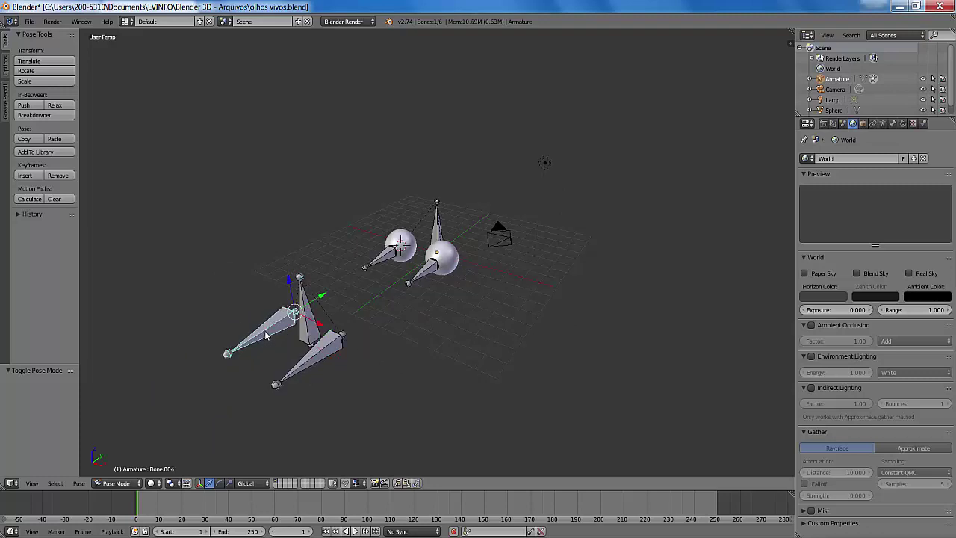
pyautogui.press('g')
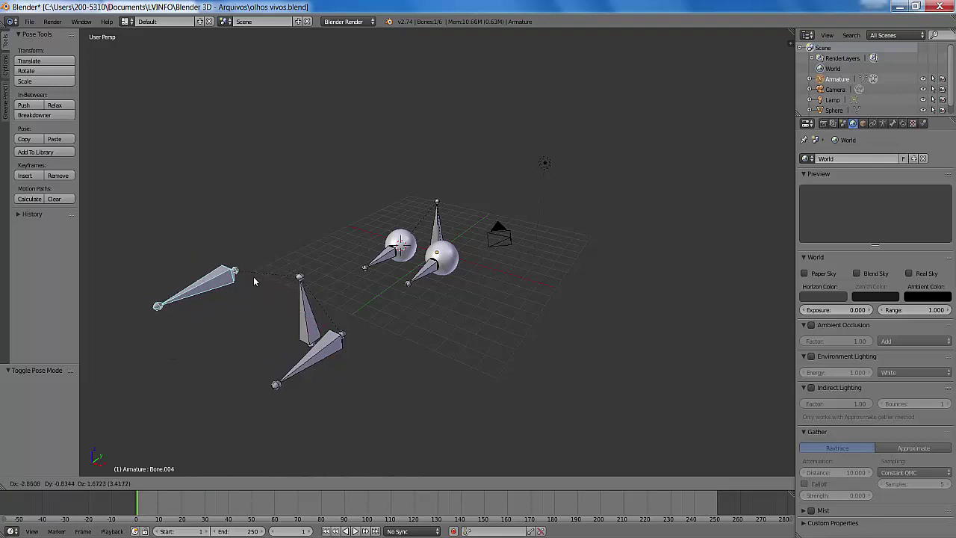
pyautogui.press('Escape')
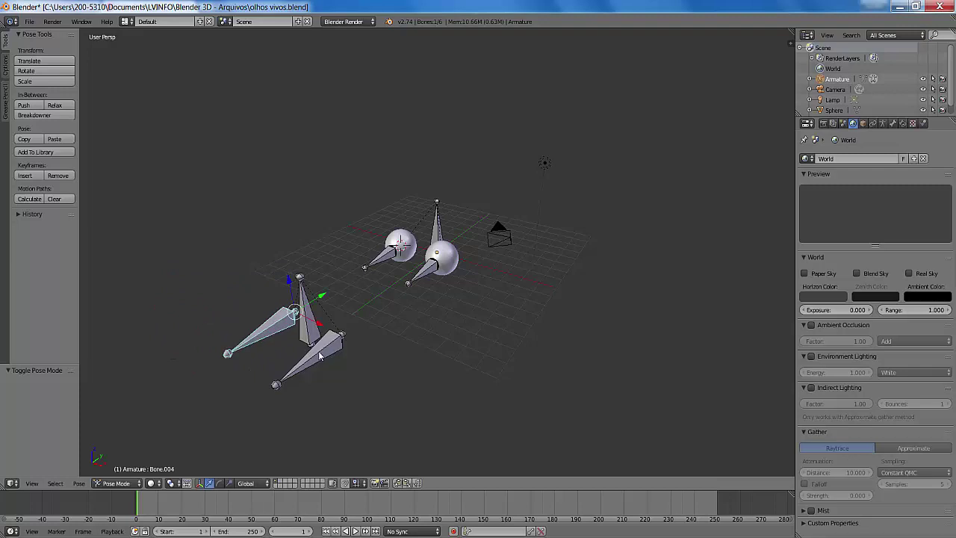
pyautogui.rightClick(321, 355)
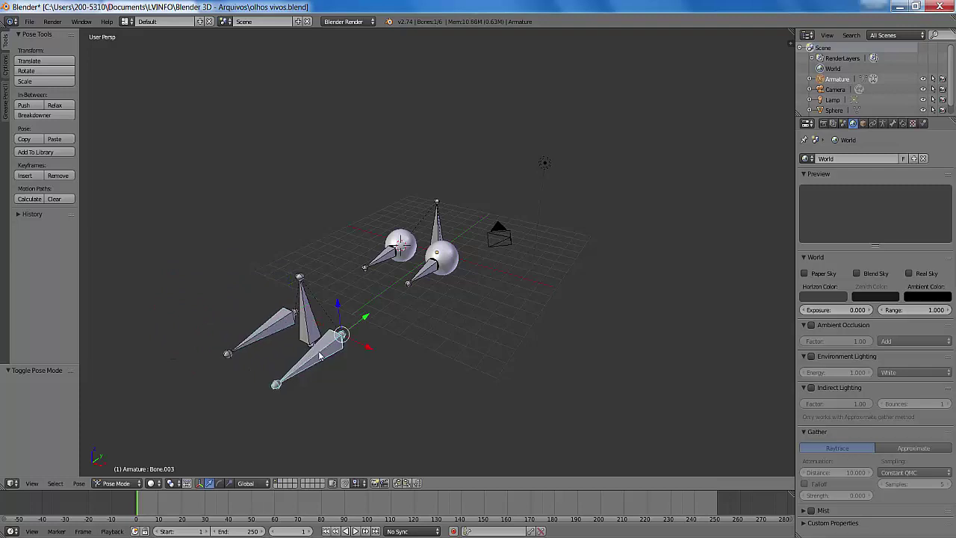
# Test the eyeball bones' parenting by moving each eyeball bone and the upright bone between them, cancelling the moves
pyautogui.rightClick(379, 260)
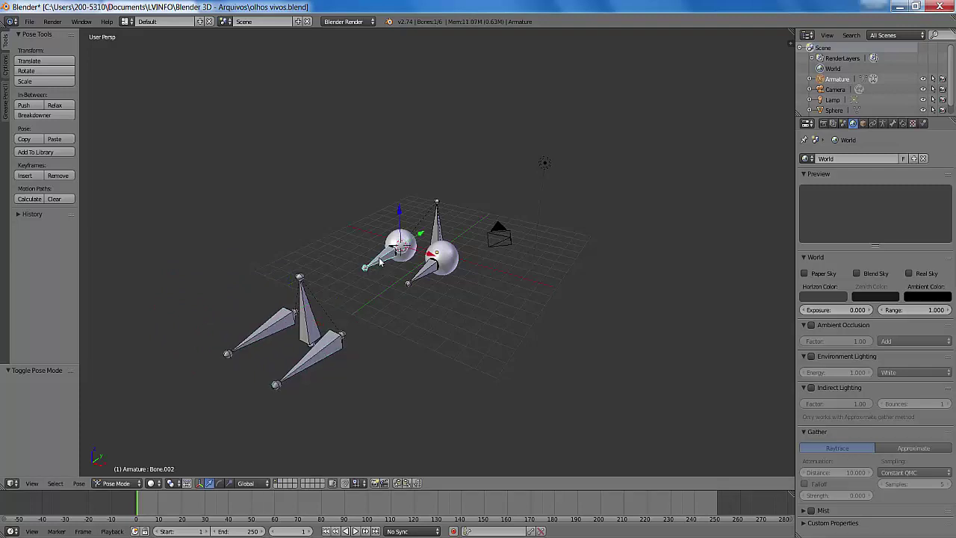
pyautogui.press('g')
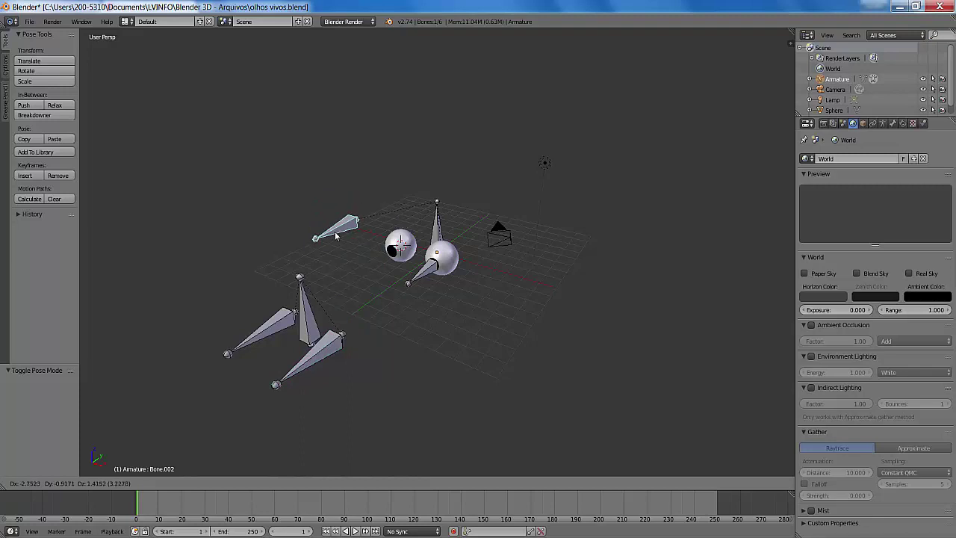
pyautogui.rightClick(336, 236)
pyautogui.rightClick(428, 273)
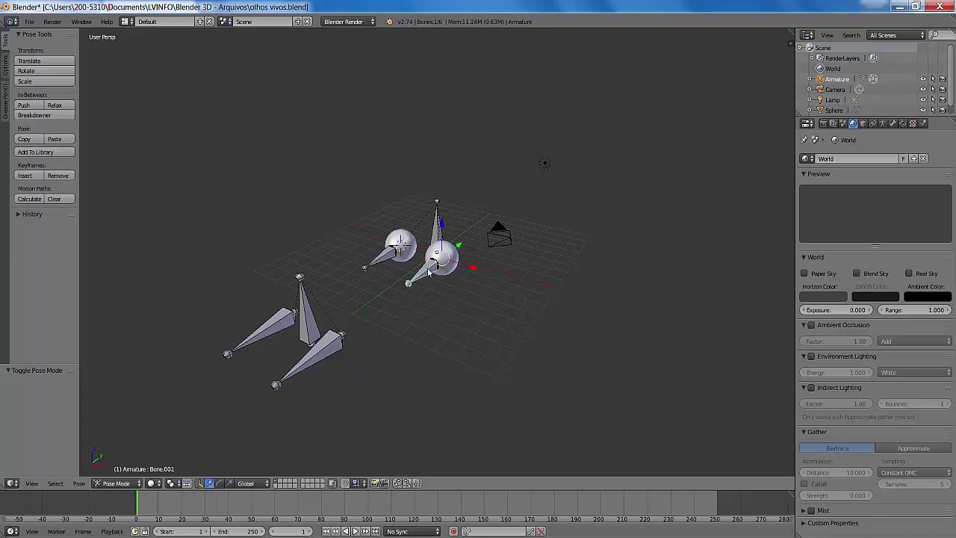
pyautogui.press('g')
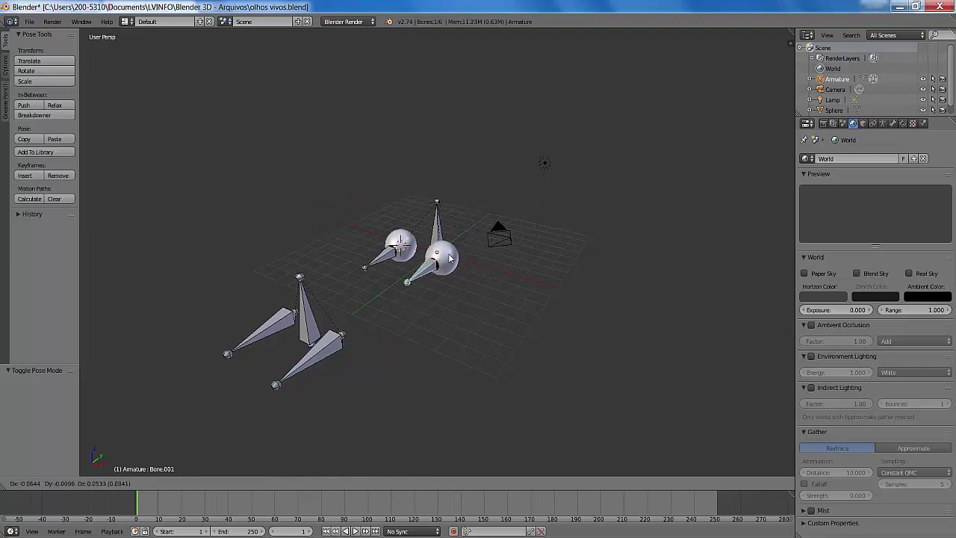
pyautogui.click(441, 263)
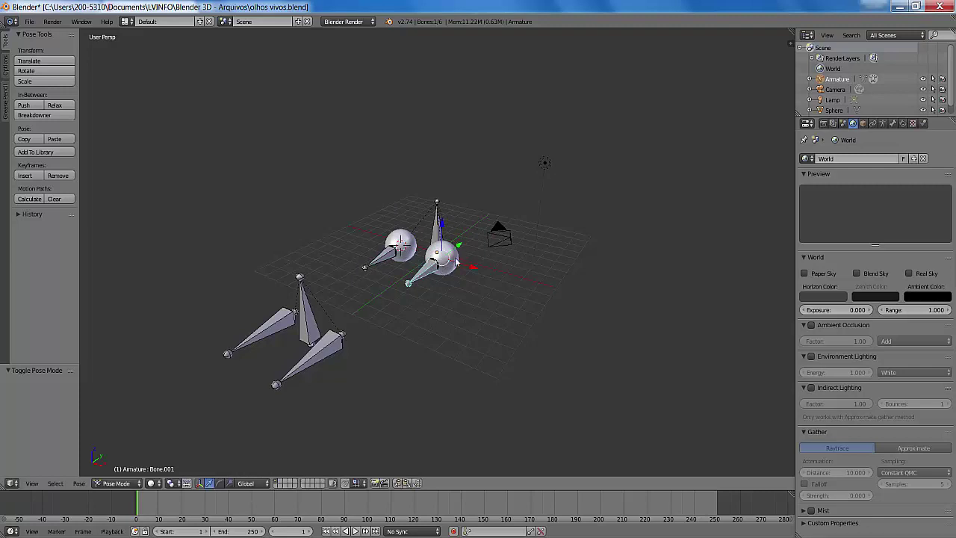
pyautogui.rightClick(438, 223)
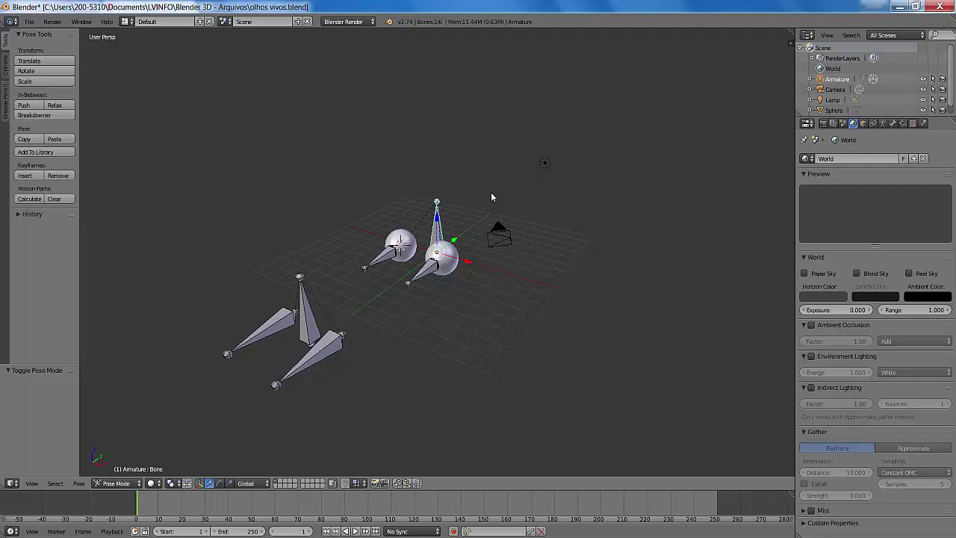
pyautogui.press('g')
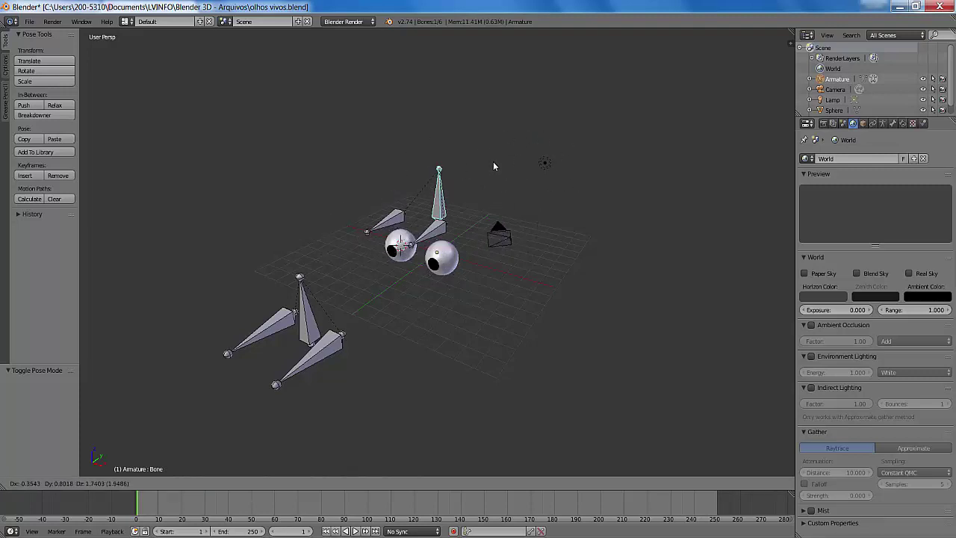
pyautogui.press('Escape')
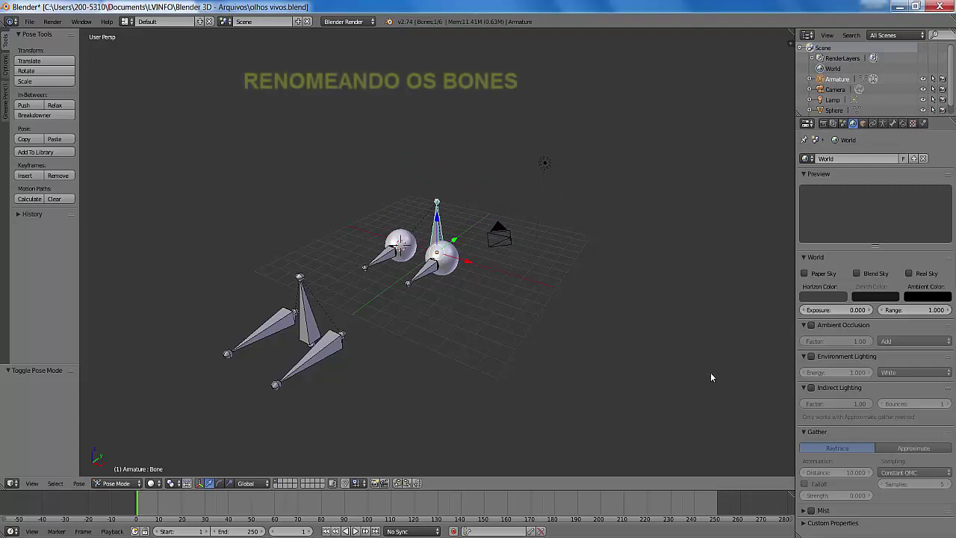
# Show the selected bone's properties and rename the farther eyeball's bone "olho es"
pyautogui.press('n')
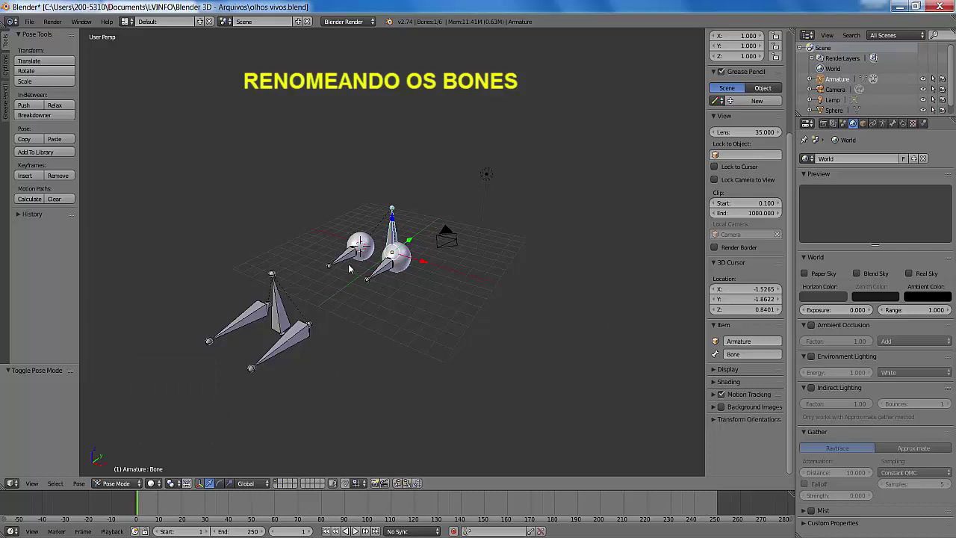
pyautogui.scroll(4, 340, 290)
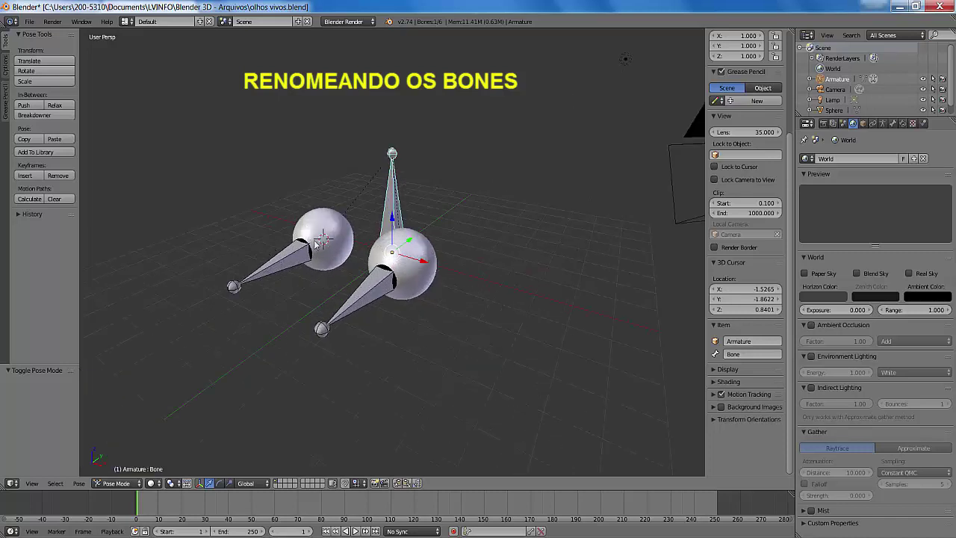
pyautogui.rightClick(280, 263)
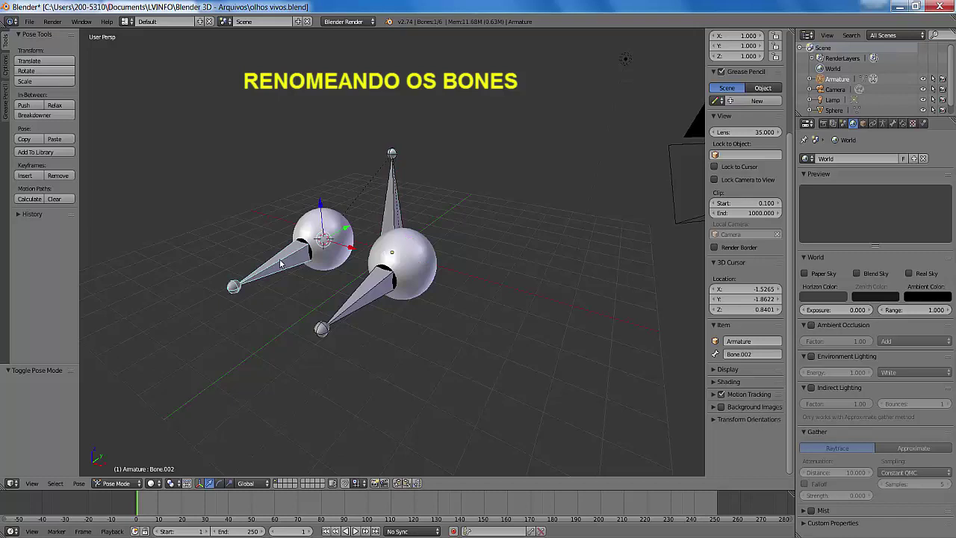
pyautogui.click(733, 355)
pyautogui.press('BackSpace')
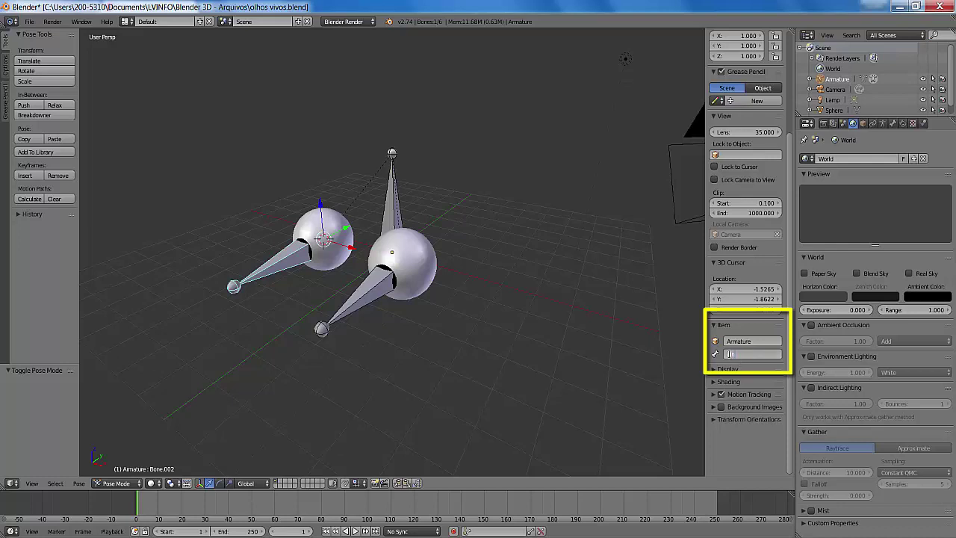
pyautogui.write('olho es')
pyautogui.press('Return')
# Rename the nearer eyeball's bone "olho dir"
pyautogui.rightClick(372, 297)
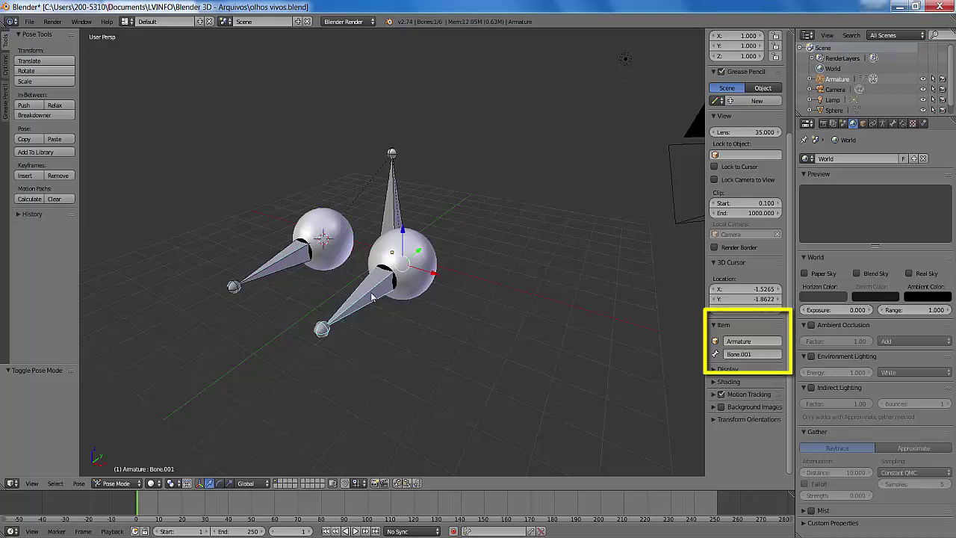
pyautogui.click(736, 354)
pyautogui.press('BackSpace')
pyautogui.write('olho dir')
pyautogui.press('Return')
# Rename the farther side bone of the front control group "mov esq"
pyautogui.scroll(-6, 231, 347)
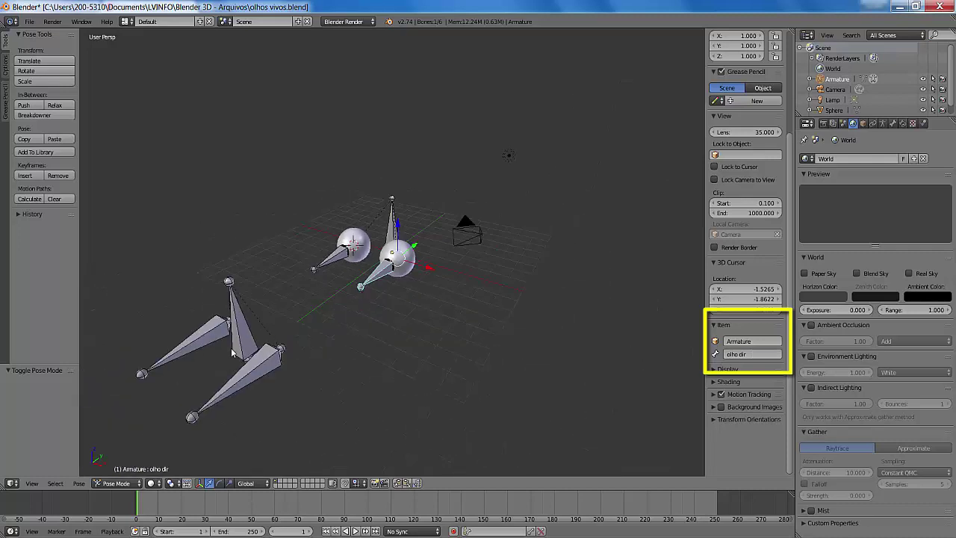
pyautogui.rightClick(192, 349)
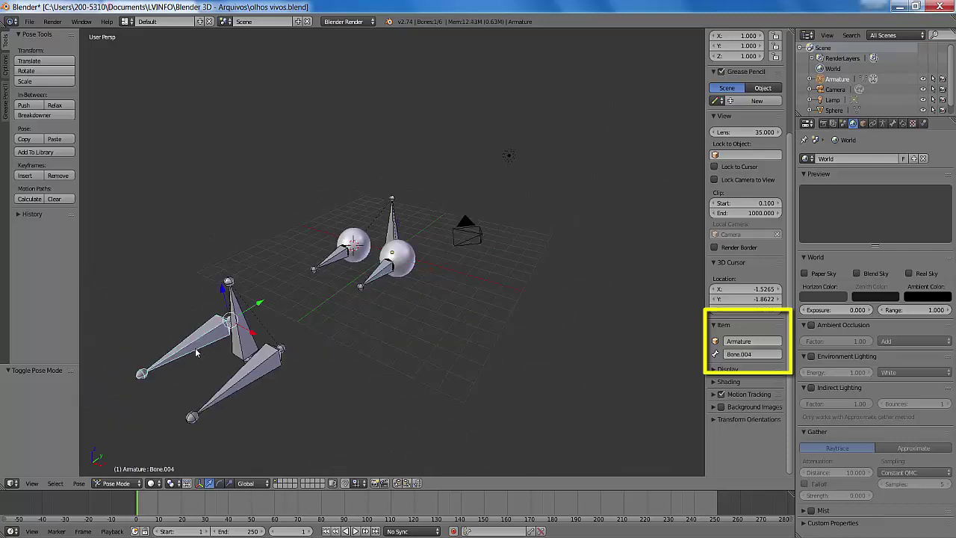
pyautogui.click(736, 356)
pyautogui.write('mov.esq')
pyautogui.press('Return')
# Rename the nearer side bone of the front control group "mov dir"
pyautogui.rightClick(245, 384)
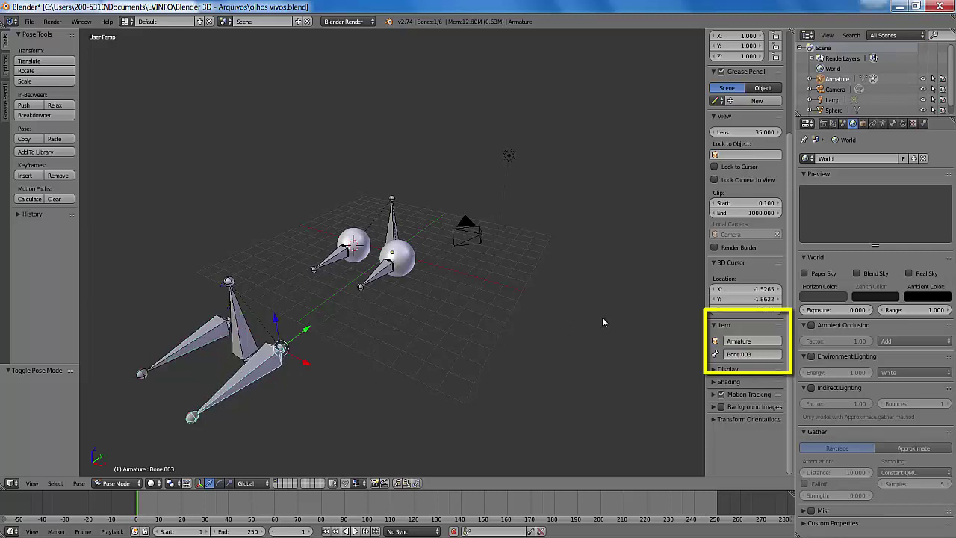
pyautogui.click(736, 357)
pyautogui.write('mov dir')
pyautogui.press('Return')
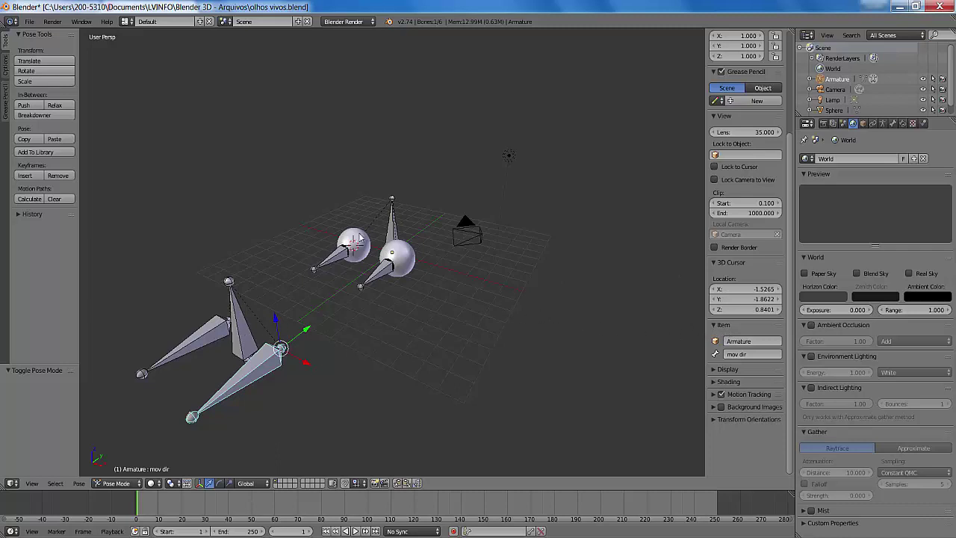
# Rename the upright bone of the front control group "mover"
pyautogui.rightClick(240, 327)
pyautogui.click(735, 354)
pyautogui.write('coto')
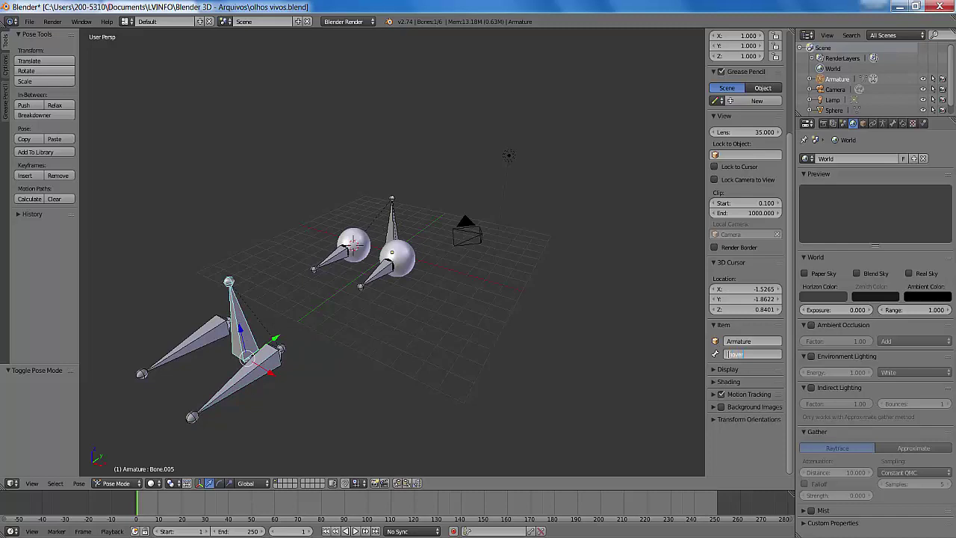
pyautogui.press('Return')
# Rename the upright bone between the two eyeballs "cabeça"
pyautogui.rightClick(391, 222)
pyautogui.click(735, 354)
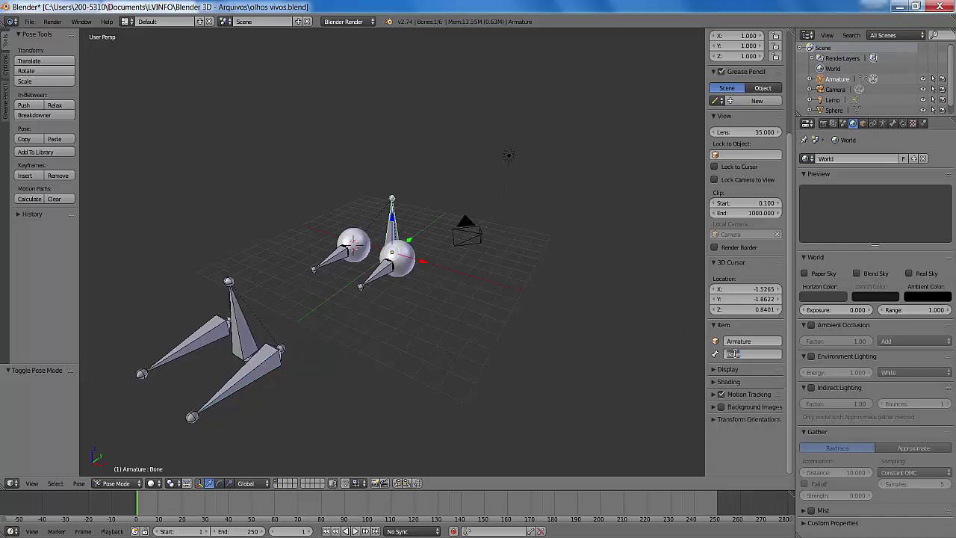
pyautogui.write('cabeça')
pyautogui.press('Return')
# Render the current frame to check the eyeballs, and return to the 3D view
pyautogui.press('F12')
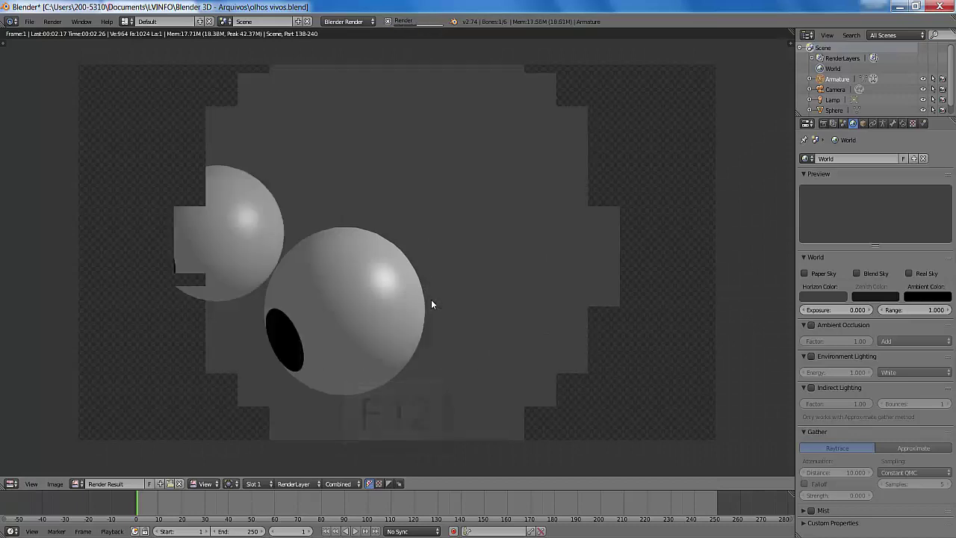
pyautogui.press('Escape')
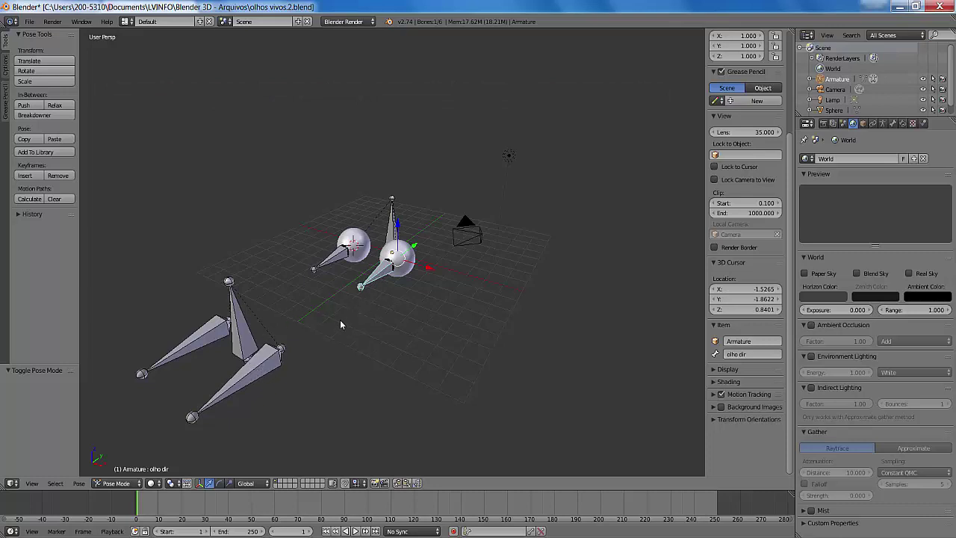
# Display the armature's bone names in the 3D view and hide the properties sidebar, with the nearer eyeball's bone selected
pyautogui.rightClick(335, 259)
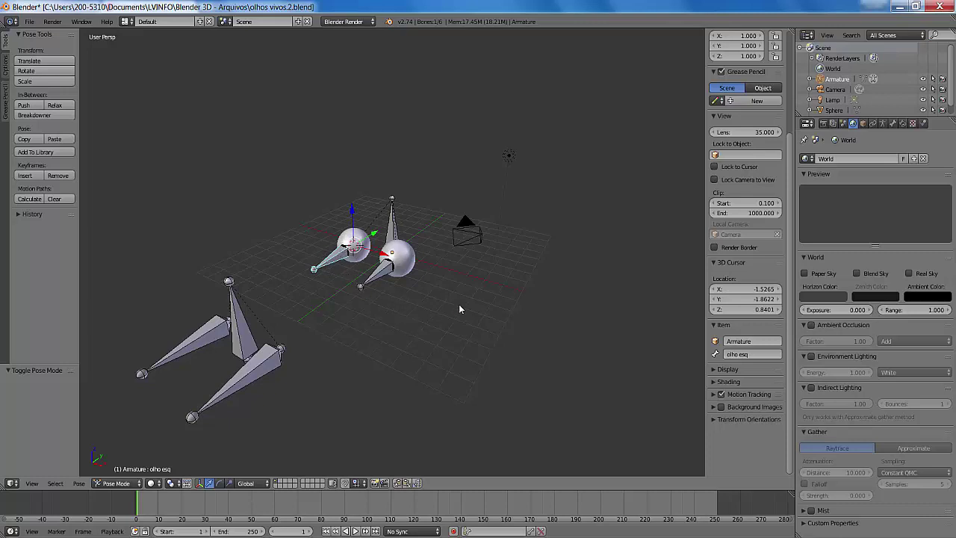
pyautogui.rightClick(382, 275)
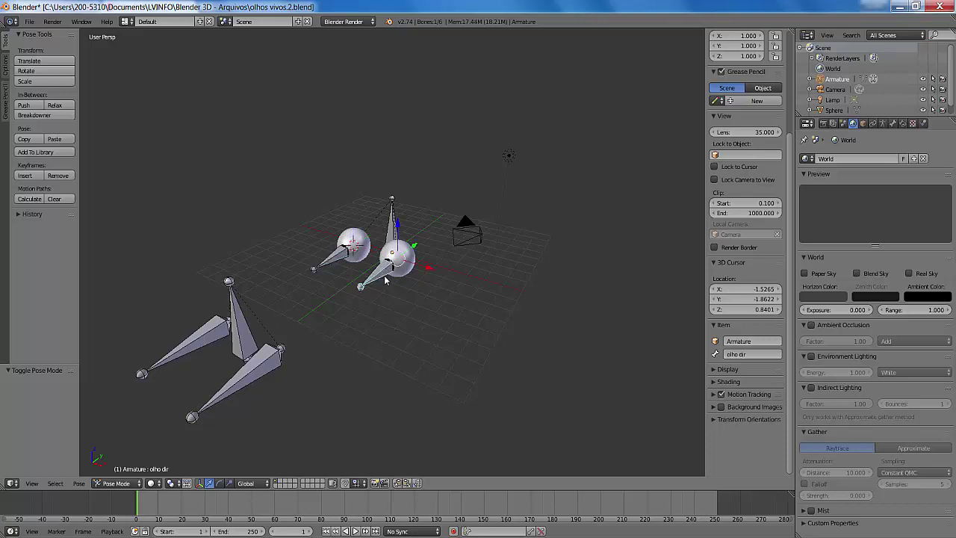
pyautogui.click(883, 124)
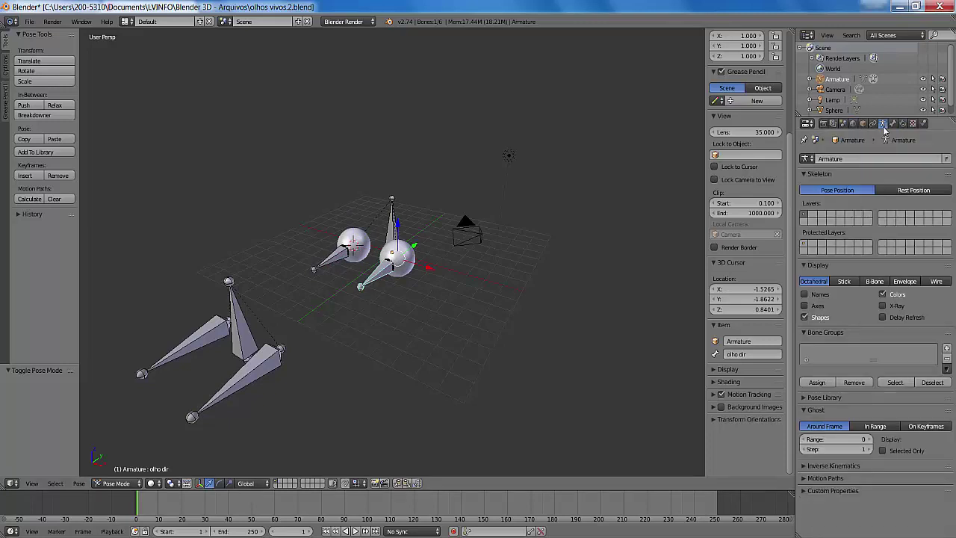
pyautogui.click(805, 295)
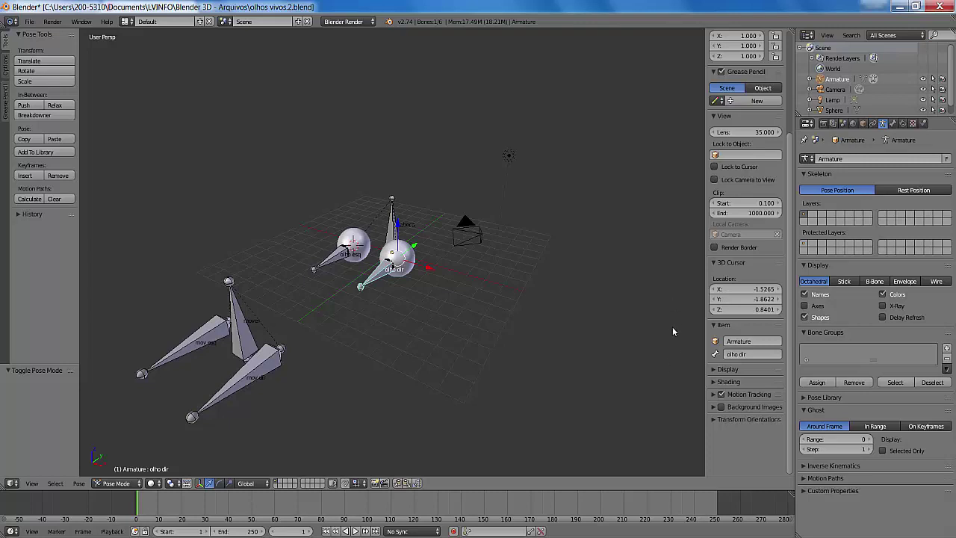
pyautogui.press('n')
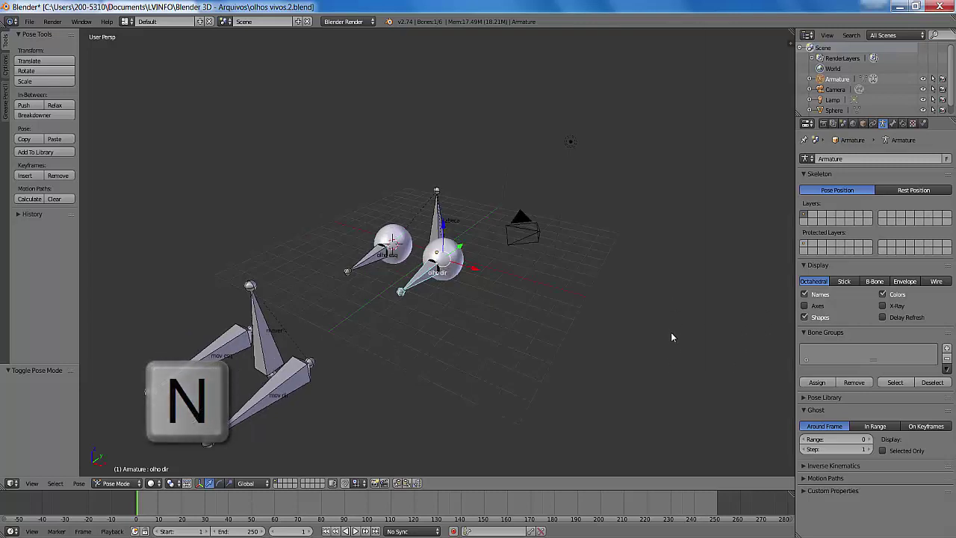
# Add a Track To bone constraint to "olho dir", targeting the bone "mov dir" of the Armature
pyautogui.click(901, 123)
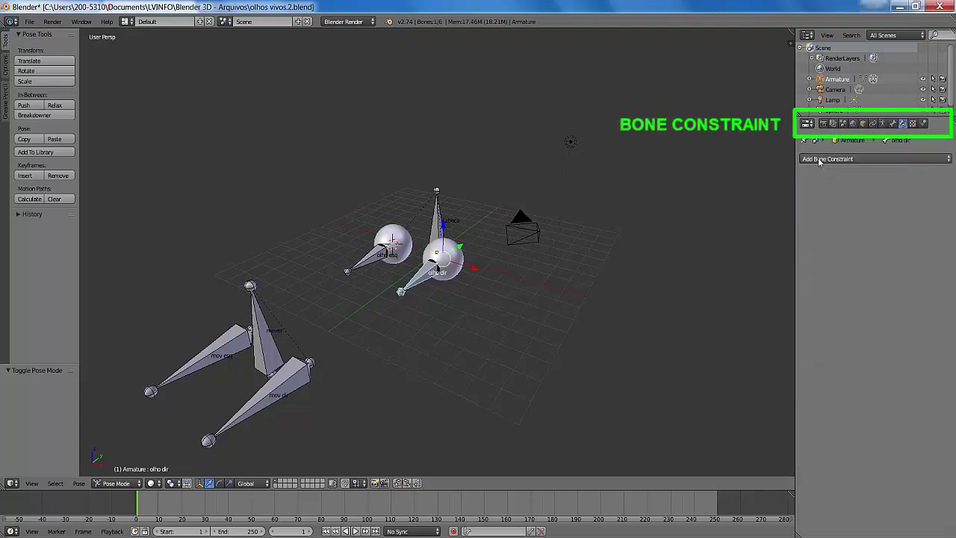
pyautogui.click(859, 158)
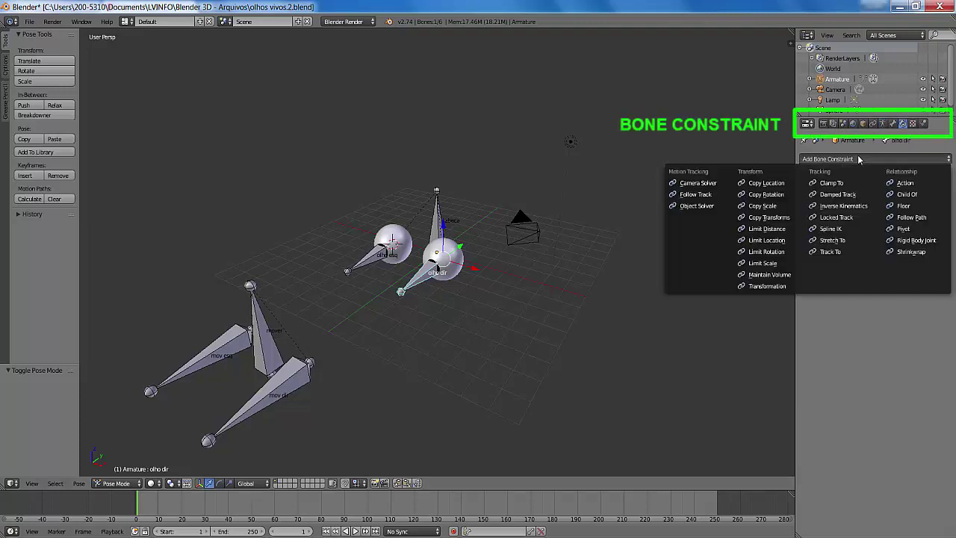
pyautogui.click(832, 254)
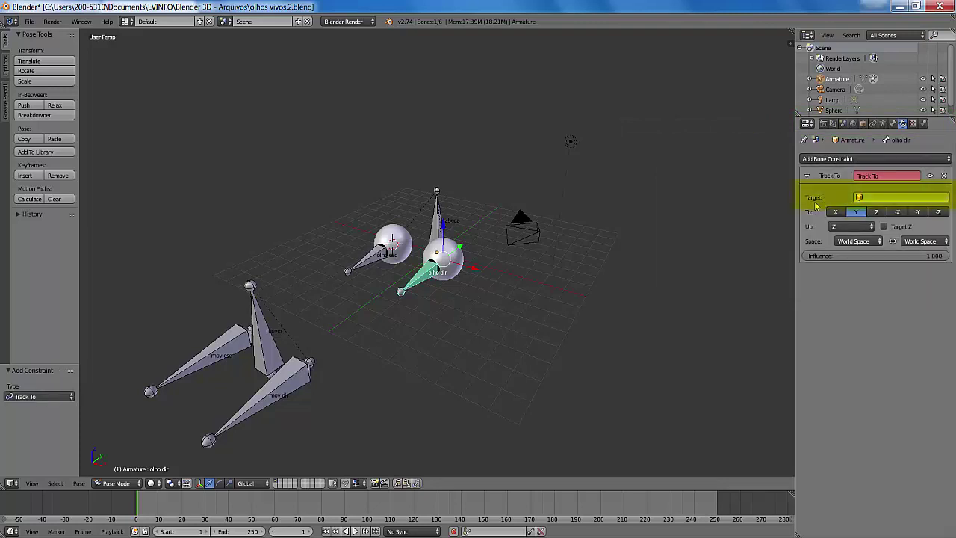
pyautogui.click(886, 198)
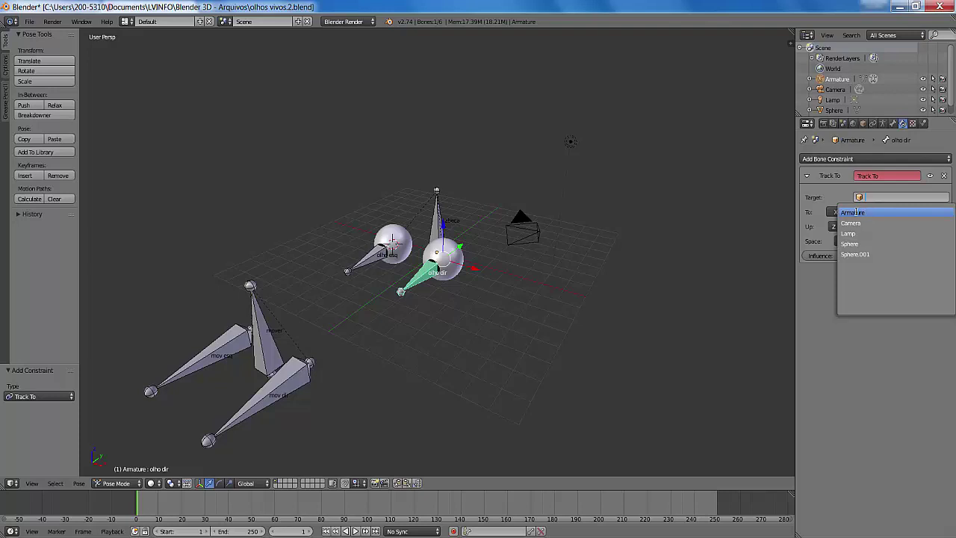
pyautogui.click(855, 213)
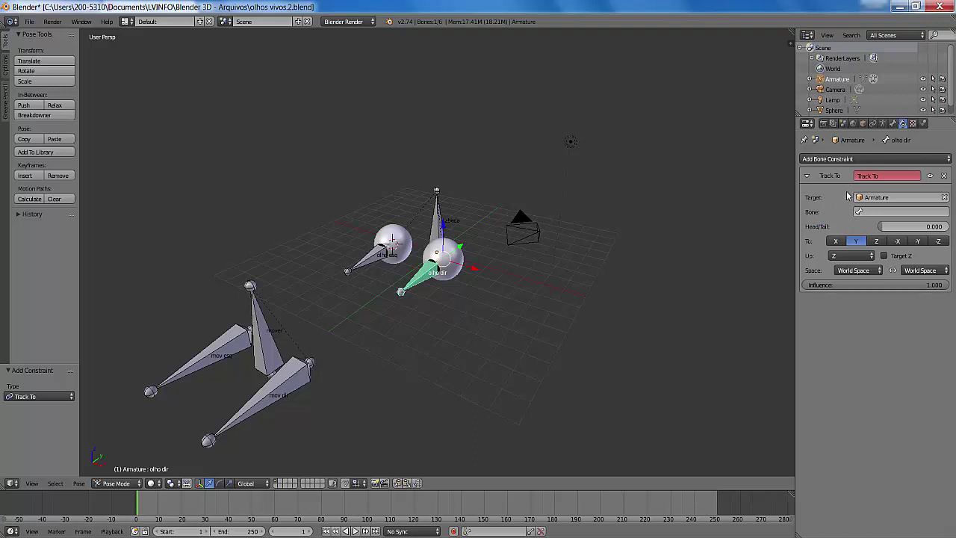
pyautogui.click(871, 211)
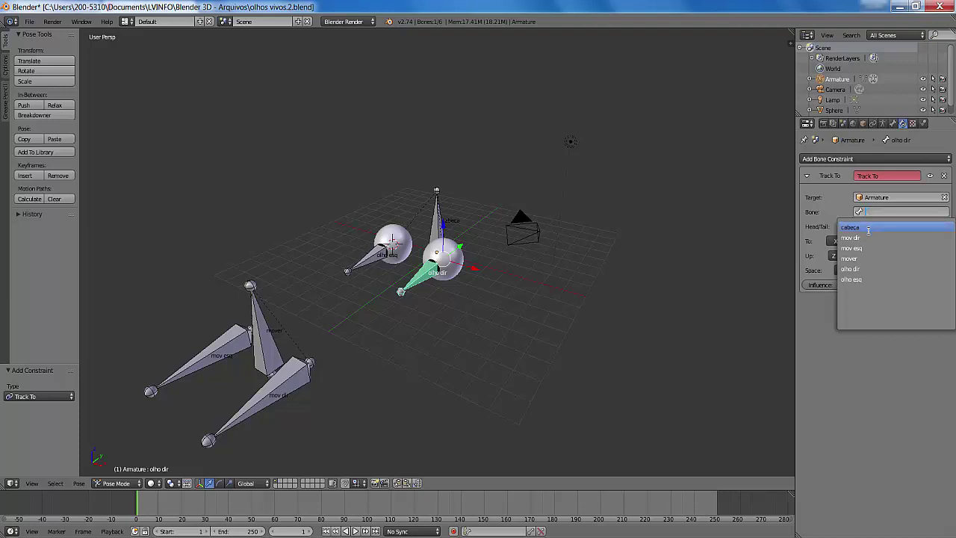
pyautogui.click(854, 237)
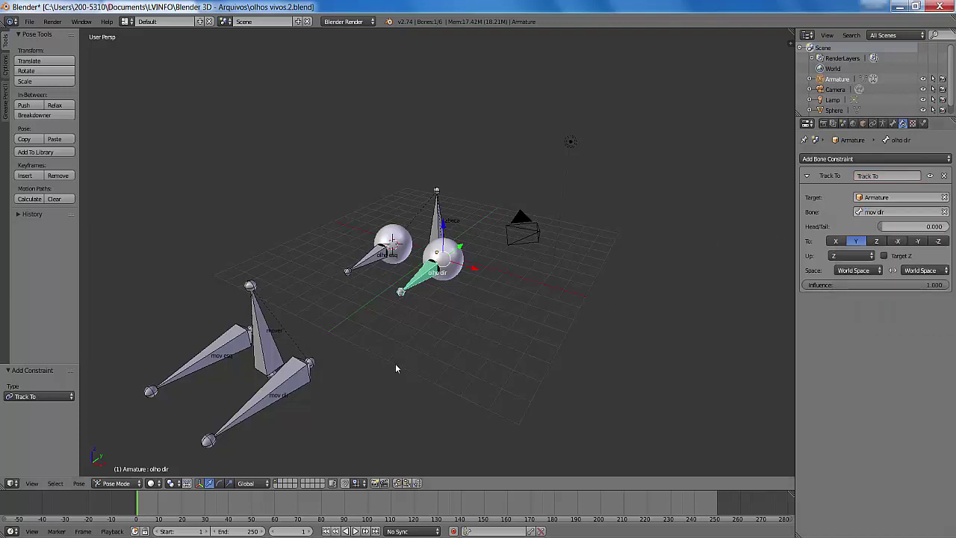
# Test the nearer eye's tracking by moving the bone "mov dir", and cancel the move
pyautogui.rightClick(289, 379)
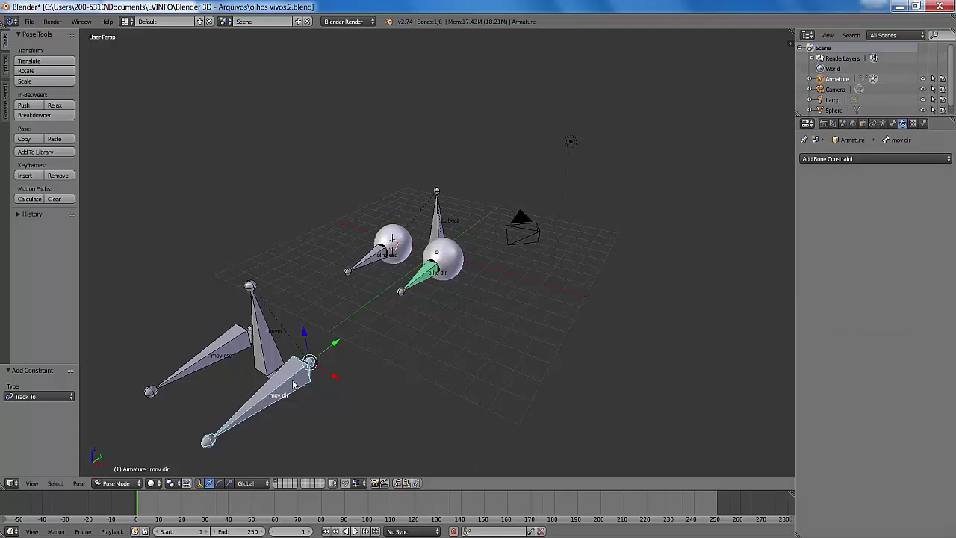
pyautogui.press('g')
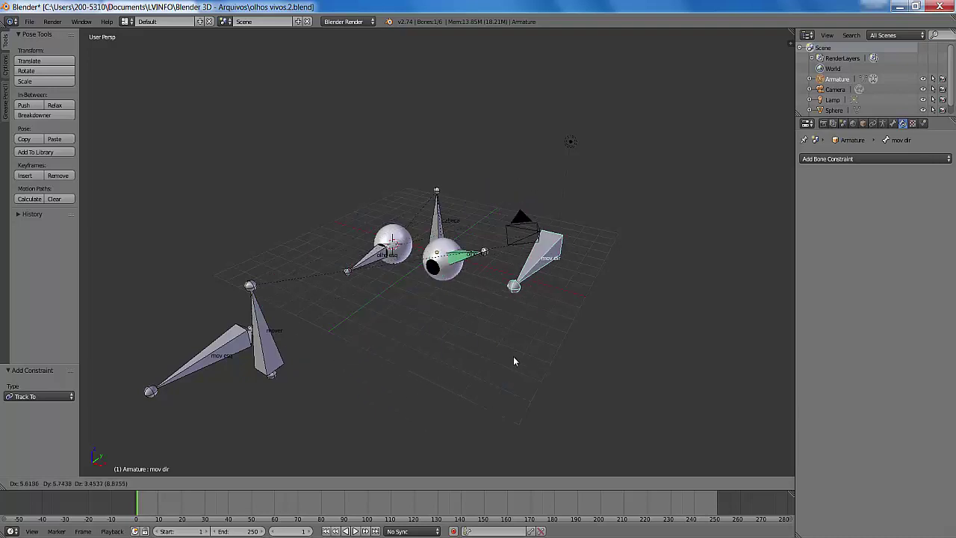
pyautogui.press('Escape')
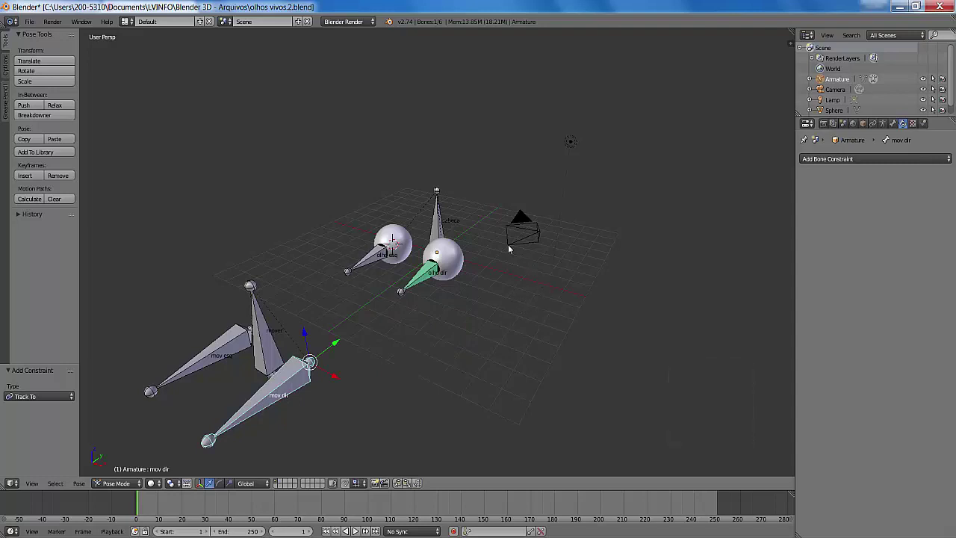
# Add a Track To bone constraint to "olho esq", targeting the bone "mov esq" of the Armature
pyautogui.rightClick(373, 262)
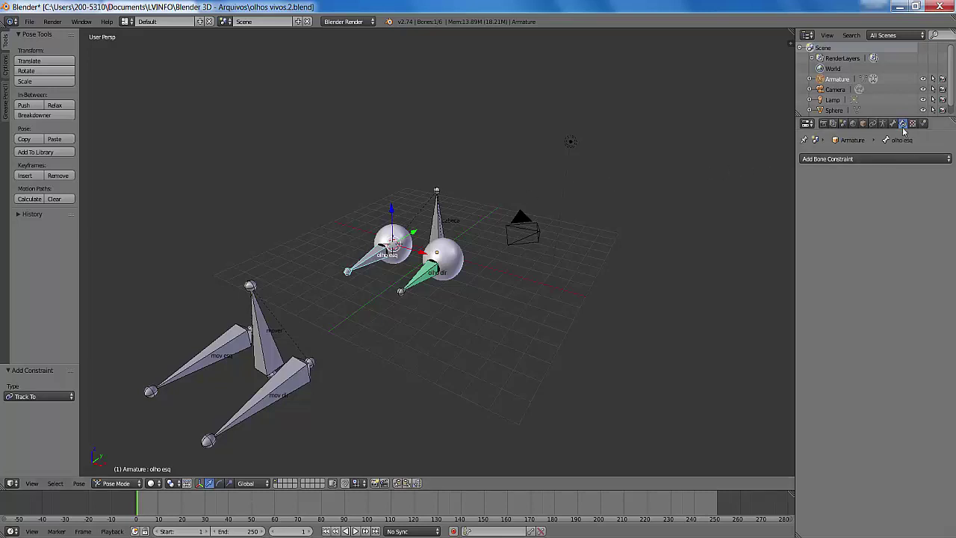
pyautogui.click(839, 158)
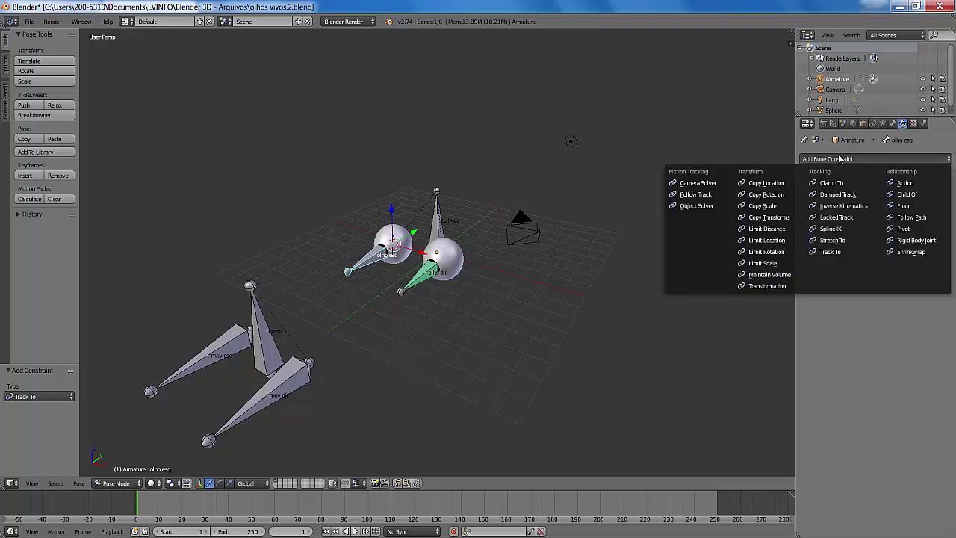
pyautogui.click(831, 252)
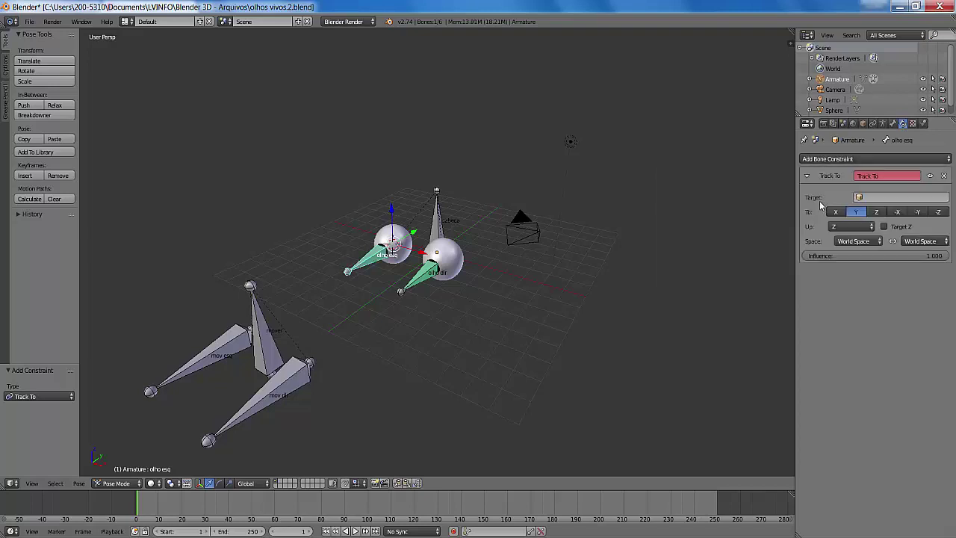
pyautogui.click(877, 196)
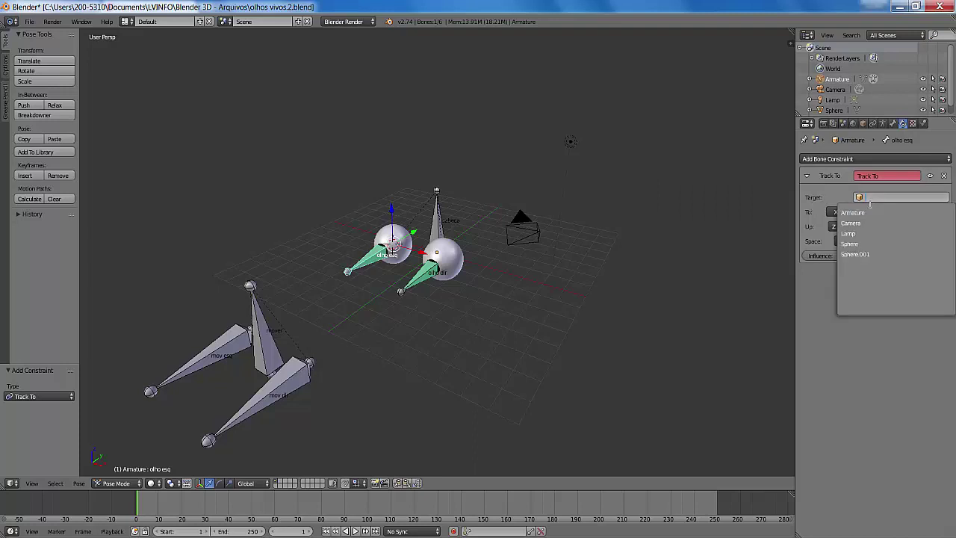
pyautogui.click(862, 213)
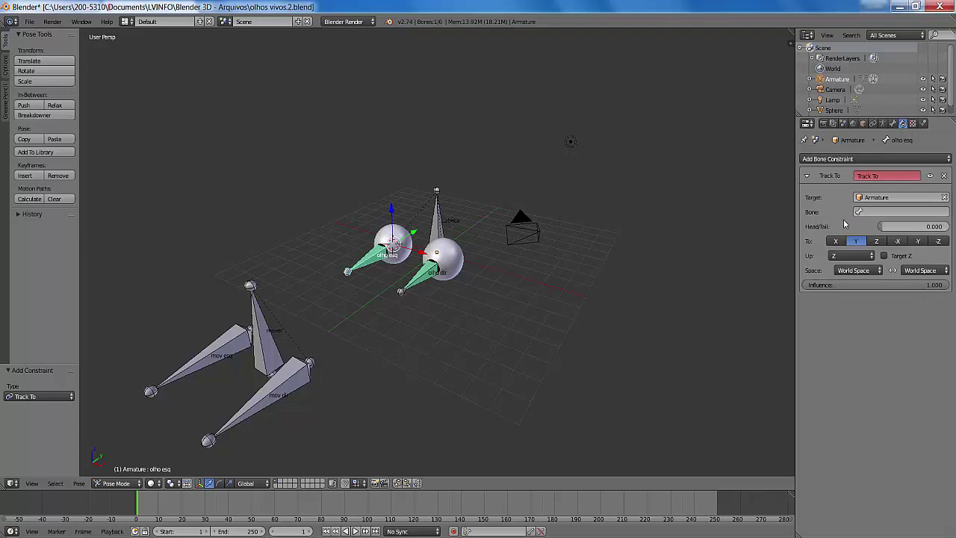
pyautogui.click(882, 213)
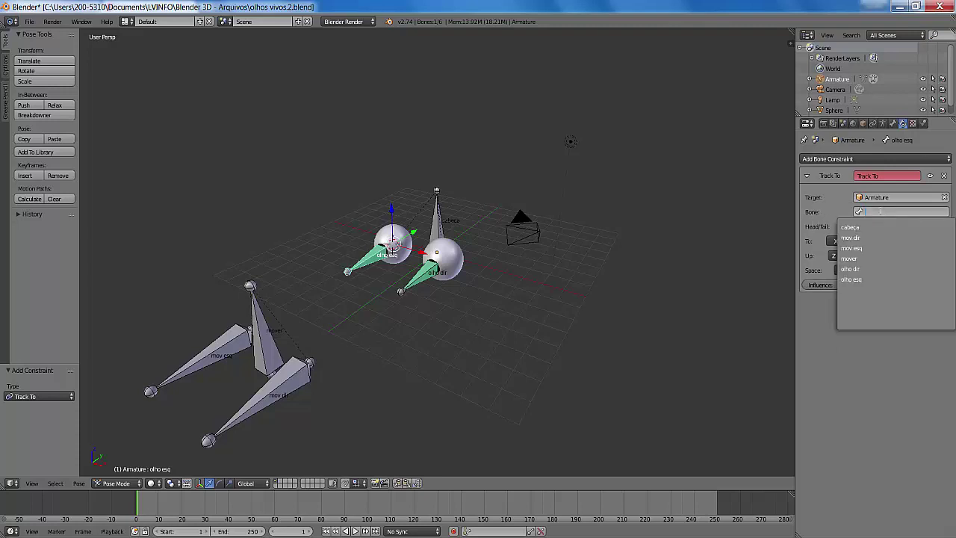
pyautogui.click(851, 247)
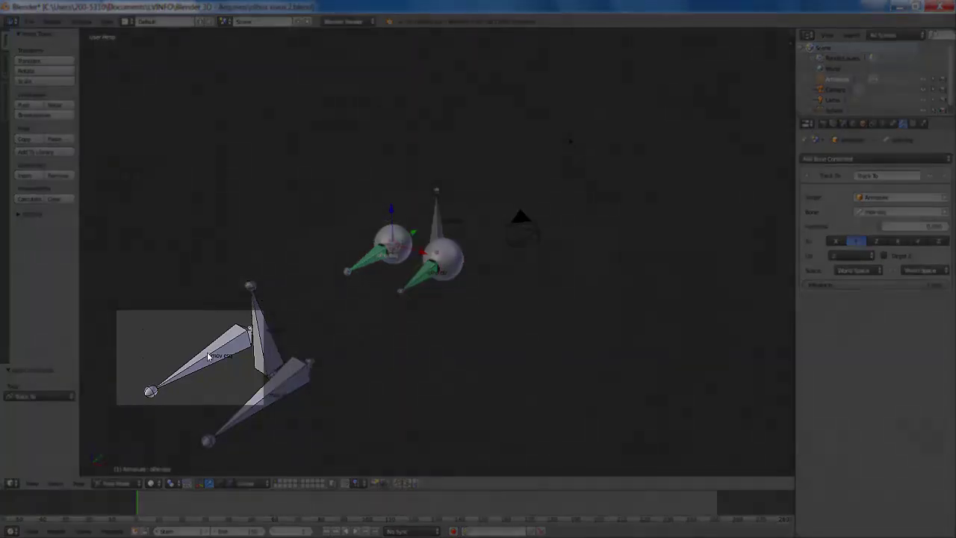
# Test the farther eye's tracking by moving the bone "mov esq", and cancel the move
pyautogui.rightClick(207, 352)
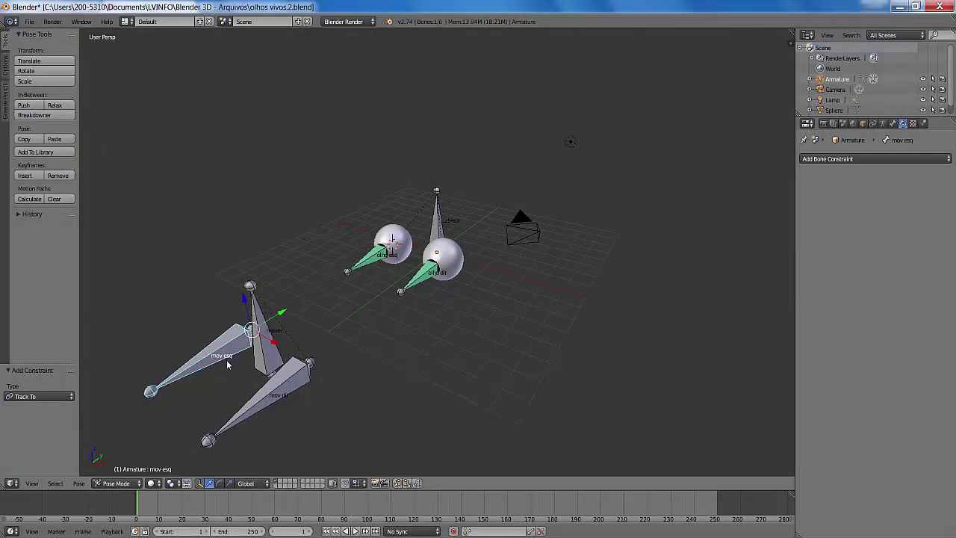
pyautogui.press('g')
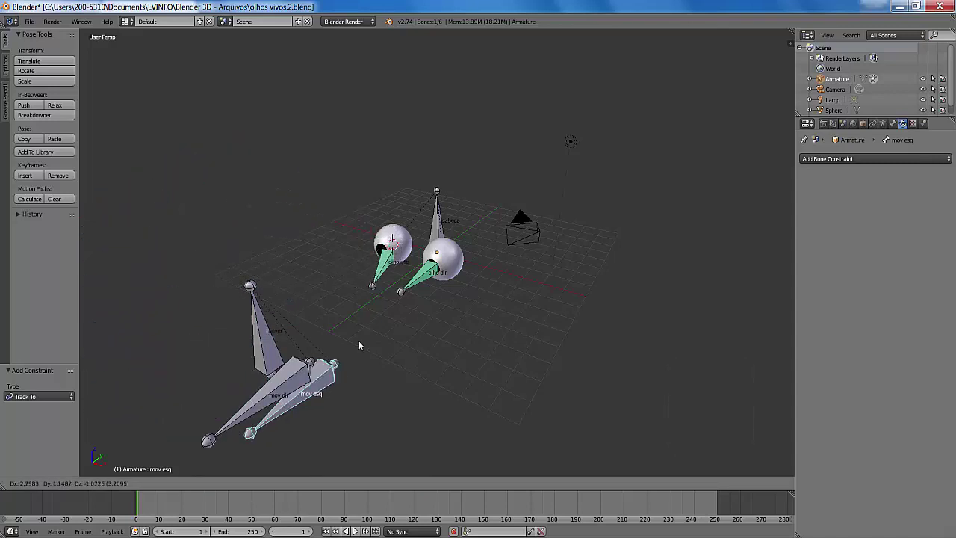
pyautogui.press('Escape')
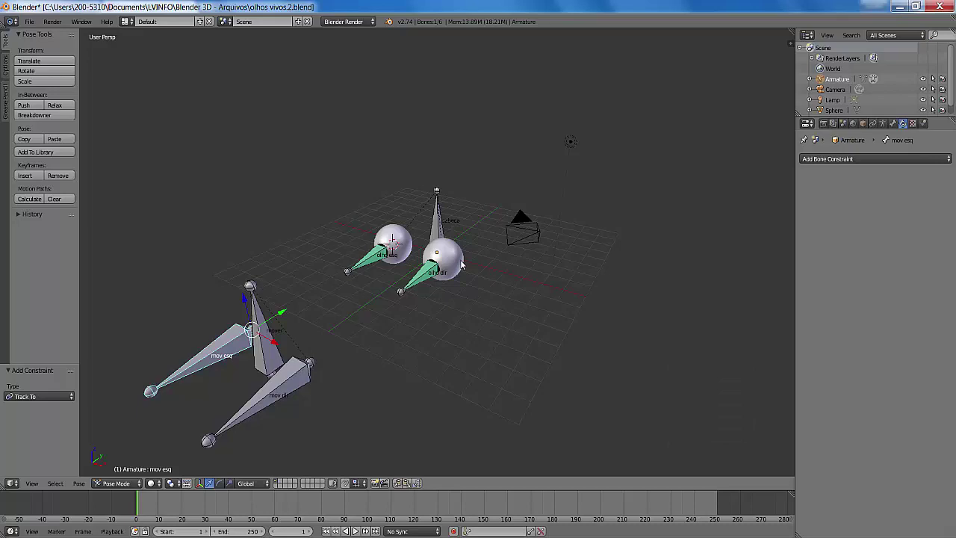
# Parent the nearer eye sphere to the armature bone "olho dir" using the Bone parent type
pyautogui.scroll(6, 588, 316)
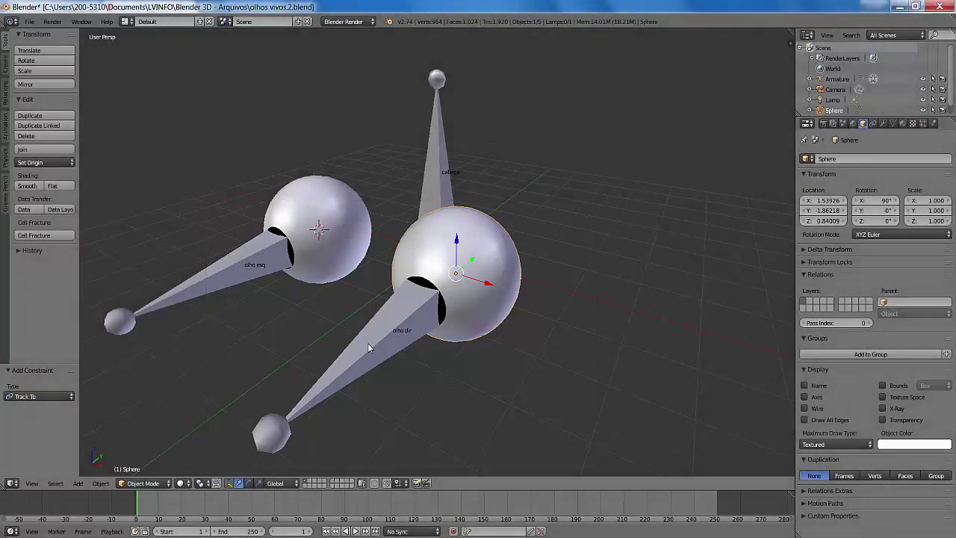
pyautogui.keyDown('shift'); pyautogui.rightClick(368, 344); pyautogui.keyUp('shift')
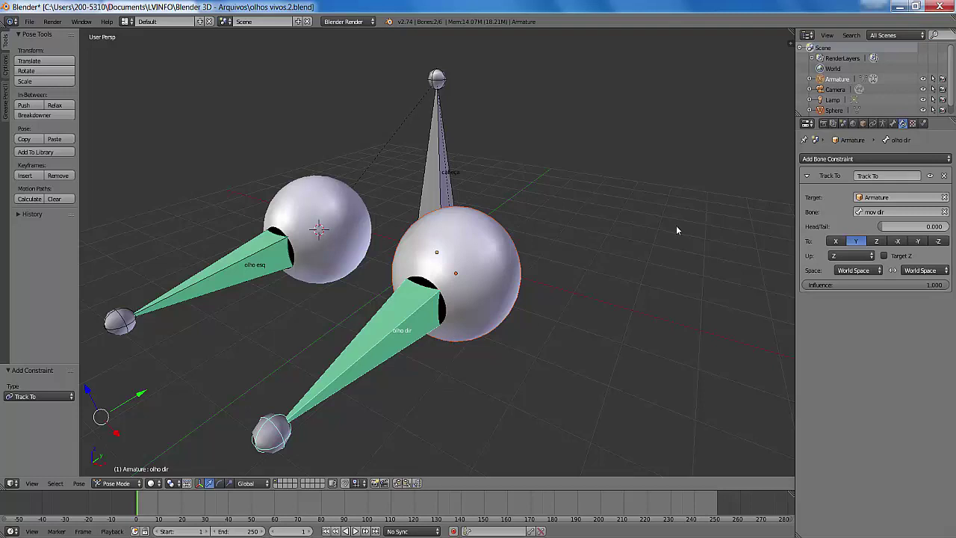
pyautogui.hotkey('ctrl', 'p')
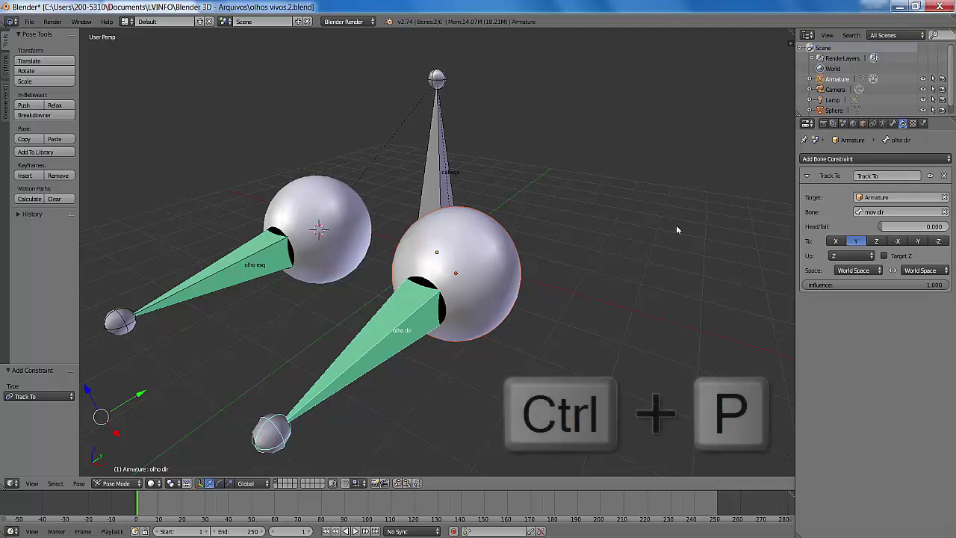
pyautogui.hotkey('ctrl', 'p')
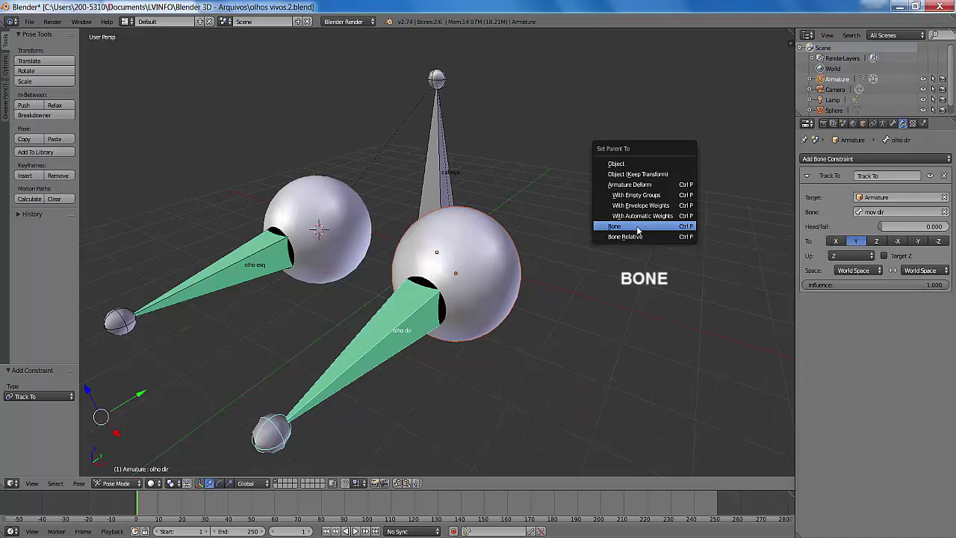
pyautogui.click(645, 228)
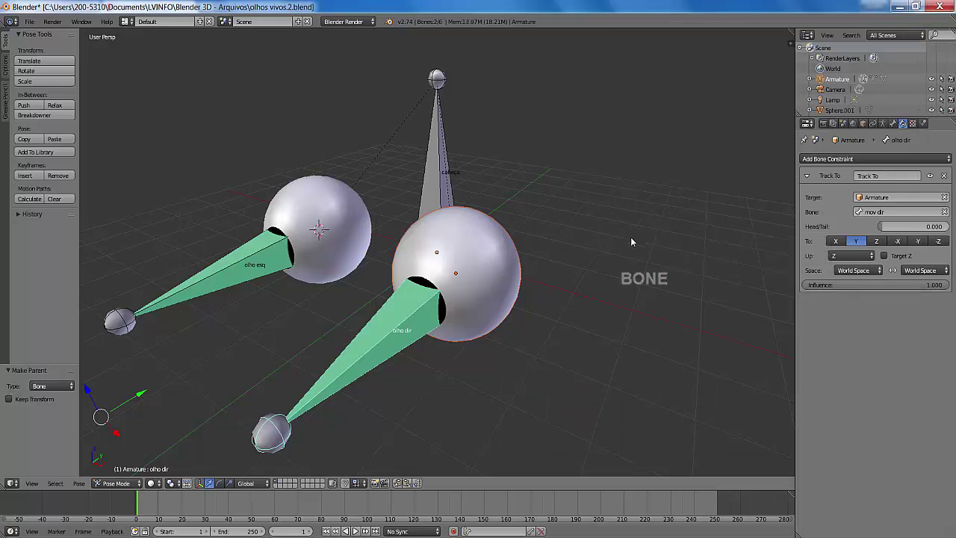
# Test whether the nearer eye sphere follows by moving the bone "mov dir", and cancel the move
pyautogui.scroll(-4, 625, 242)
pyautogui.scroll(-3, 626, 247)
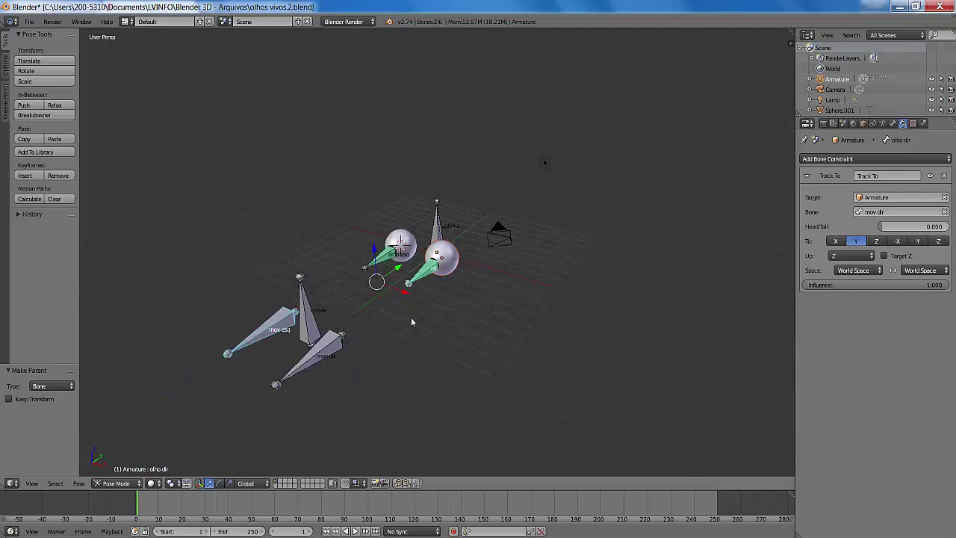
pyautogui.rightClick(336, 348)
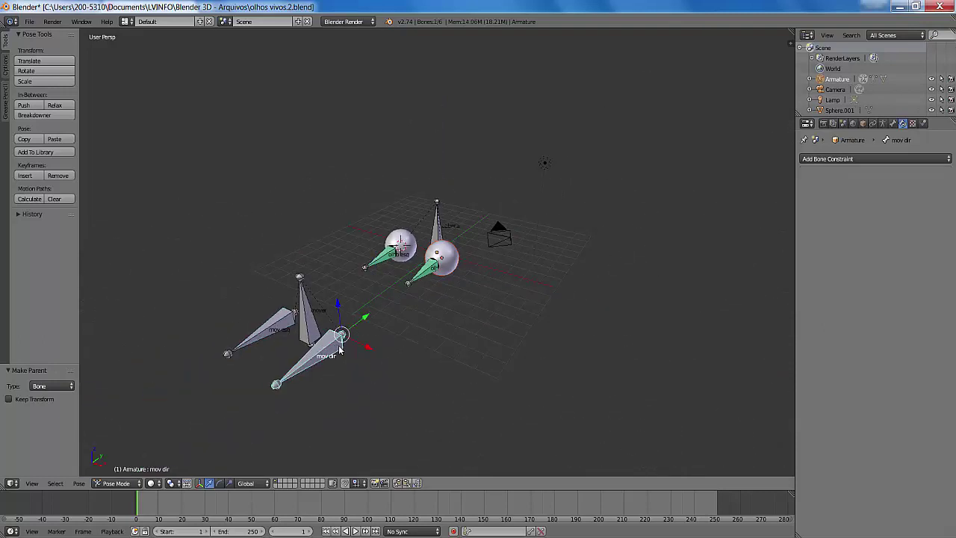
pyautogui.press('g')
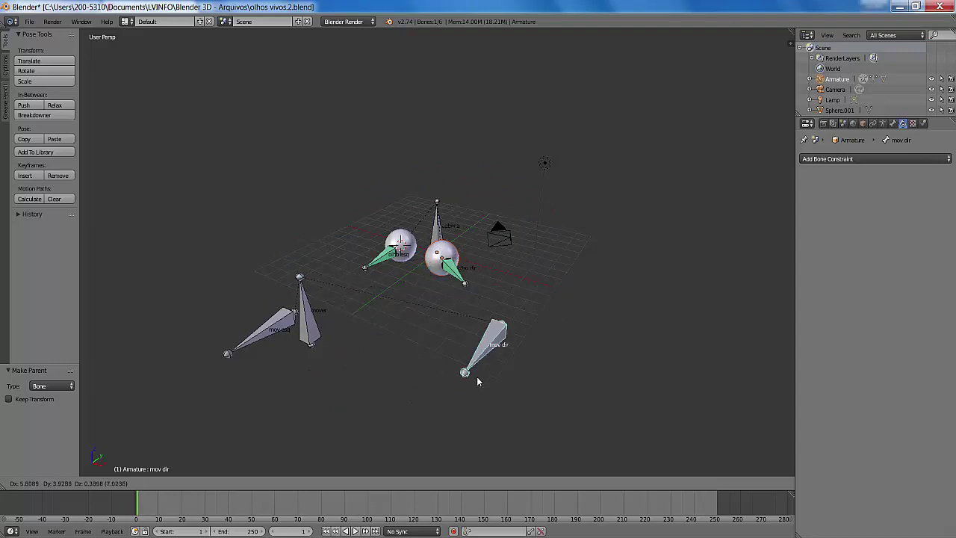
pyautogui.click(390, 363)
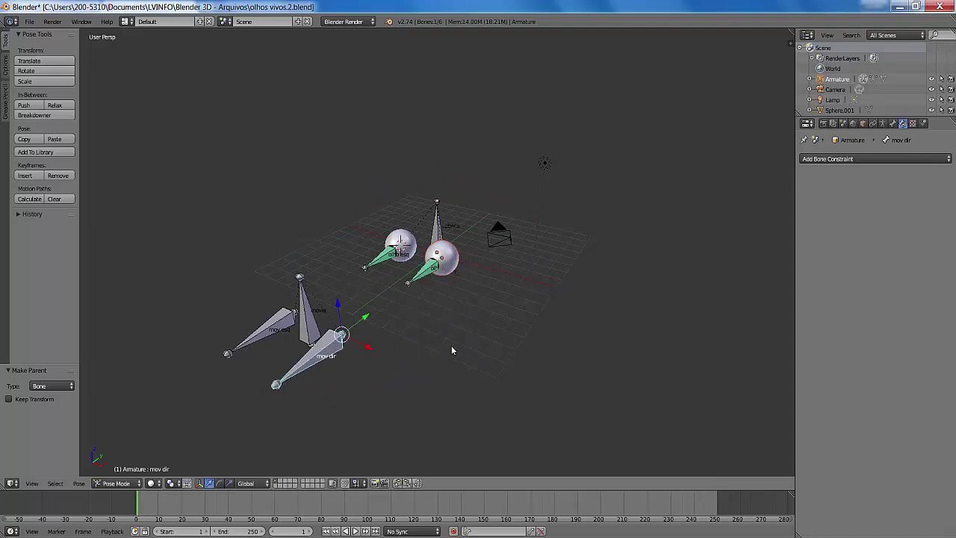
# Parent the farther eye sphere to the armature bone "olho esq" using the Bone parent type
pyautogui.scroll(5, 451, 347)
pyautogui.scroll(2, 451, 344)
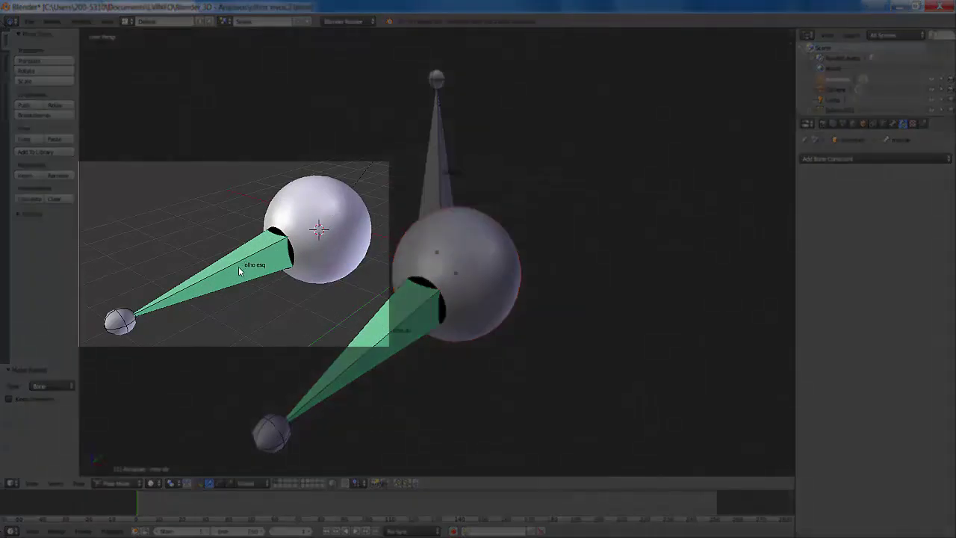
pyautogui.rightClick(314, 193)
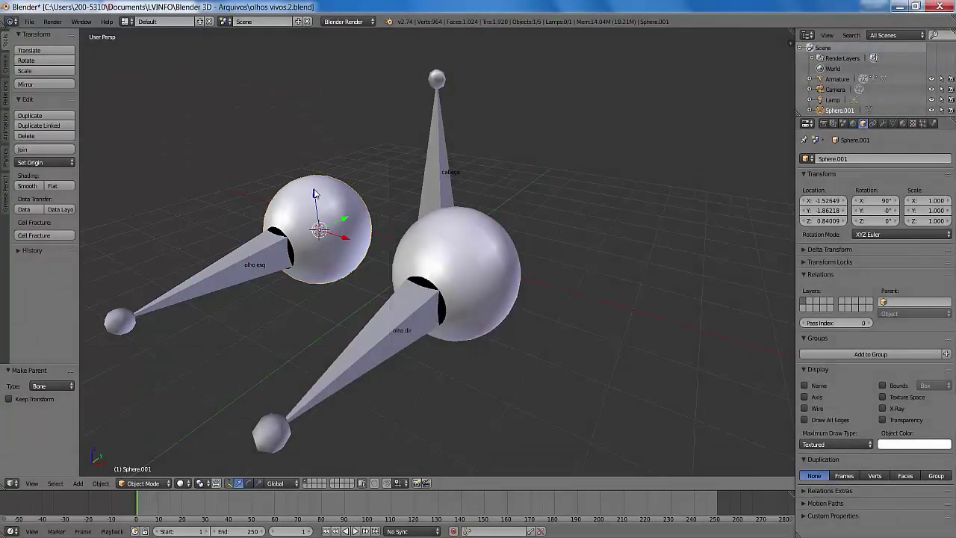
pyautogui.rightClick(238, 273)
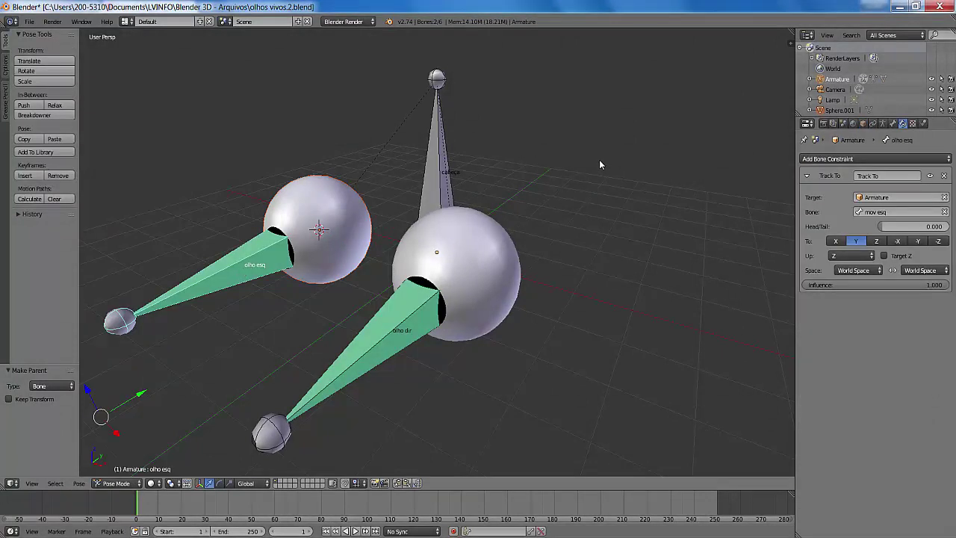
pyautogui.hotkey('ctrl', 'p')
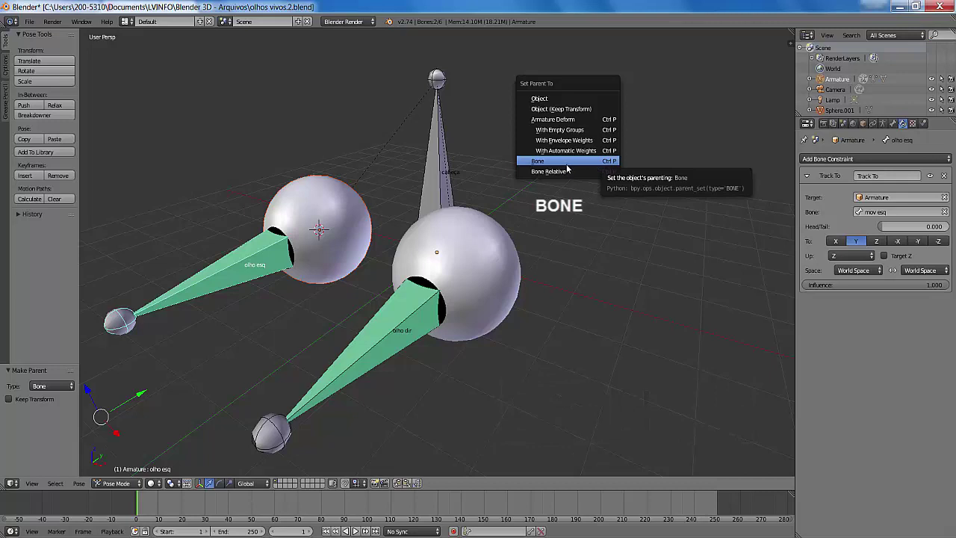
pyautogui.click(566, 162)
# Test whether the farther eye sphere follows by moving the bone "mov esq", and cancel the move
pyautogui.scroll(-8, 472, 306)
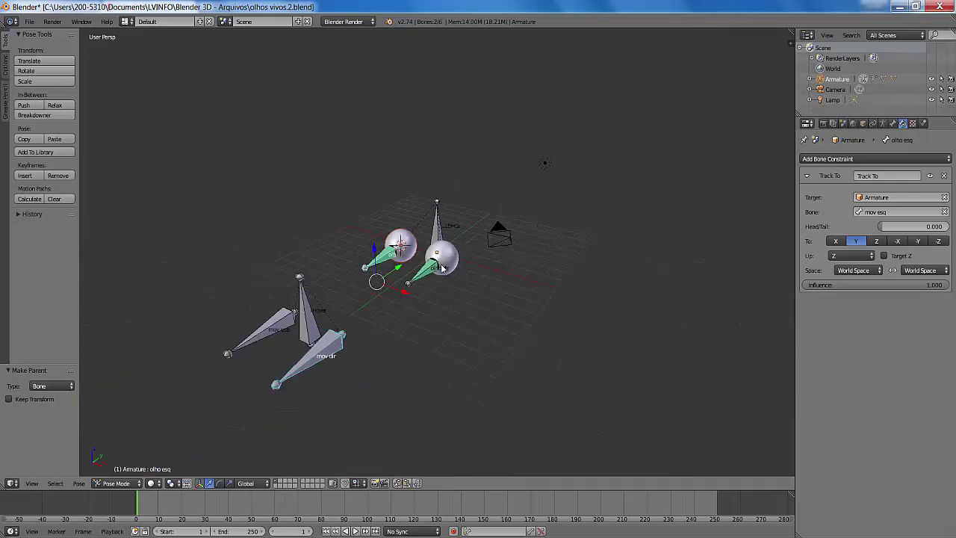
pyautogui.scroll(3, 437, 296)
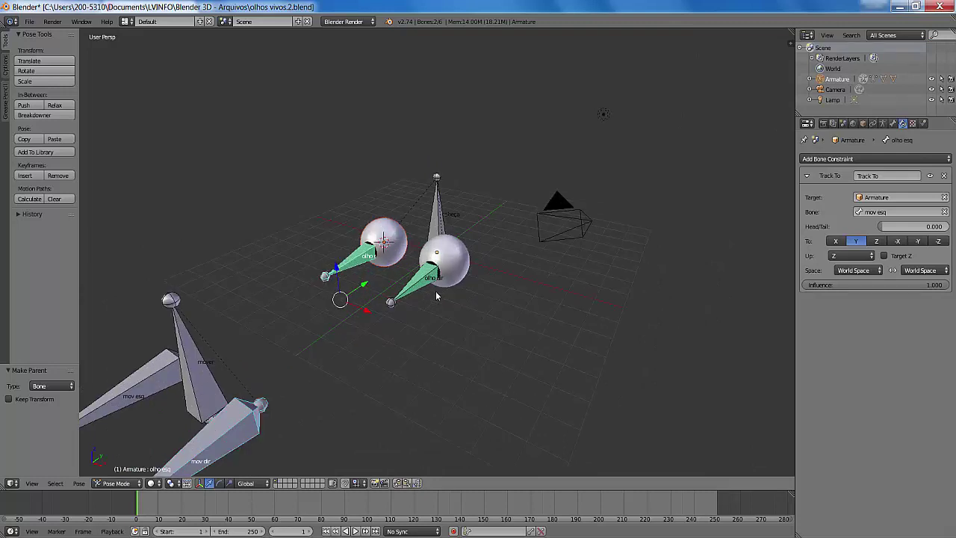
pyautogui.scroll(-2, 436, 297)
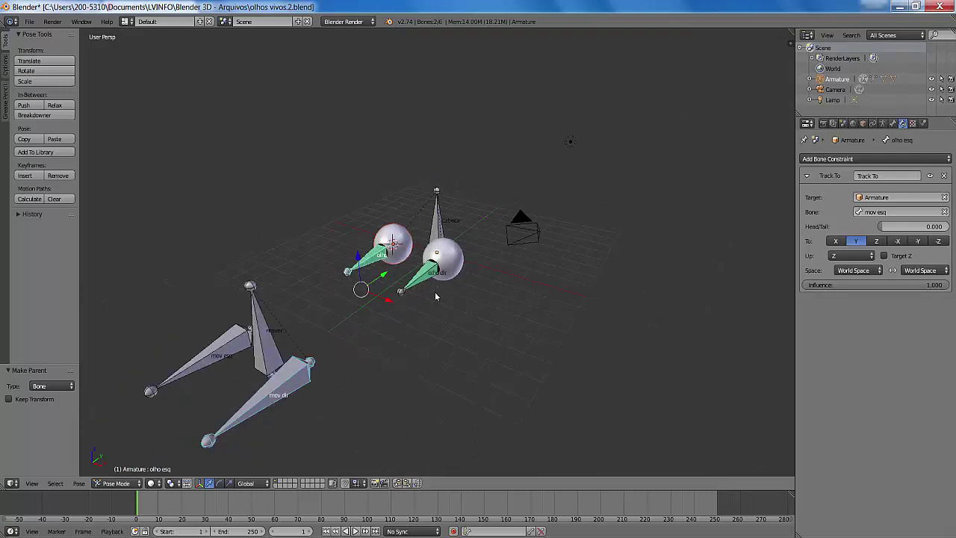
pyautogui.rightClick(218, 354)
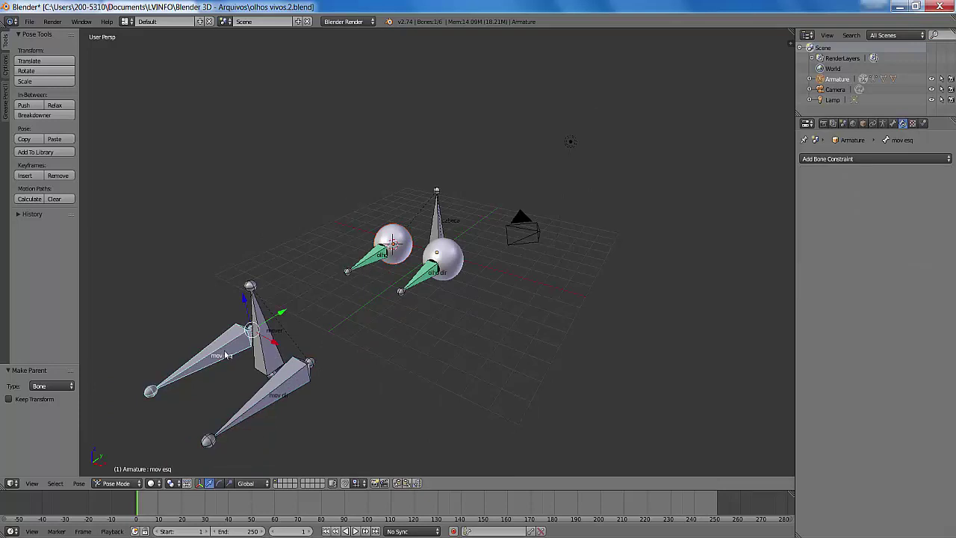
pyautogui.press('g')
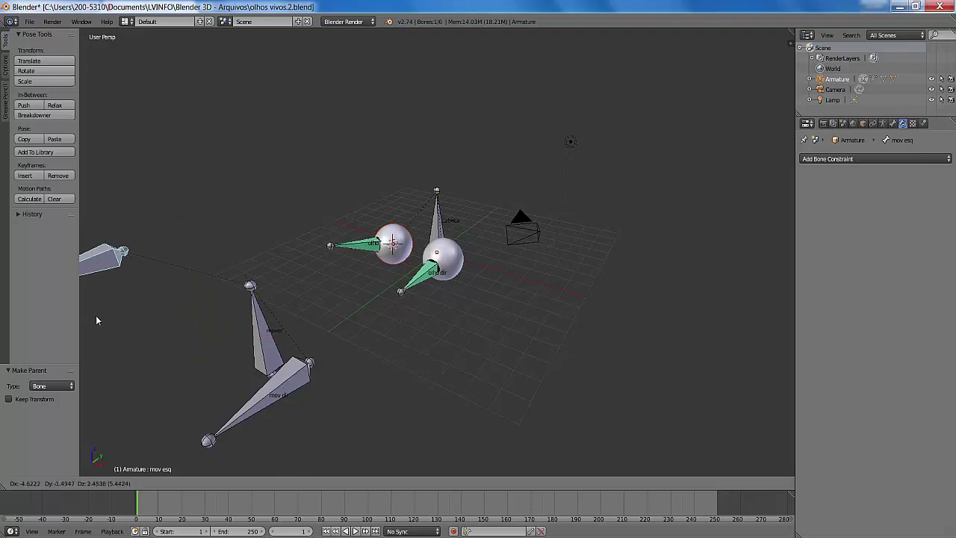
pyautogui.rightClick(193, 342)
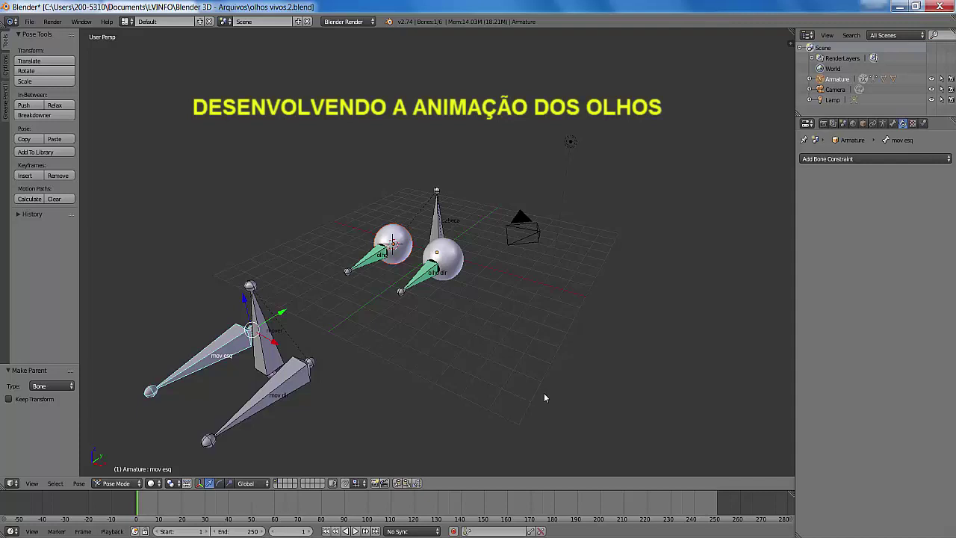
# Switch to the front view of the eyes and align the camera to that view
pyautogui.click(32, 483)
pyautogui.click(45, 418)
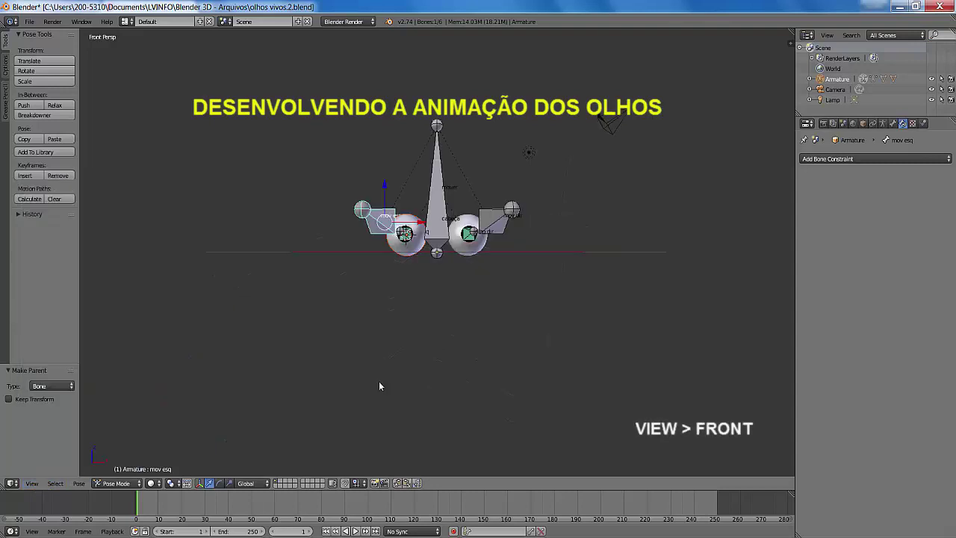
pyautogui.scroll(5, 379, 386)
pyautogui.scroll(-5, 378, 385)
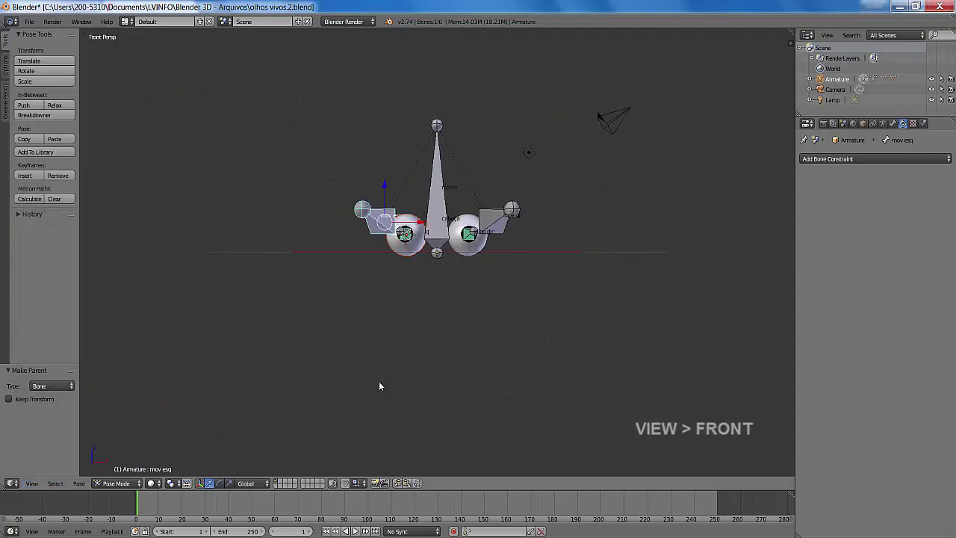
pyautogui.scroll(3, 378, 386)
pyautogui.scroll(-5, 443, 365)
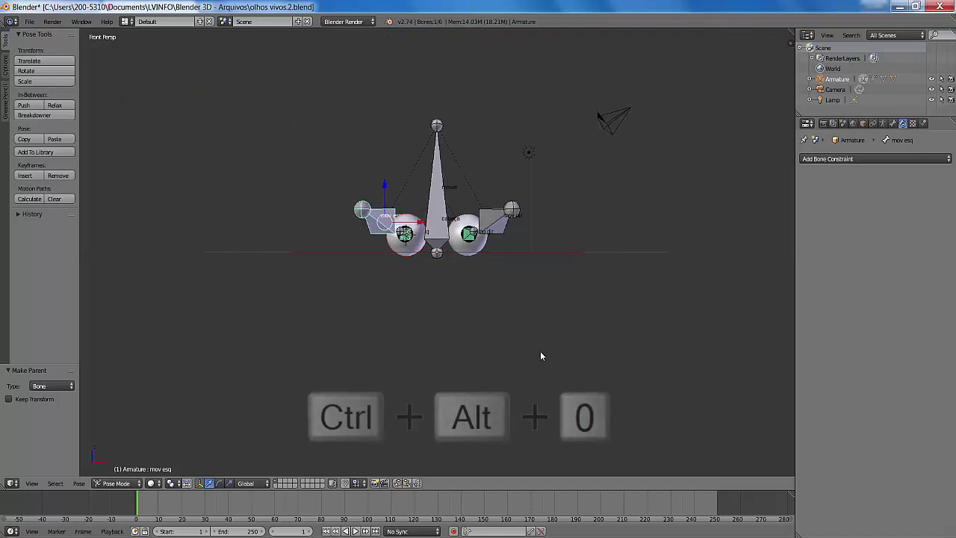
pyautogui.press('ctrl+alt+KP_0')
# Raise the camera about 1.53 units along the global Z axis and test-render the framing of the eyes
pyautogui.rightClick(462, 356)
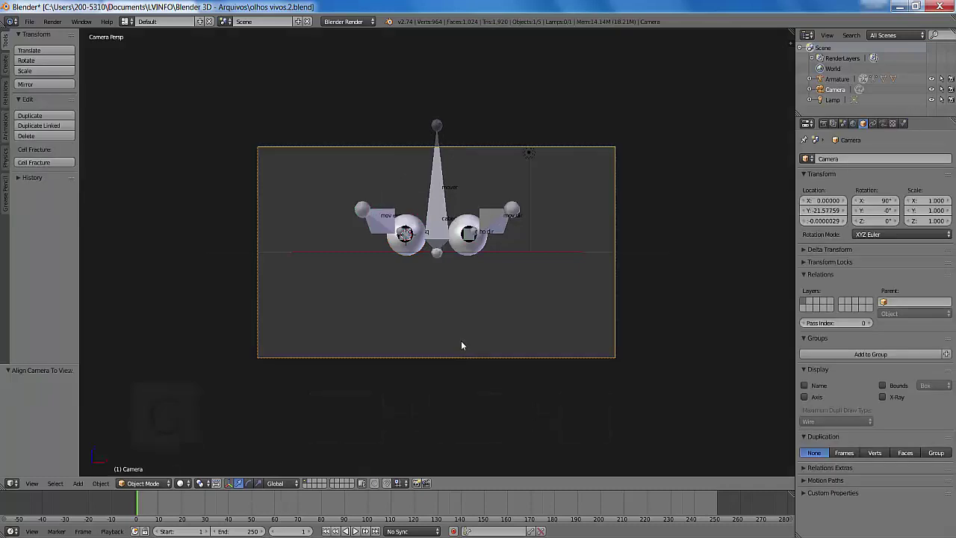
pyautogui.press('g')
pyautogui.press('z')
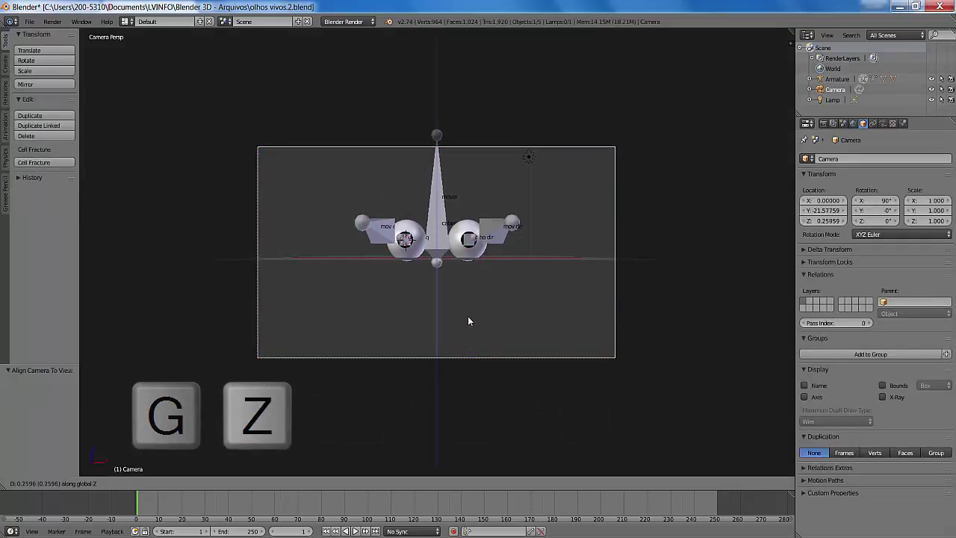
pyautogui.click(478, 252)
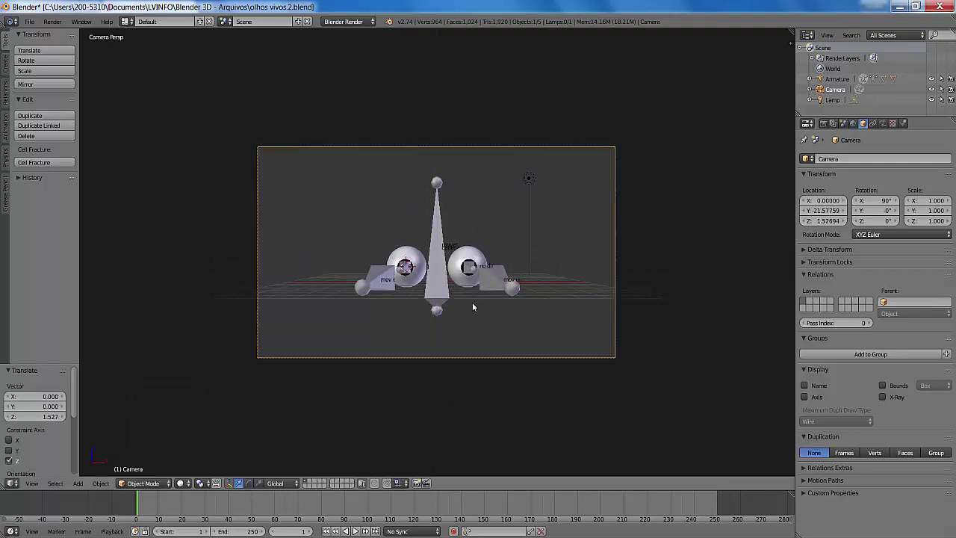
pyautogui.press('F12')
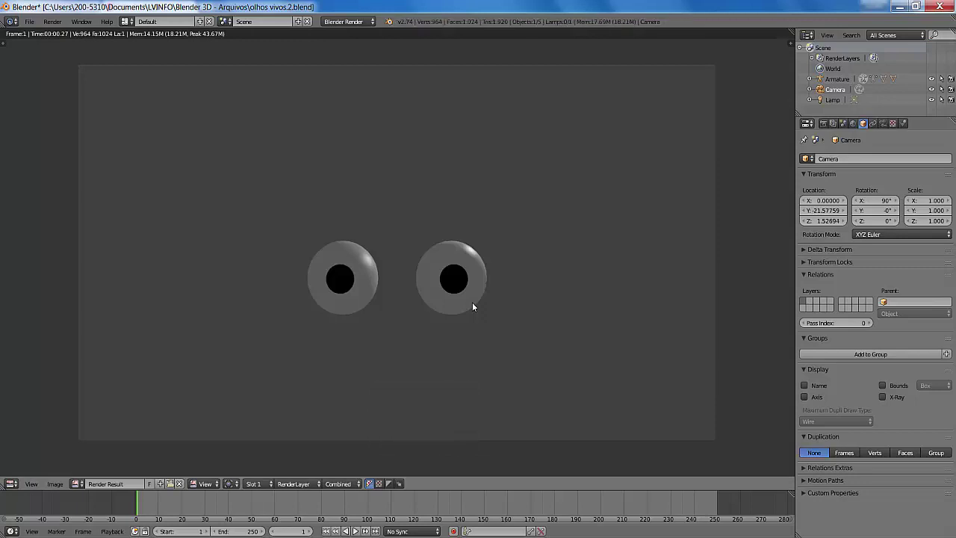
pyautogui.press('Escape')
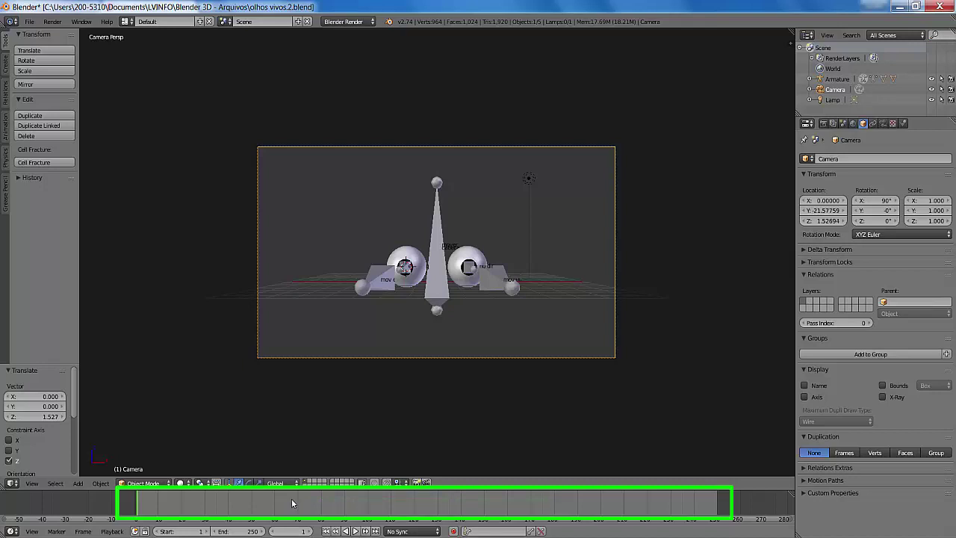
# Set the animation's end frame to 100
pyautogui.click(241, 533)
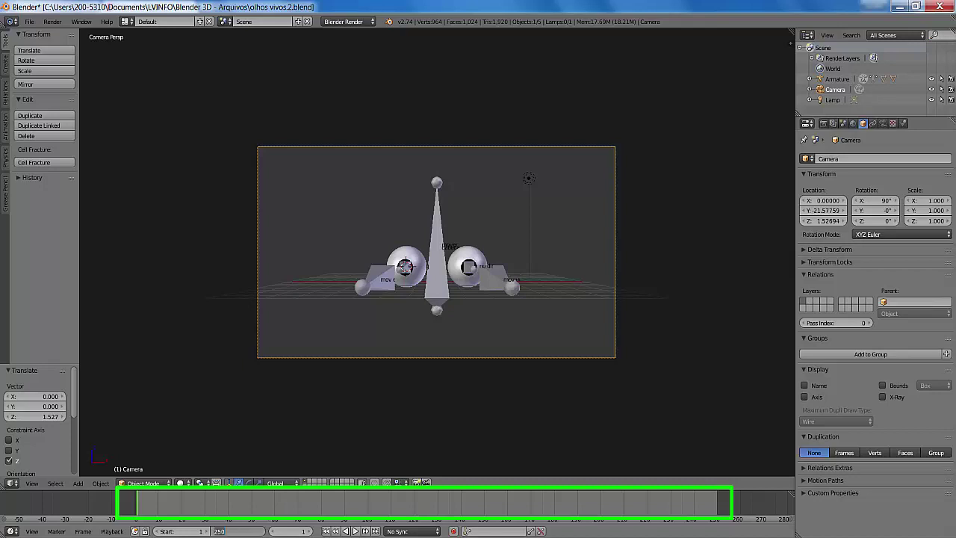
pyautogui.write('100')
pyautogui.press('Return')
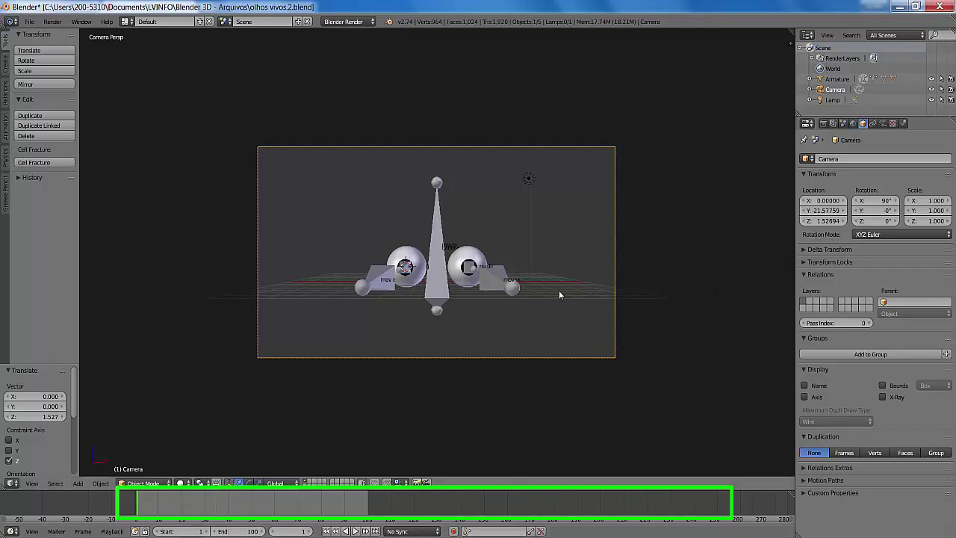
# Insert a Visual LocRotScale keyframe for the bone "mov dir" at frame 1
pyautogui.rightClick(514, 289)
pyautogui.hotkey('ctrl', 'Tab')
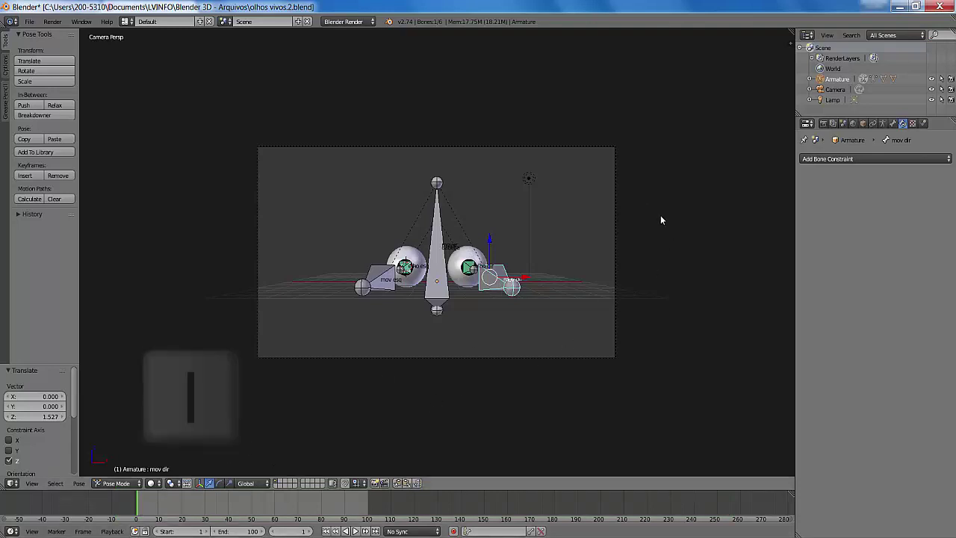
pyautogui.press('i')
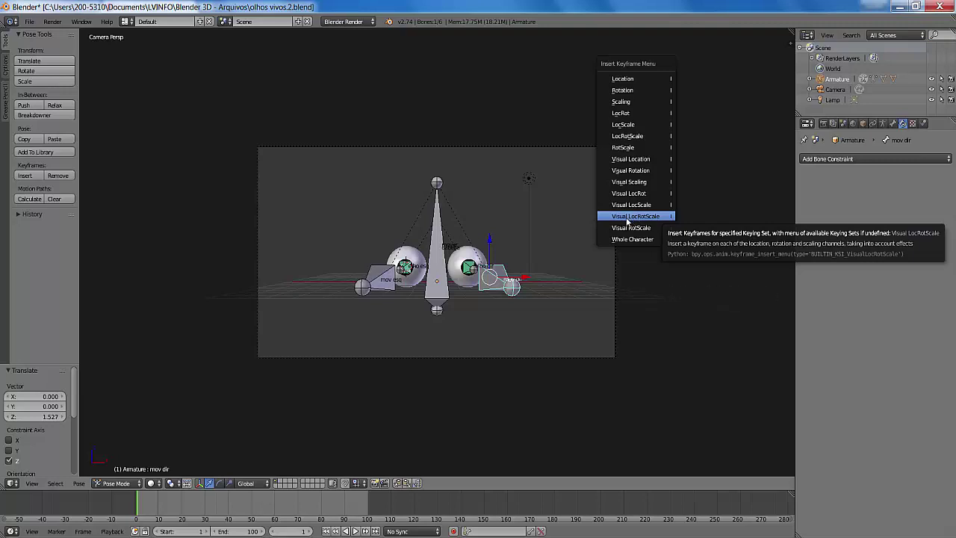
pyautogui.click(627, 217)
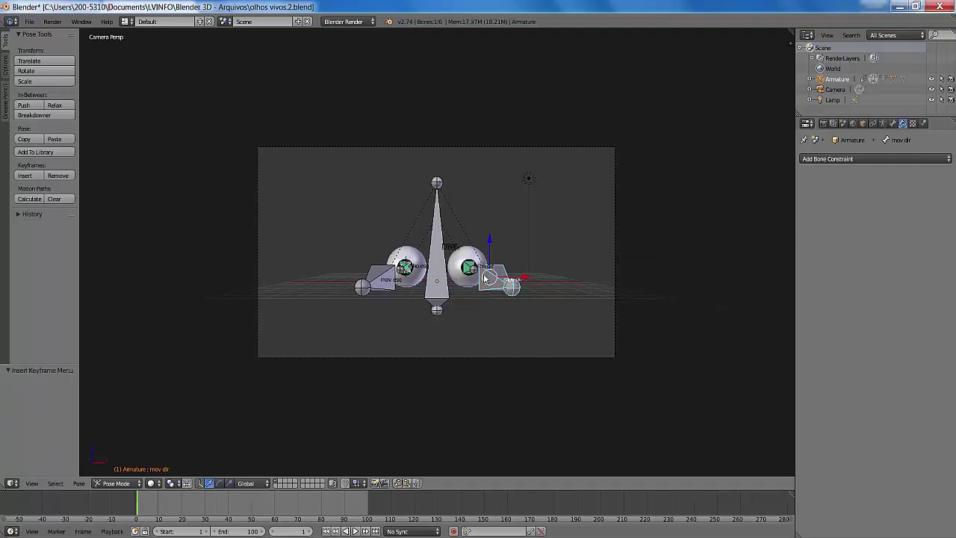
# At frame 30, move the bone "mov dir" about 1.9 units along X and 5.8 units up along Z
pyautogui.click(206, 509)
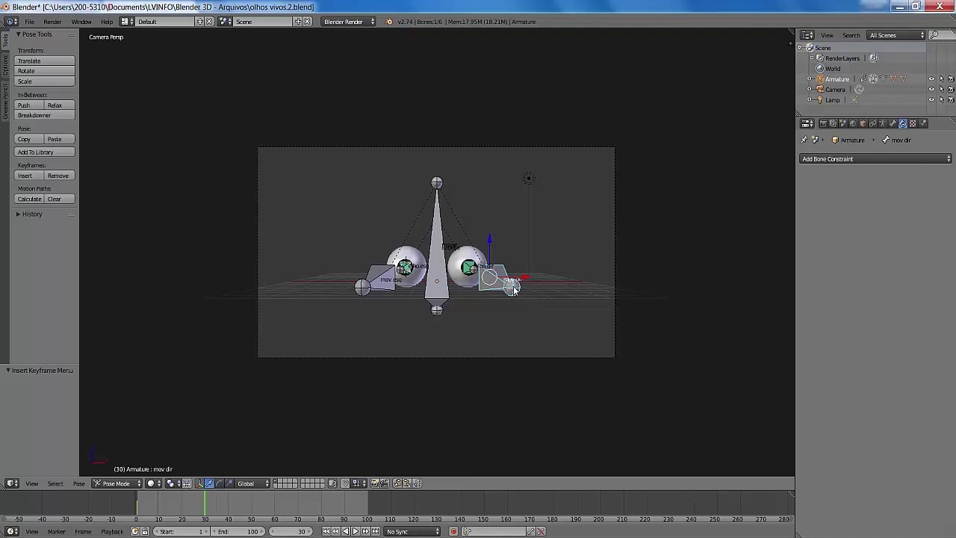
pyautogui.press('g')
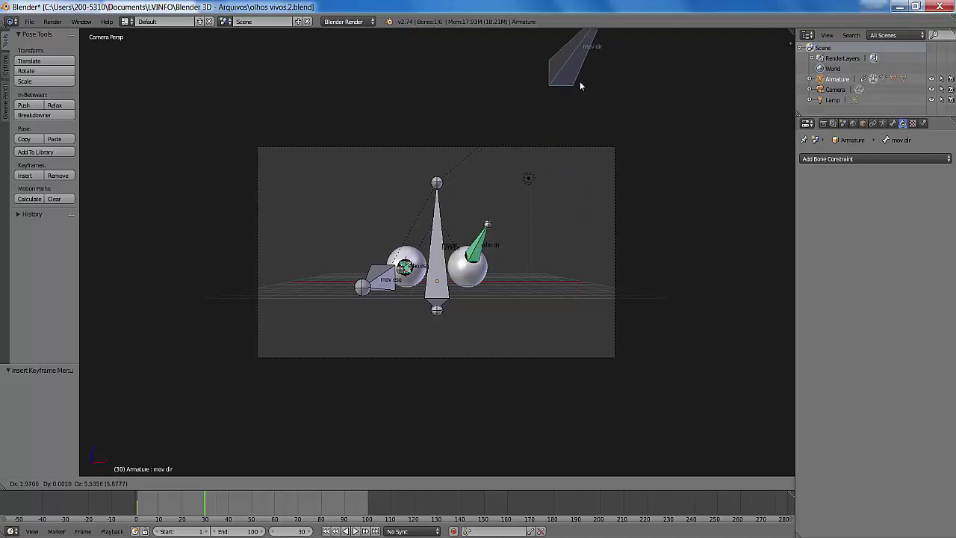
pyautogui.click(578, 77)
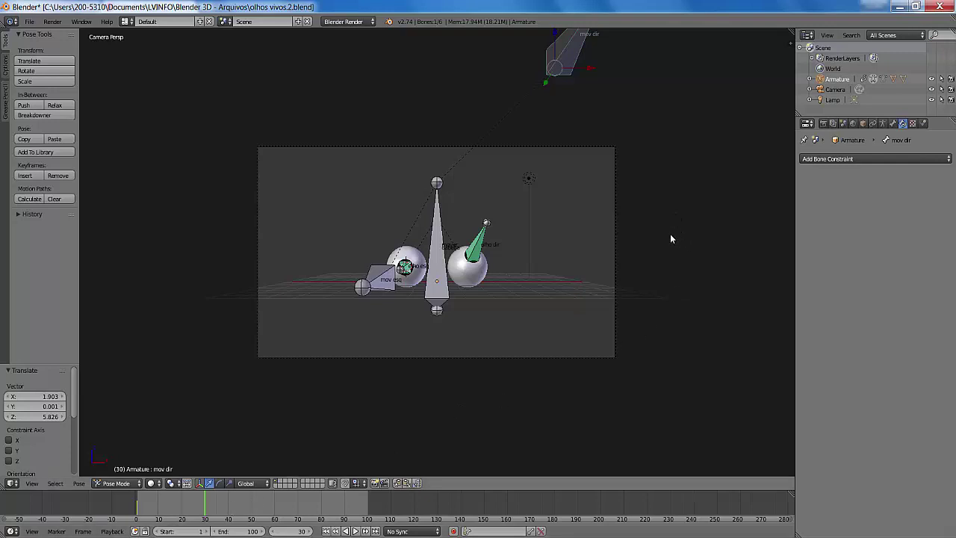
# Insert a Visual LocRotScale keyframe for the bone "mov dir" at frame 30
pyautogui.press('i')
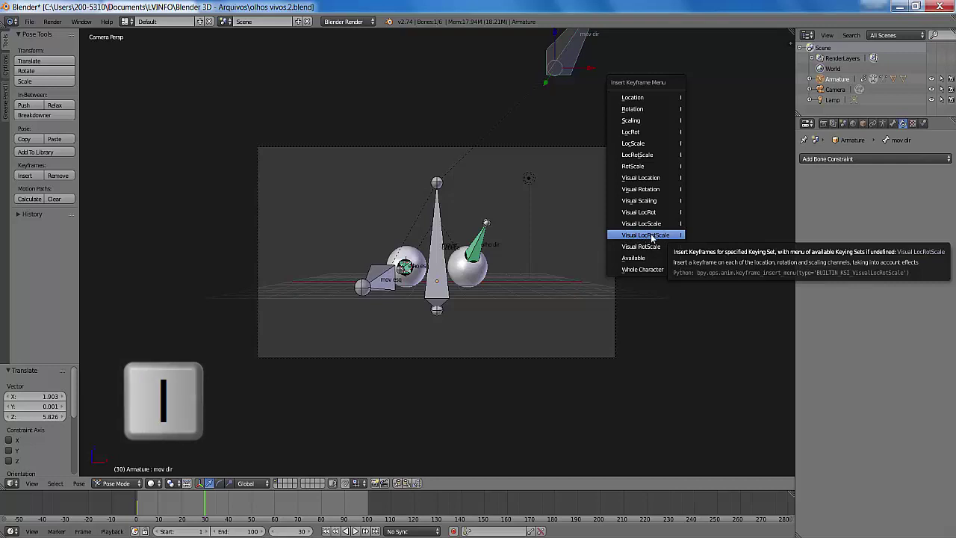
pyautogui.click(651, 235)
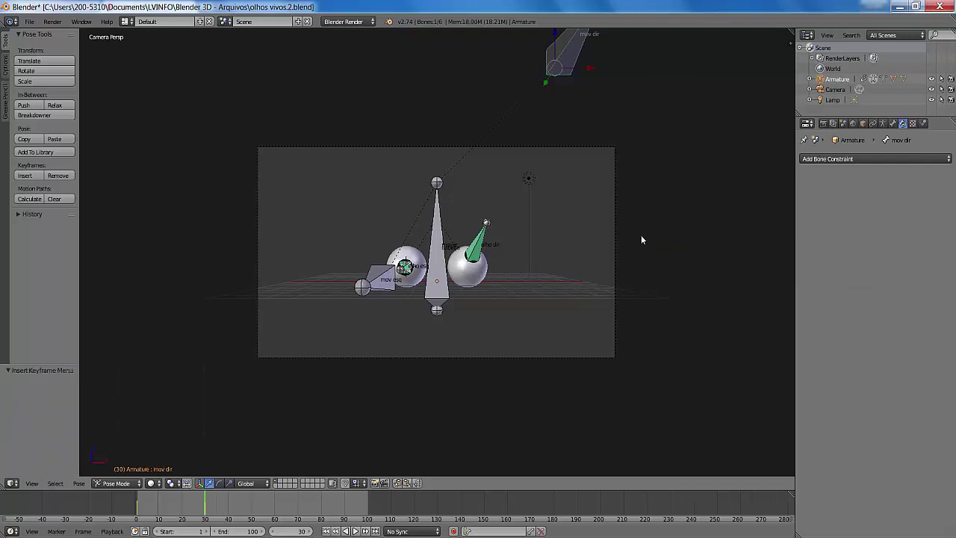
# At frame 60, move the bone "mov dir" about -9.7 units along X and -4.2 along Z, and insert a Visual LocRotScale keyframe
pyautogui.click(275, 511)
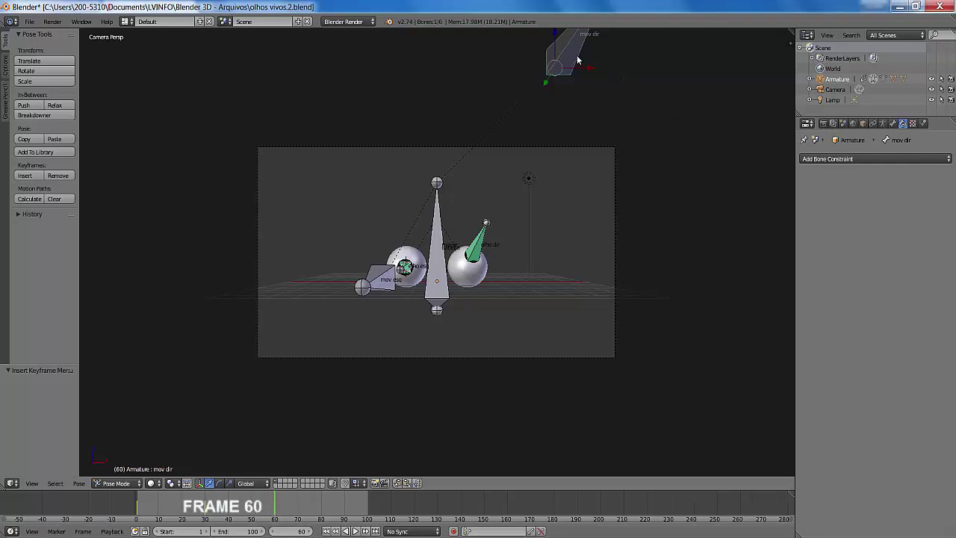
pyautogui.scroll(-2, 577, 60)
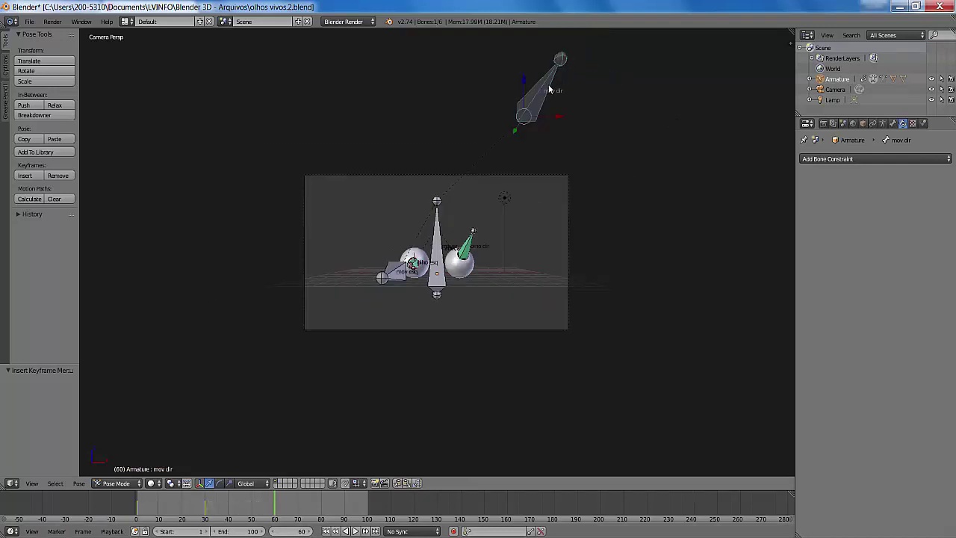
pyautogui.press('g')
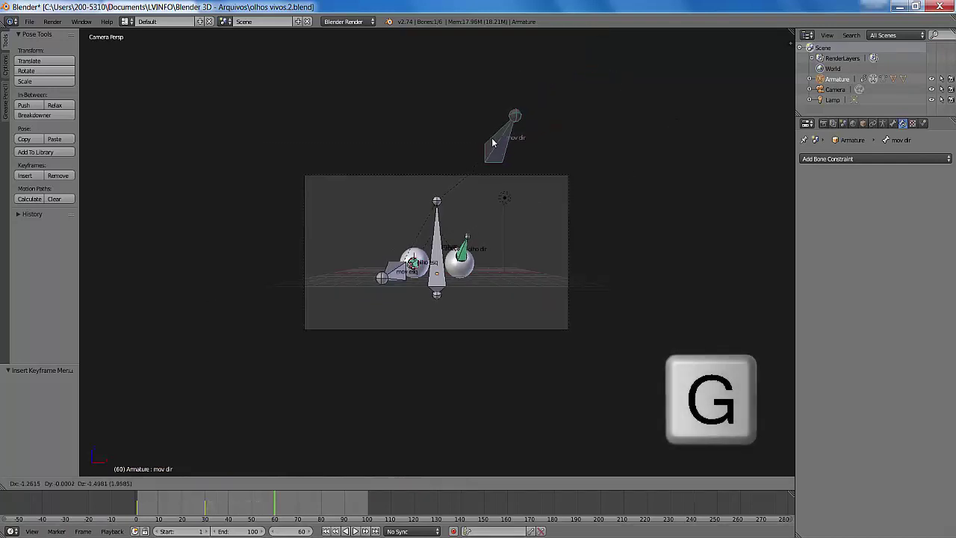
pyautogui.click(303, 196)
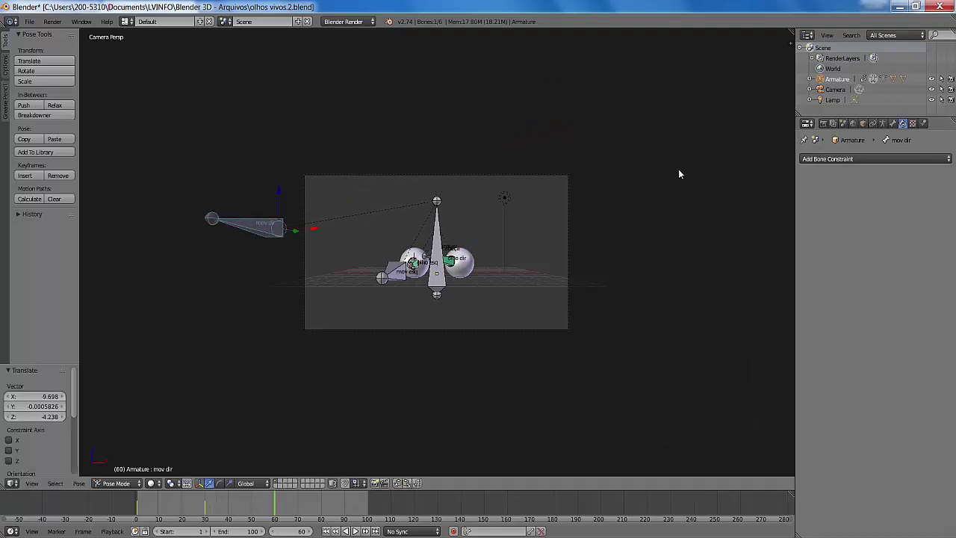
pyautogui.press('i')
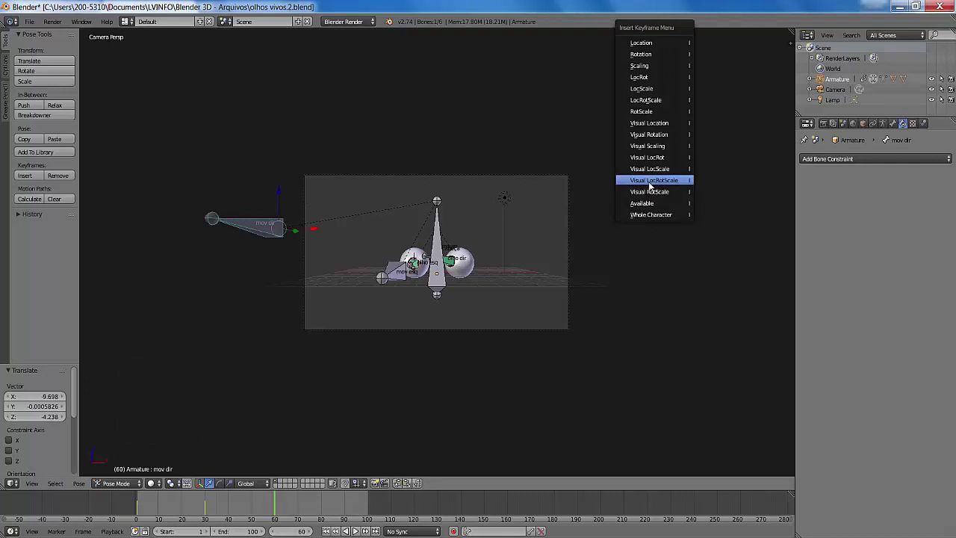
pyautogui.click(654, 185)
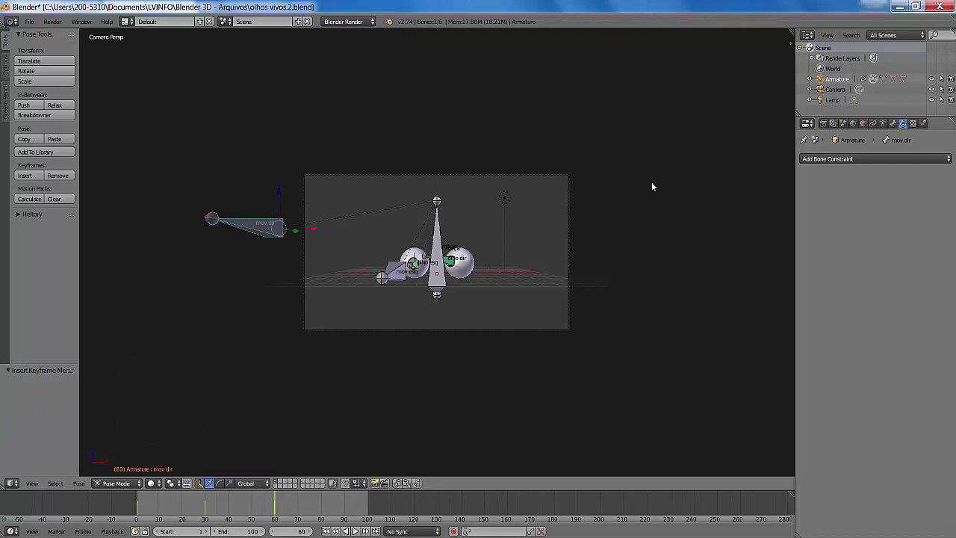
# At frame 90, move the bone "mov dir" about 7.2 units along X and -1.7 along Z, and insert a Visual LocRotScale keyframe
pyautogui.click(346, 509)
pyautogui.press('g')
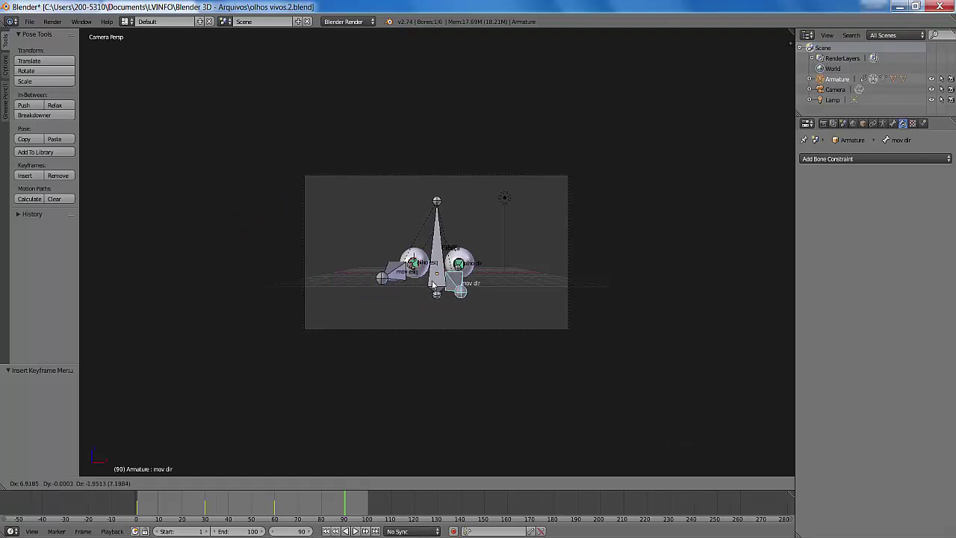
pyautogui.click(440, 272)
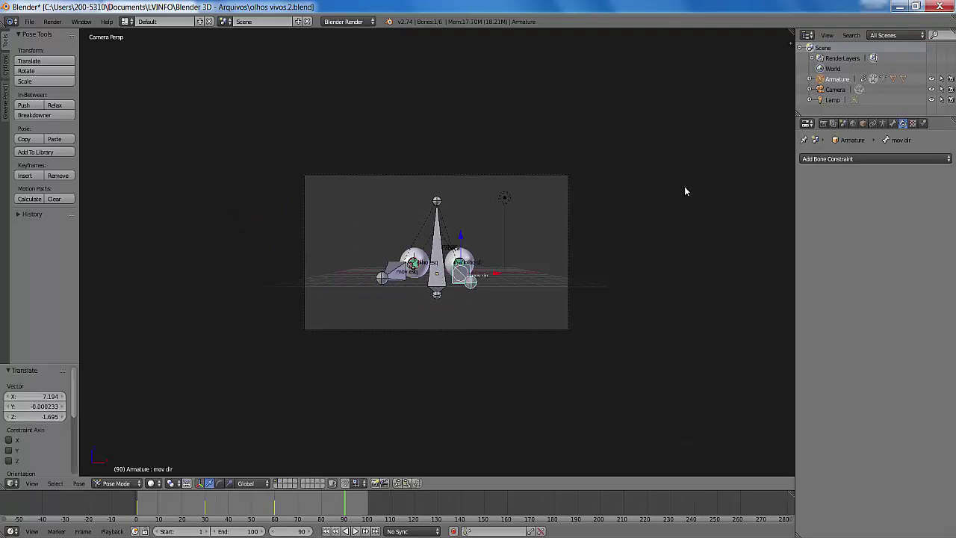
pyautogui.press('i')
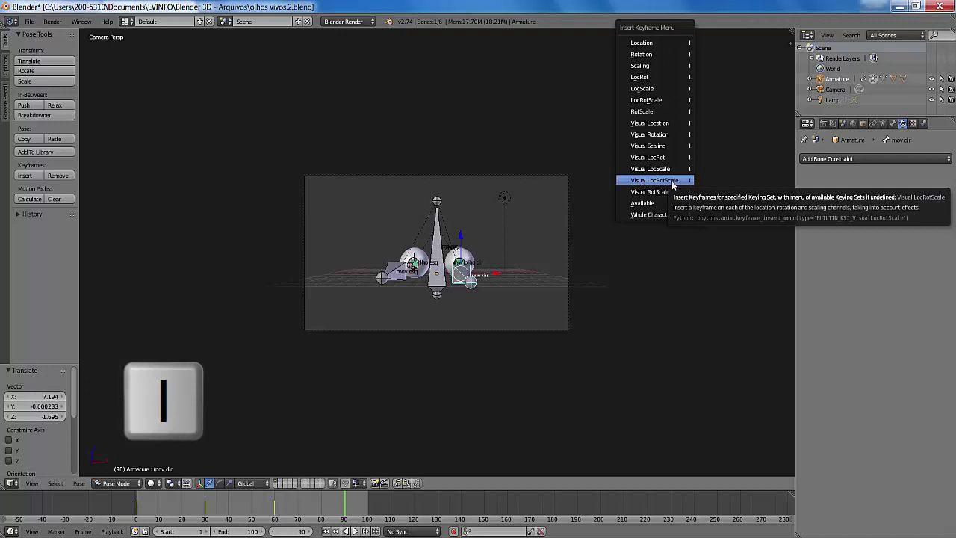
pyautogui.click(672, 184)
# Play the animation to check the motion of "mov dir", stop it and return to frame 1
pyautogui.hotkey('alt', 'a')
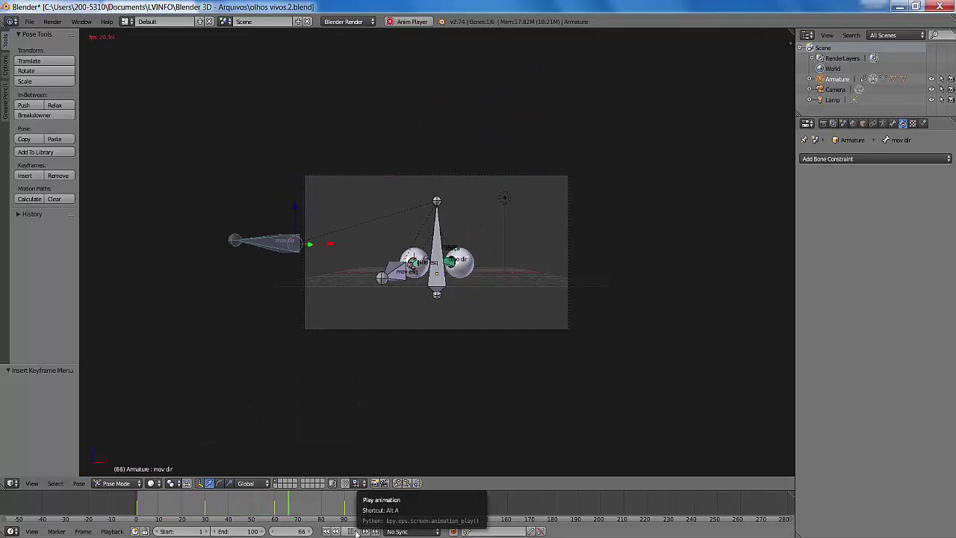
pyautogui.click(350, 531)
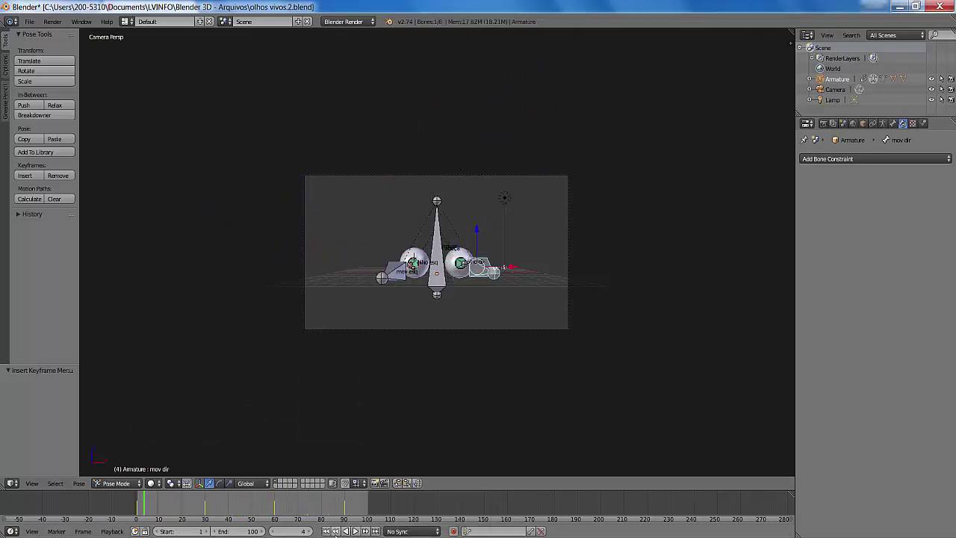
pyautogui.click(327, 530)
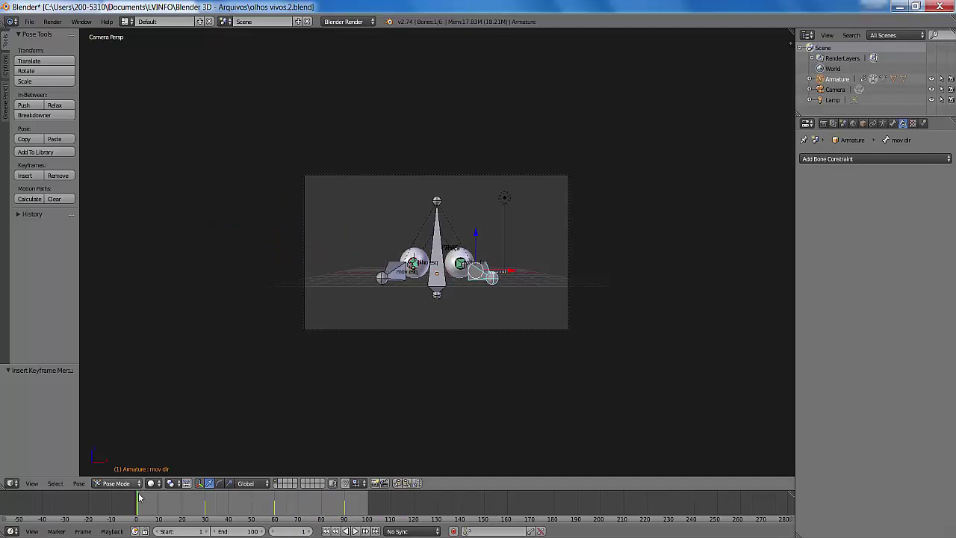
# At frame 1, move the bone "mov esq" about -5.5 units along X and 4.7 along Z, and insert a Visual LocRotScale keyframe
pyautogui.rightClick(382, 279)
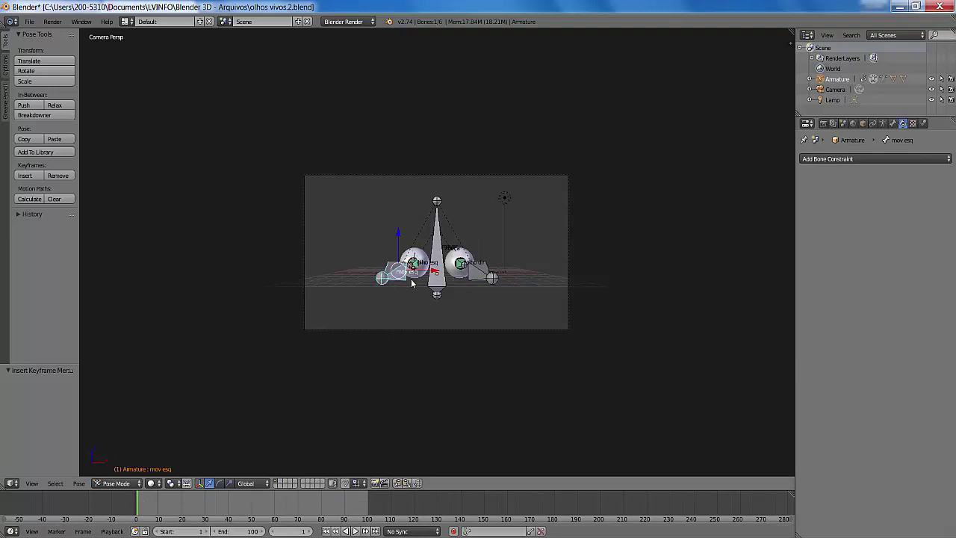
pyautogui.press('g')
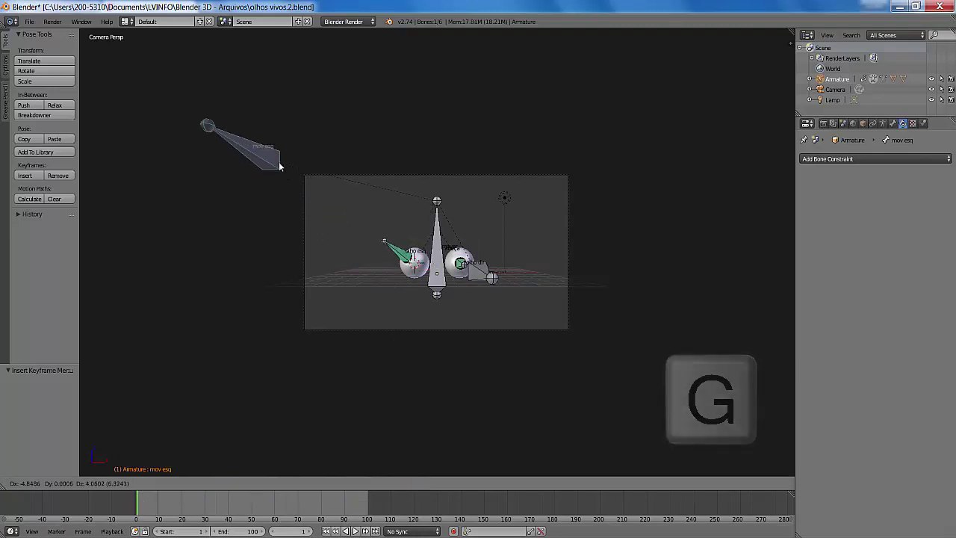
pyautogui.click(272, 153)
pyautogui.press('i')
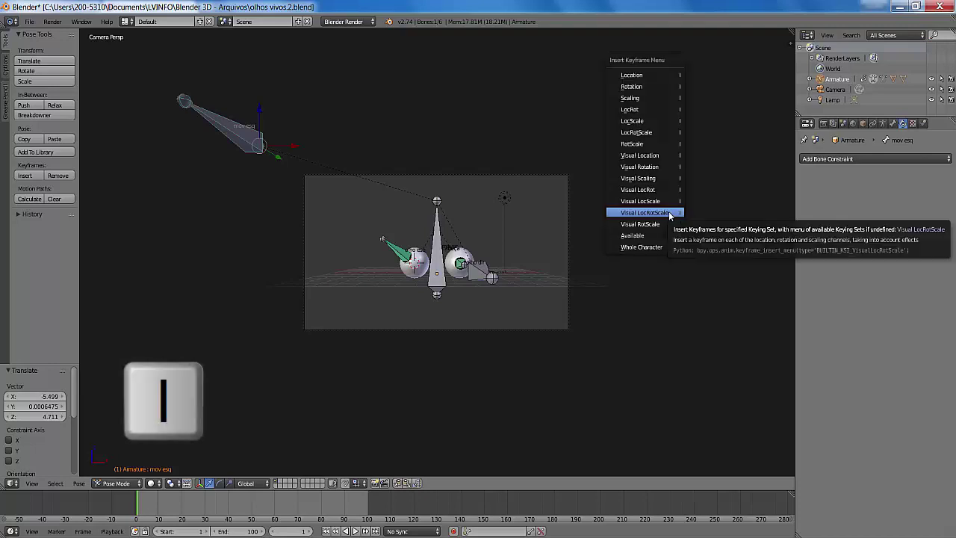
pyautogui.click(668, 212)
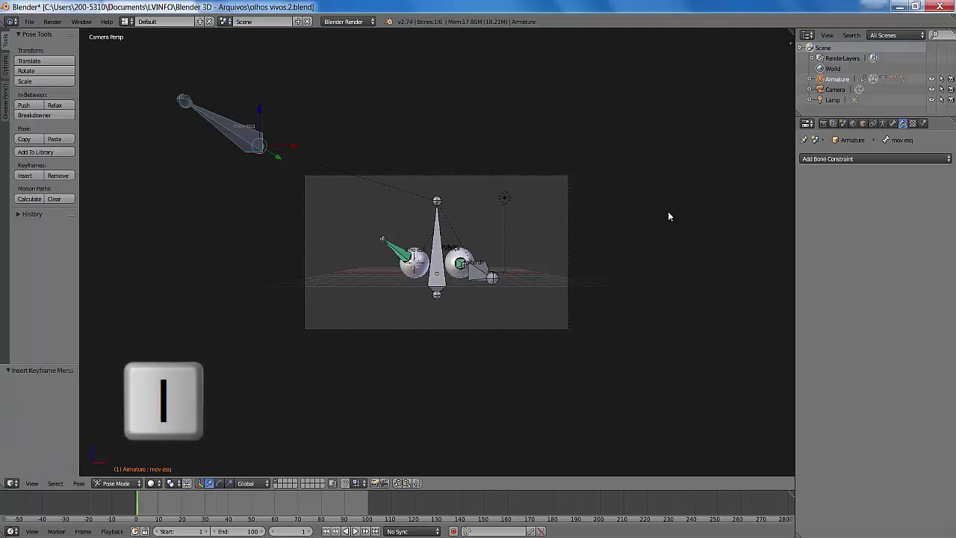
# At frame 30, move the bone "mov esq" about 6.9 units along X and -6.4 along Z, and insert a Visual LocRotScale keyframe
pyautogui.click(206, 509)
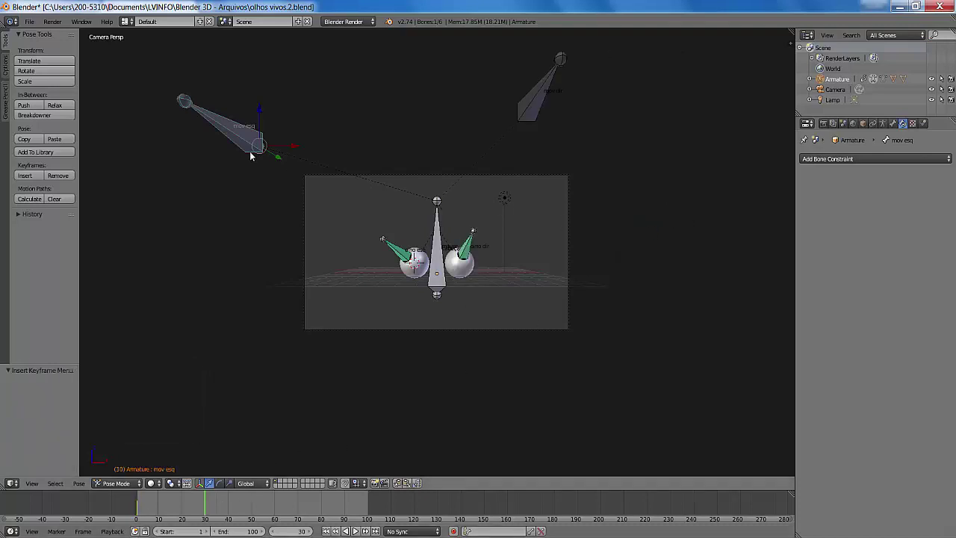
pyautogui.press('g')
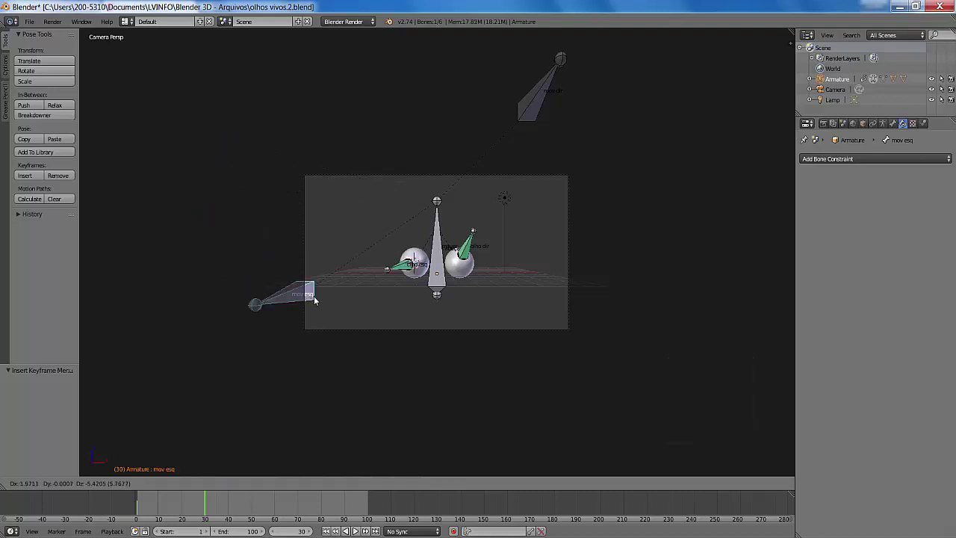
pyautogui.click(409, 302)
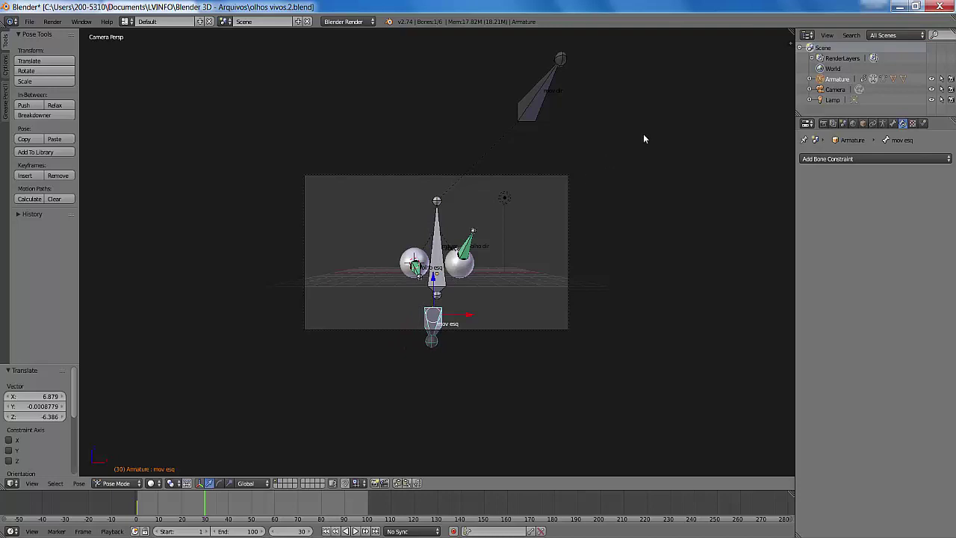
pyautogui.press('i')
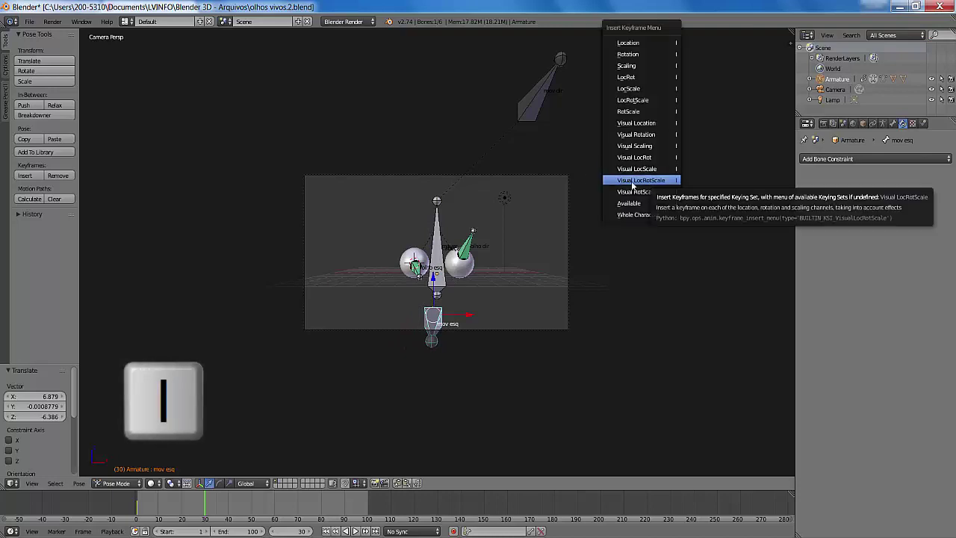
pyautogui.click(646, 183)
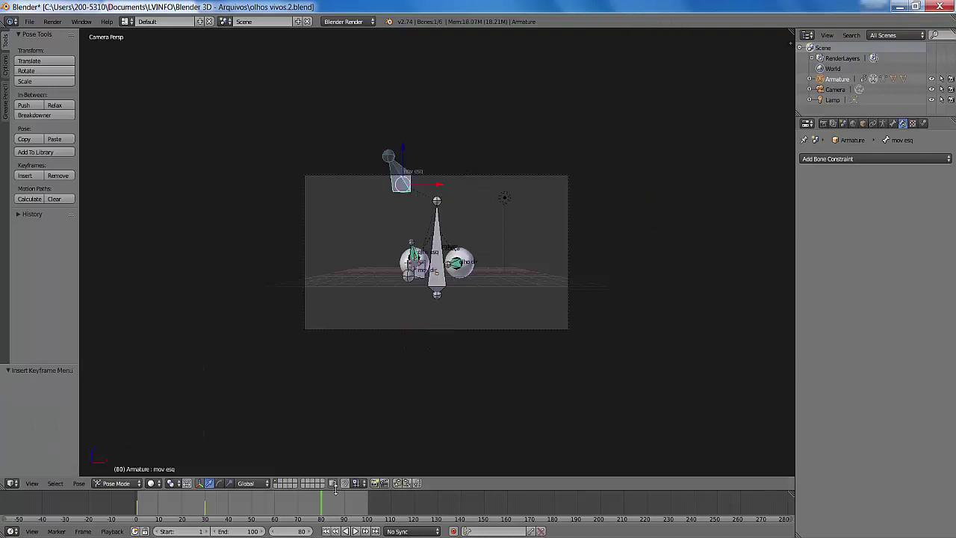
# At frame 60, move the bone "mov esq" down beside the lower part of the central bone and insert a keyframe
pyautogui.click(274, 496)
pyautogui.press('g')
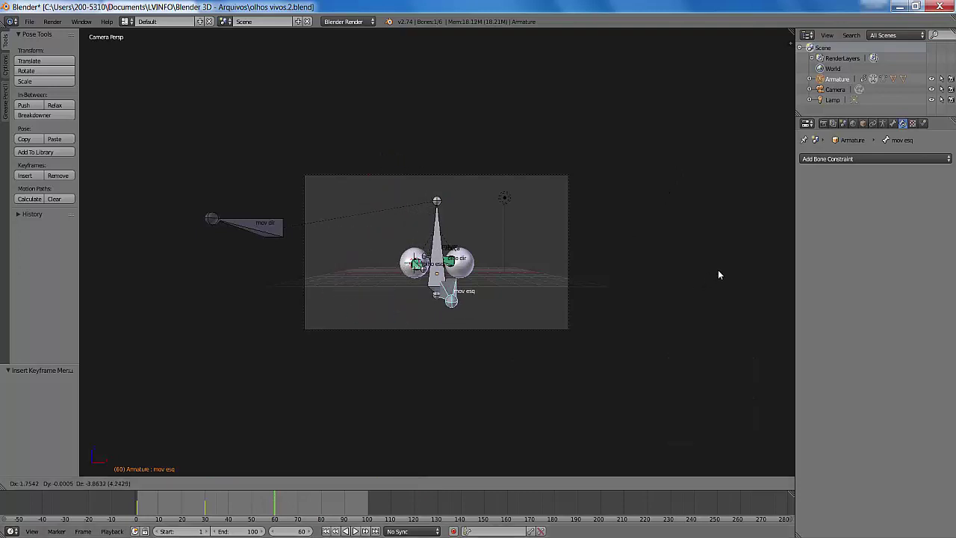
pyautogui.rightClick(655, 278)
pyautogui.press('i')
pyautogui.click(704, 195)
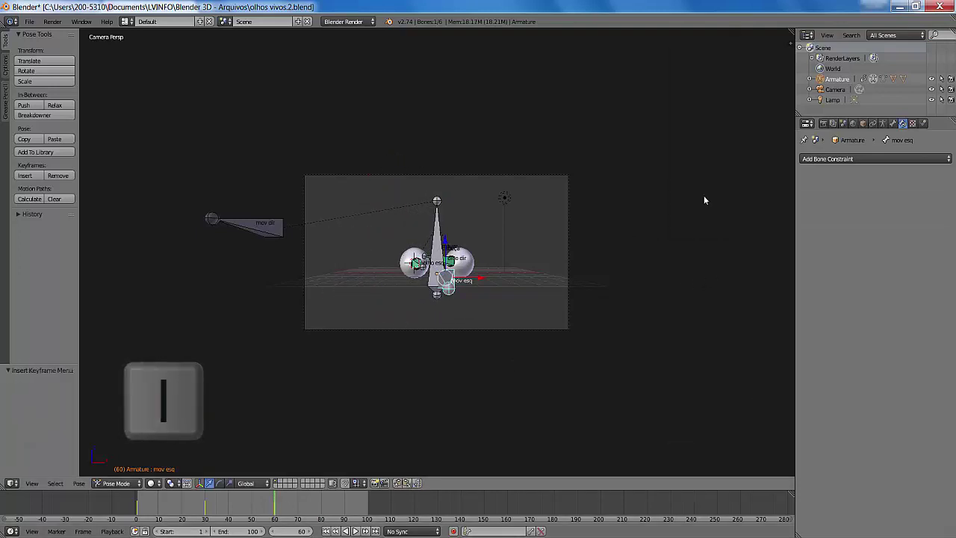
# At frame 90, move the bone "mov esq" back in front of its own eyeball and insert a keyframe
pyautogui.click(343, 501)
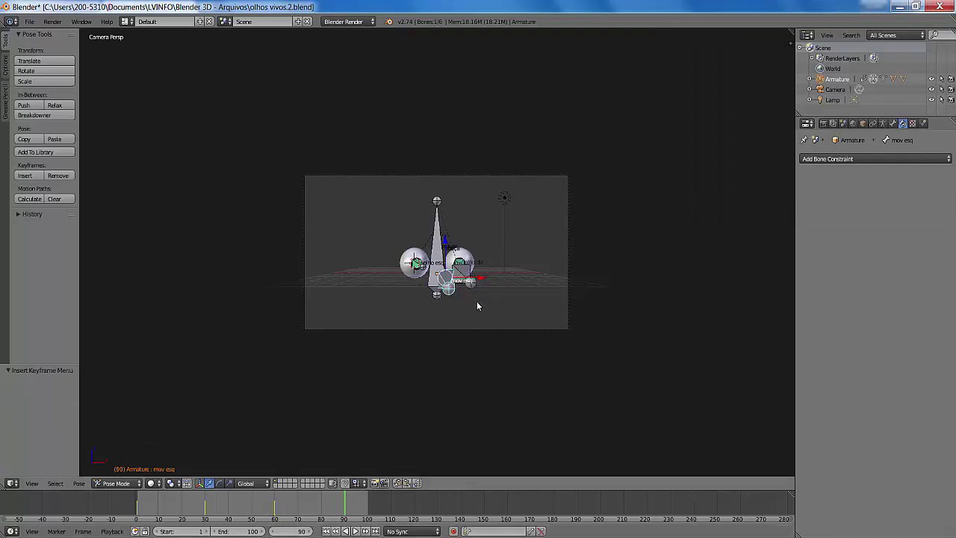
pyautogui.press('g')
pyautogui.click(438, 305)
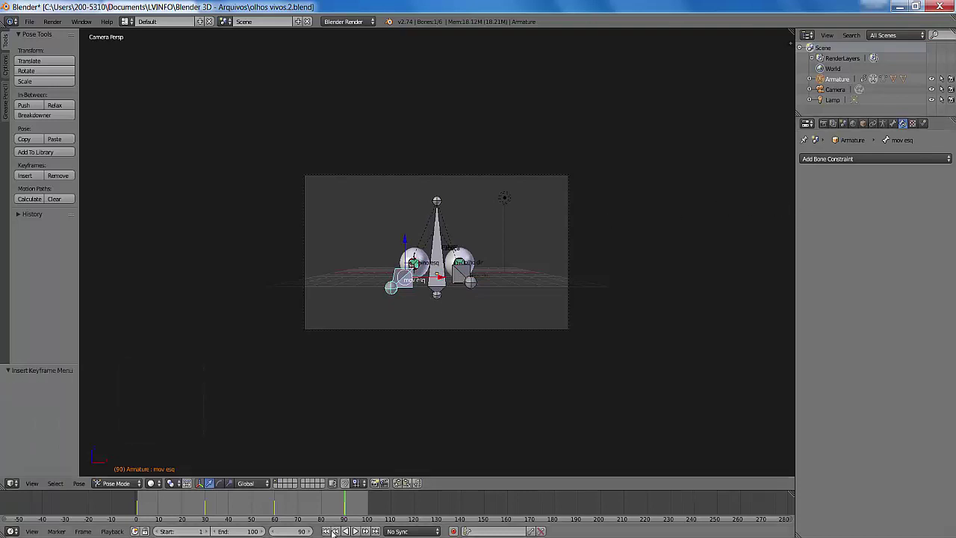
# Play the animation from frame 1 to check both eyes' motion, stop it and return to the first frame
pyautogui.click(326, 531)
pyautogui.click(354, 531)
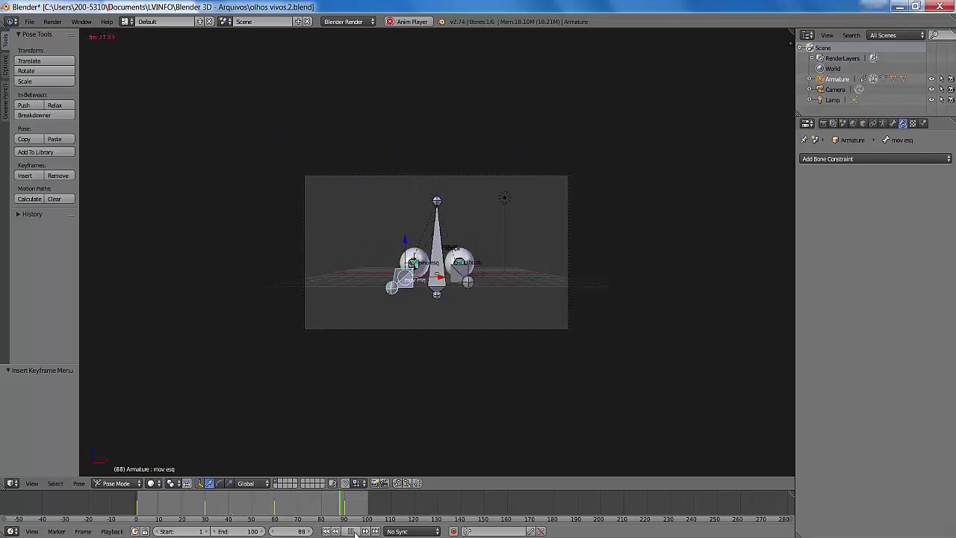
pyautogui.click(354, 531)
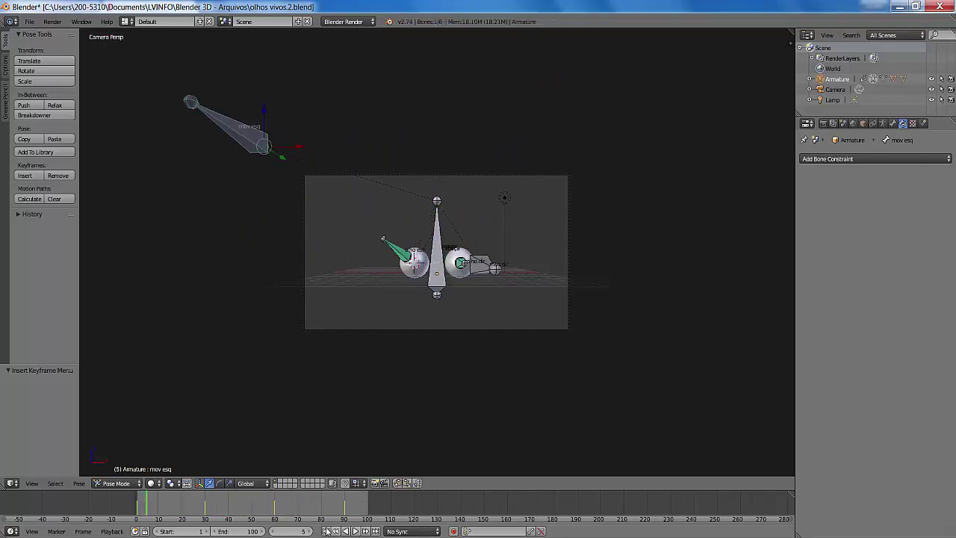
pyautogui.click(326, 531)
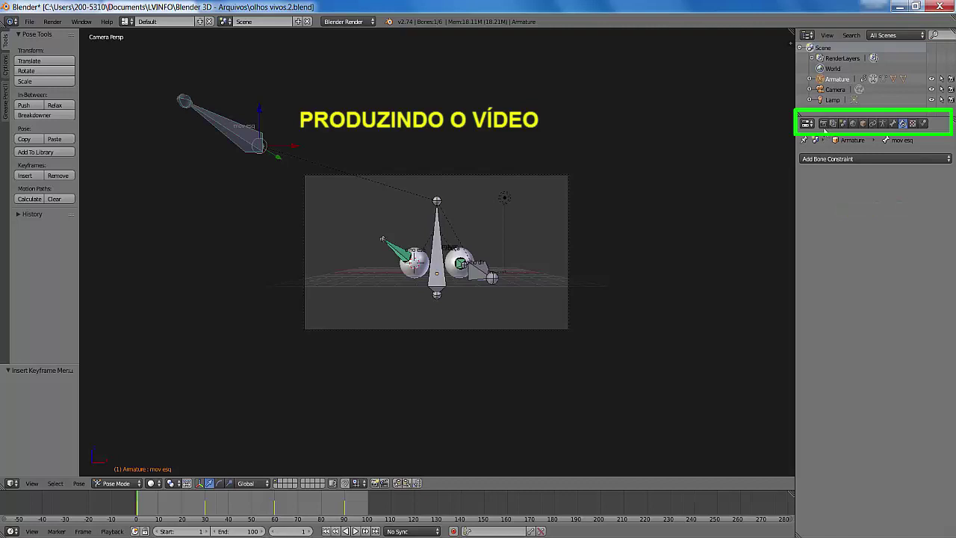
# Apply the HDTV 720p preset to the scene's render dimensions
pyautogui.click(824, 125)
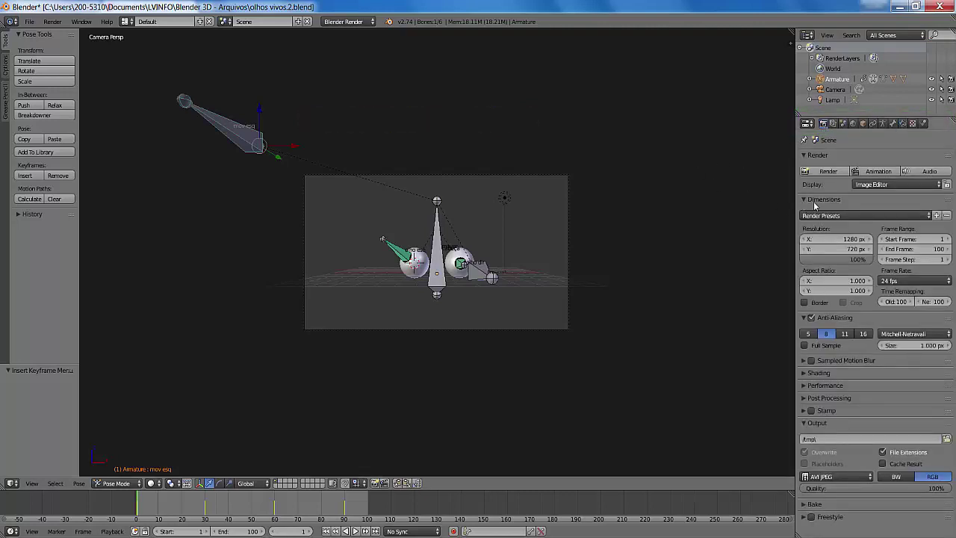
pyautogui.click(831, 215)
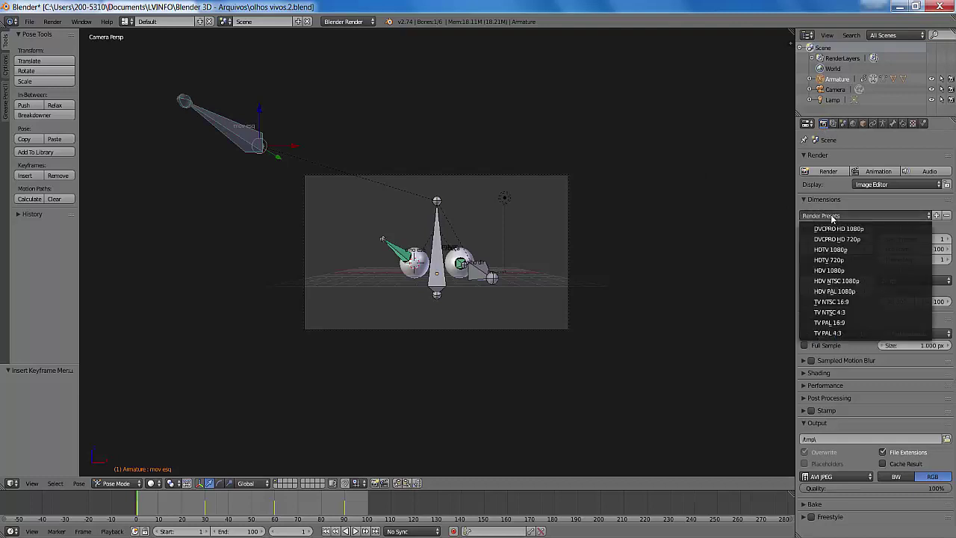
pyautogui.click(834, 259)
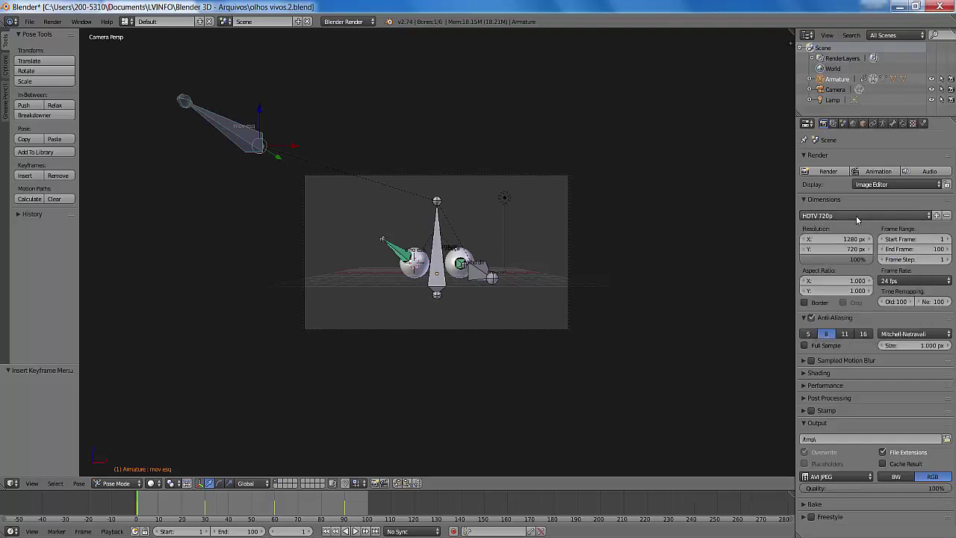
# Set the render output path to "/tmp\olho vivo" with the AVI JPEG movie format and render the animation
pyautogui.click(824, 438)
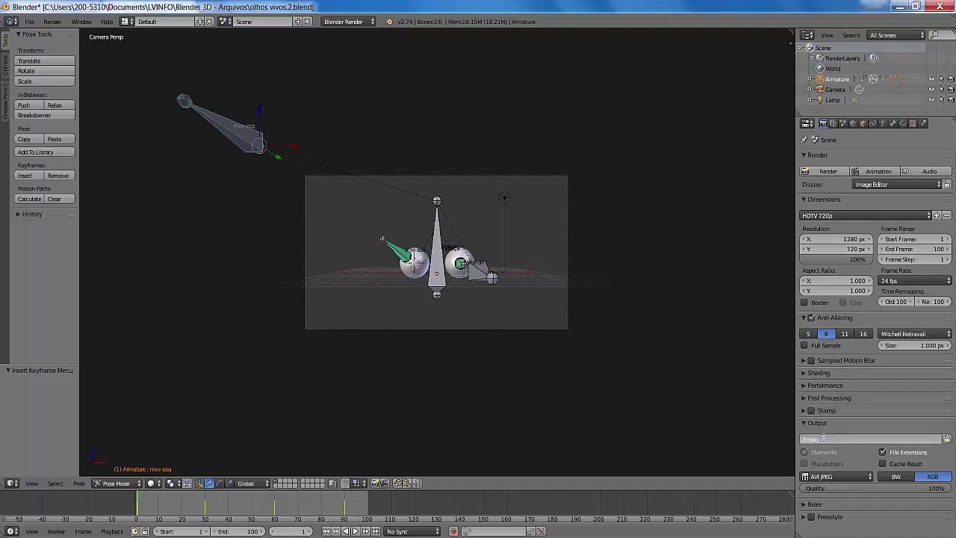
pyautogui.click(865, 476)
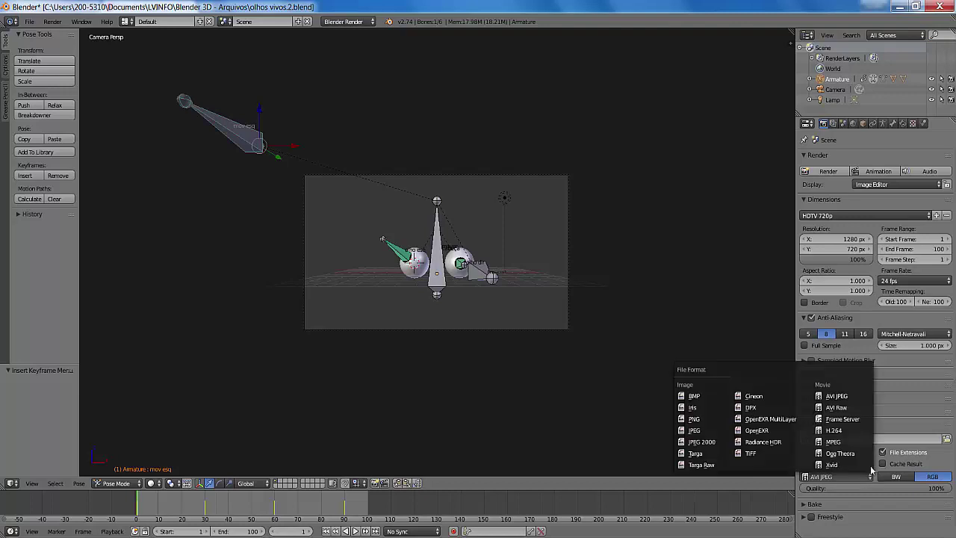
pyautogui.click(840, 395)
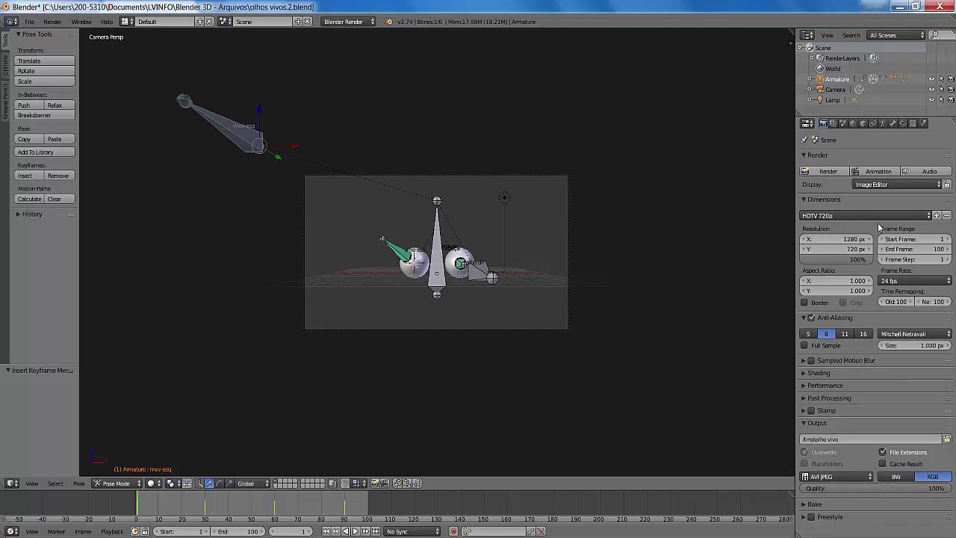
pyautogui.click(878, 171)
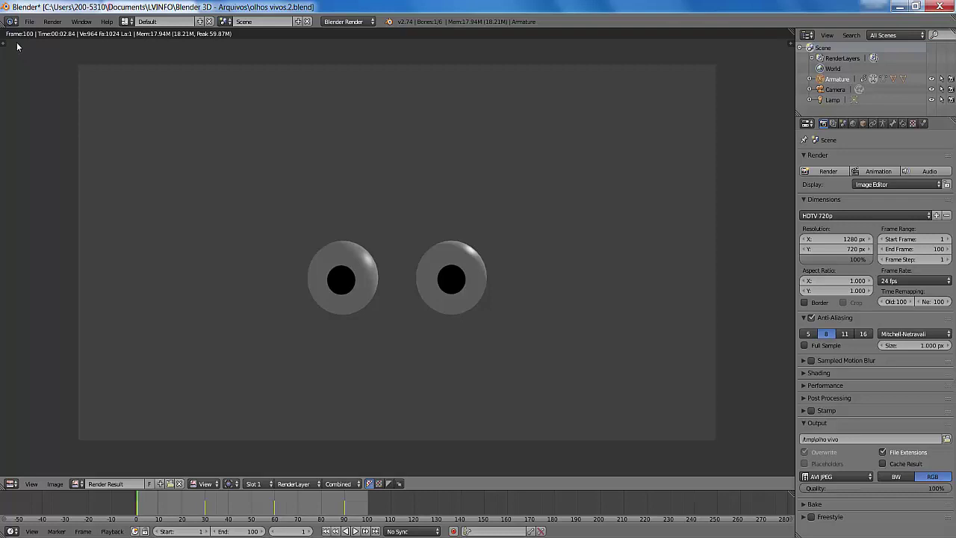
# Play back the rendered eye animation in the external player, centre its window over the render view, and close it
pyautogui.click(52, 21)
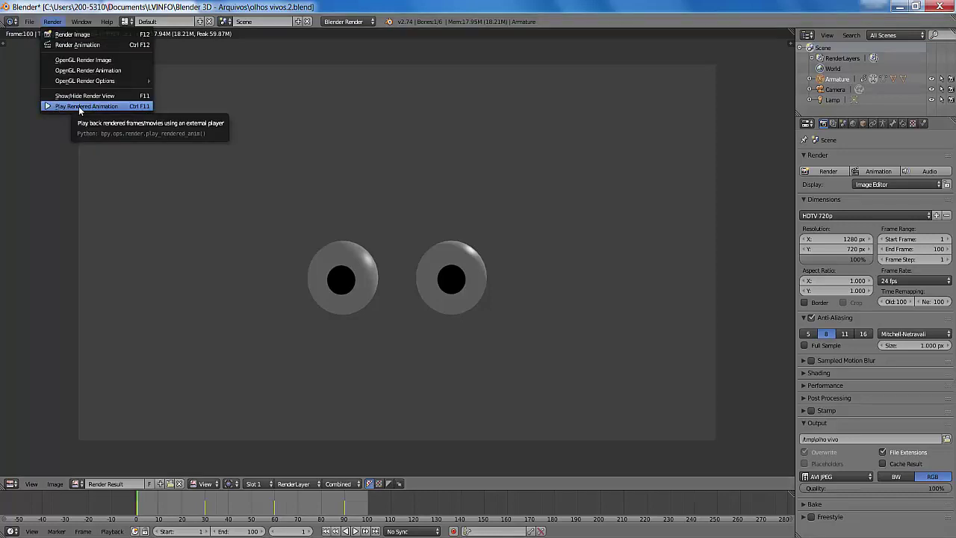
pyautogui.click(78, 106)
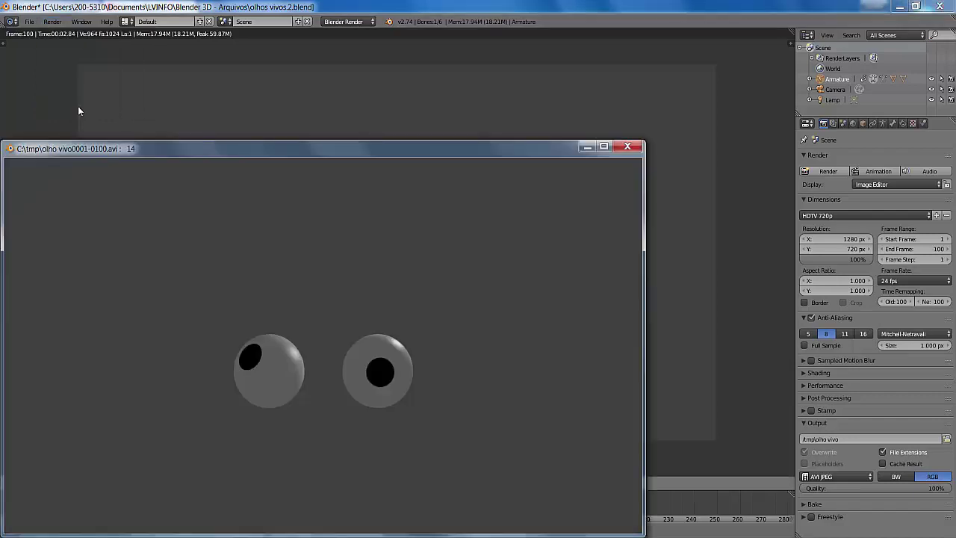
pyautogui.moveTo(367, 147); pyautogui.dragTo(446, 74)
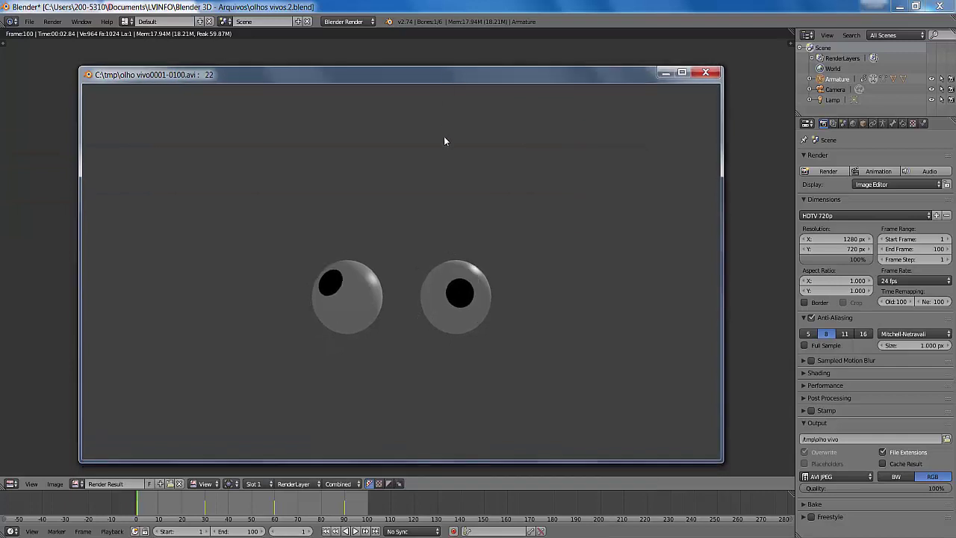
pyautogui.press('Escape')
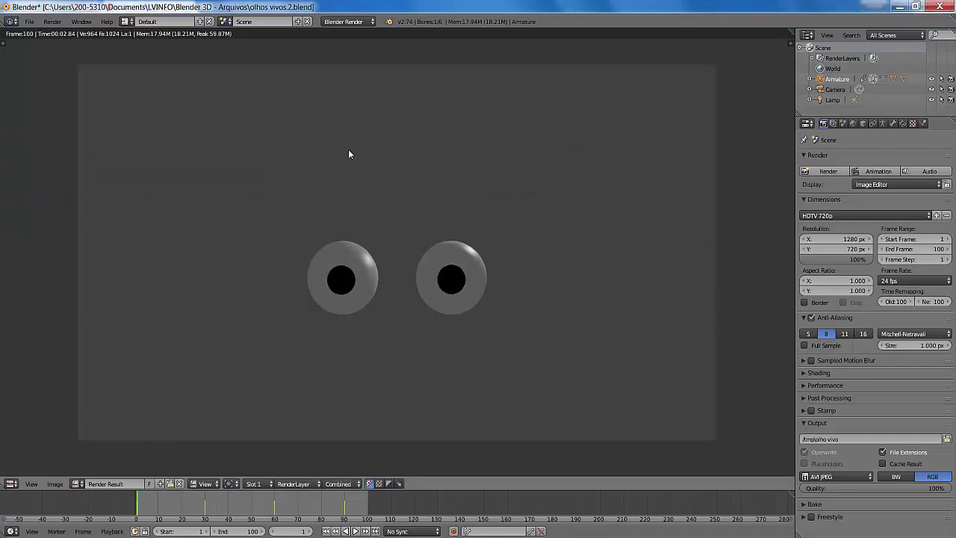